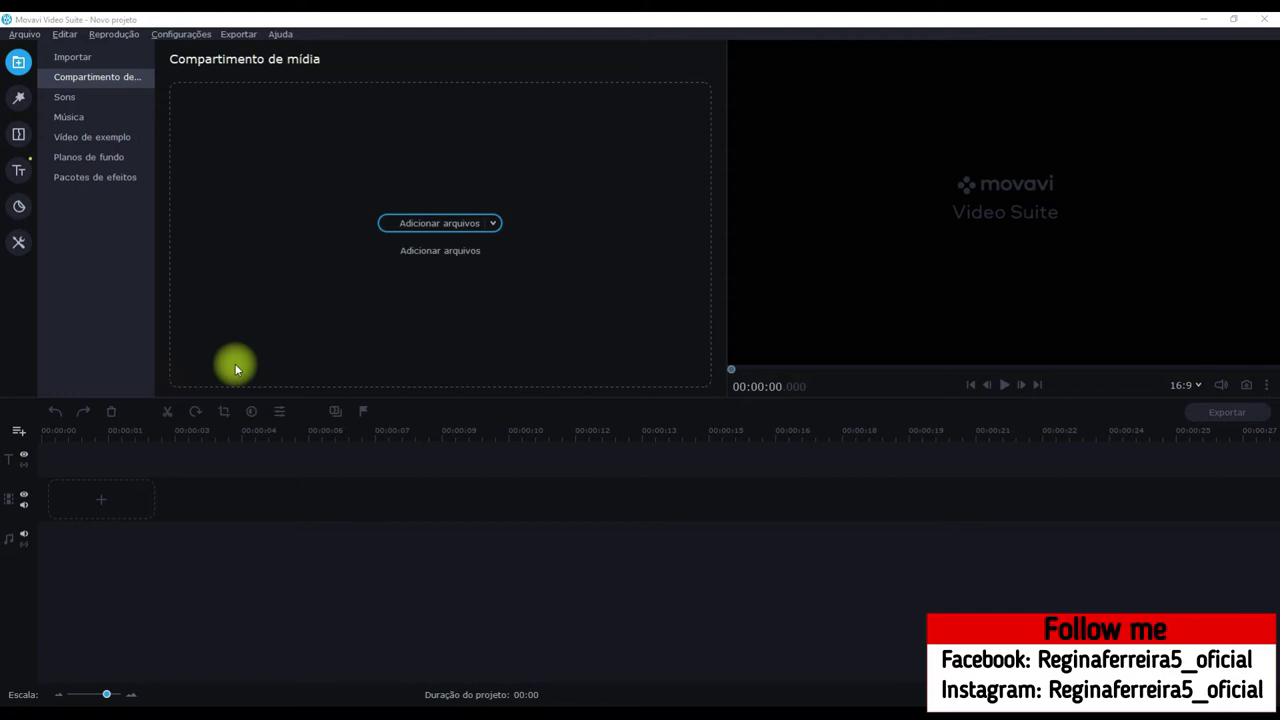
Import the "Cars - 1900" video from the Downloads folder and place it at the start of the video track
click(427, 226)
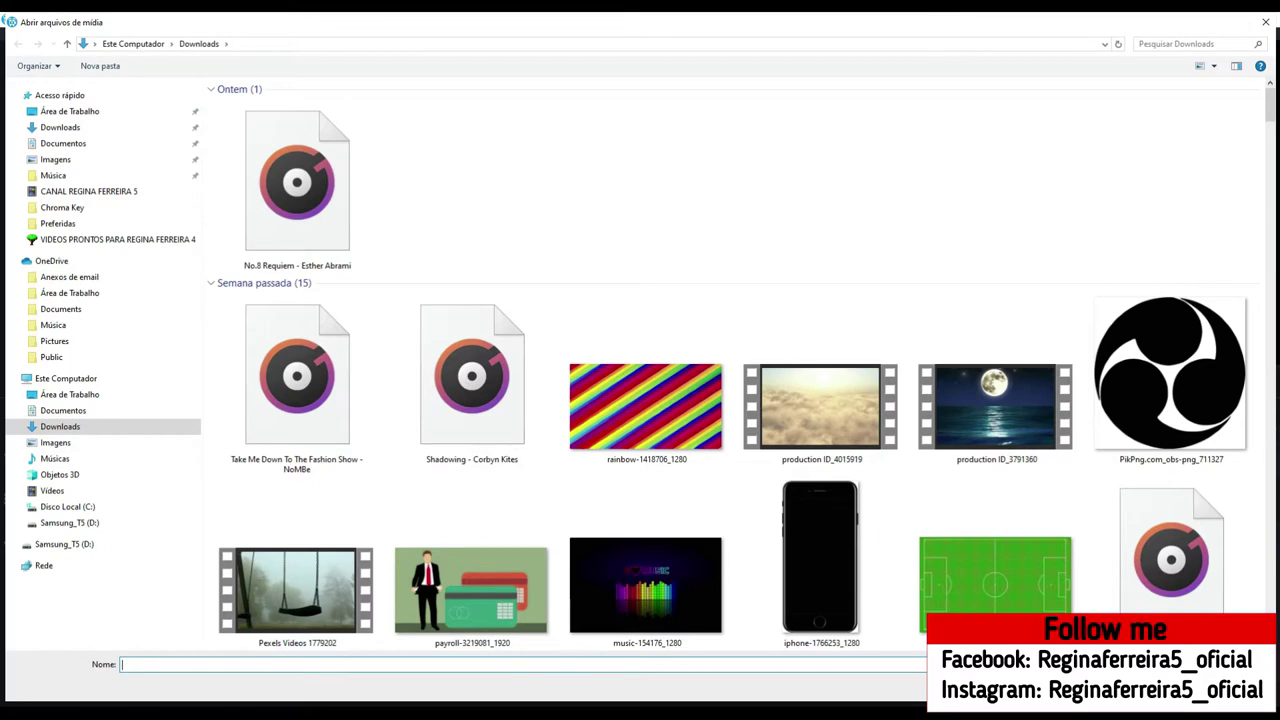
scroll(810, 200, down, 5)
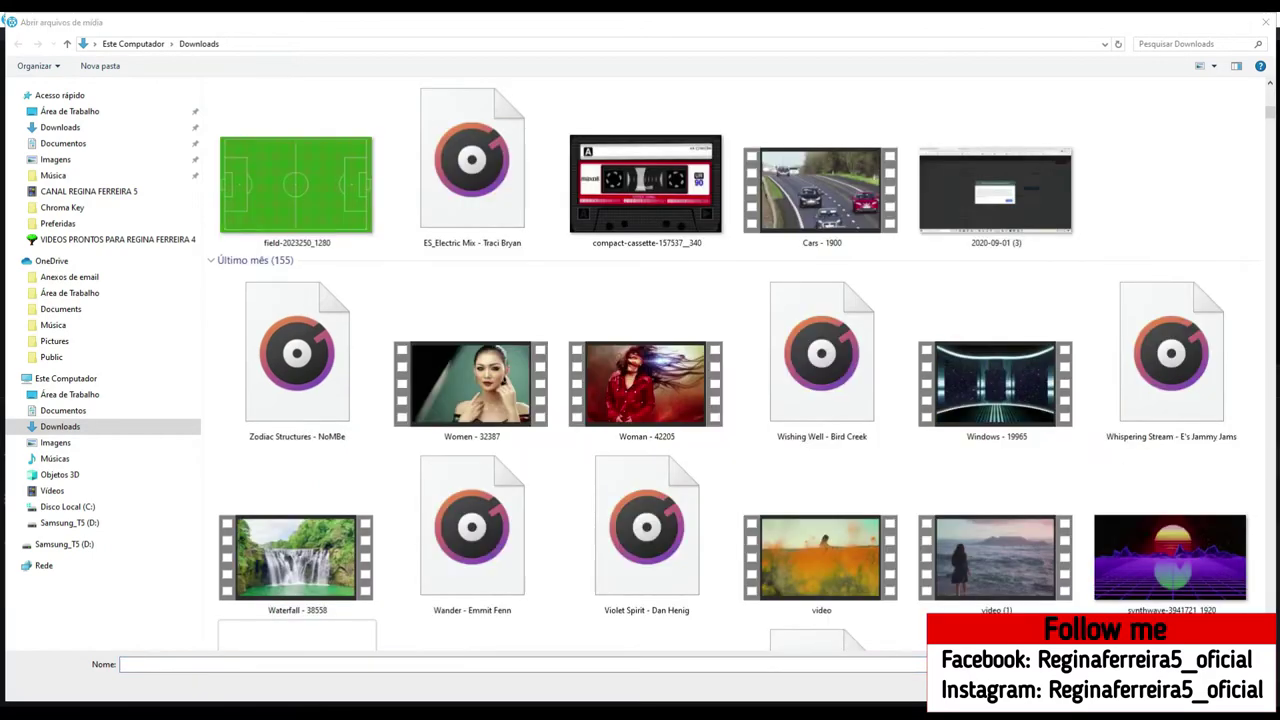
double_click(808, 198)
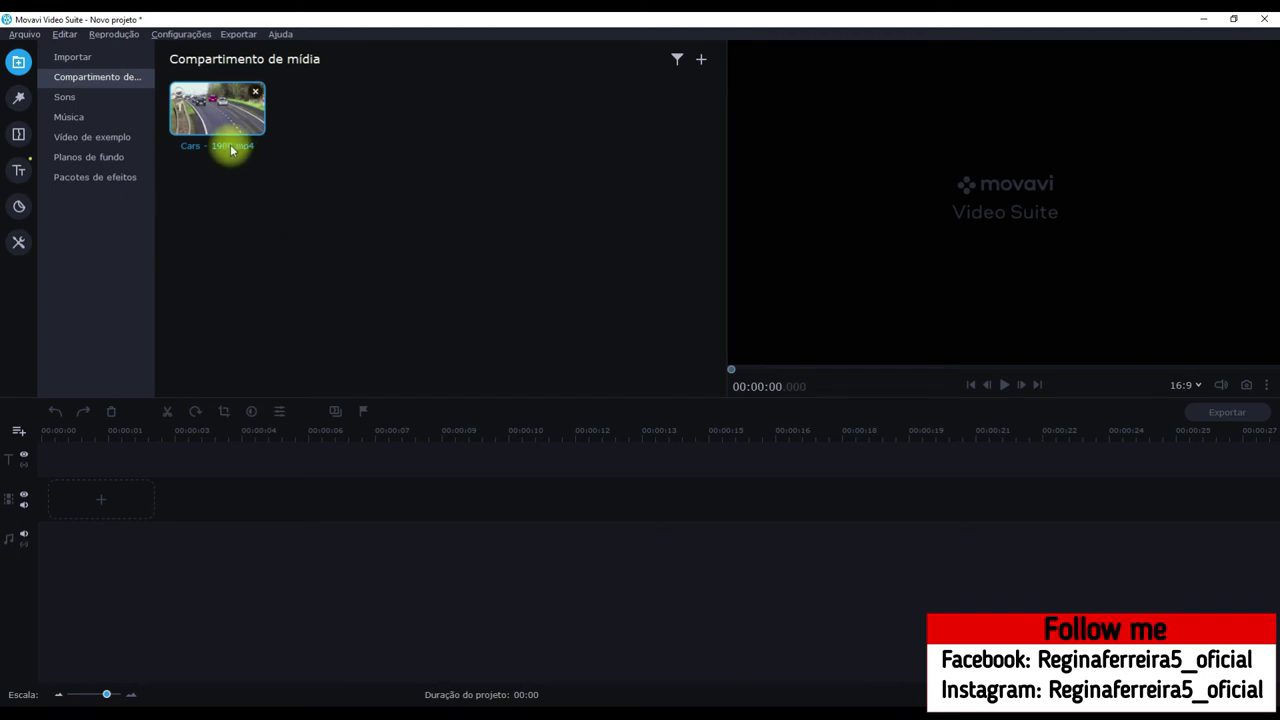
drag(228, 116, 35, 491)
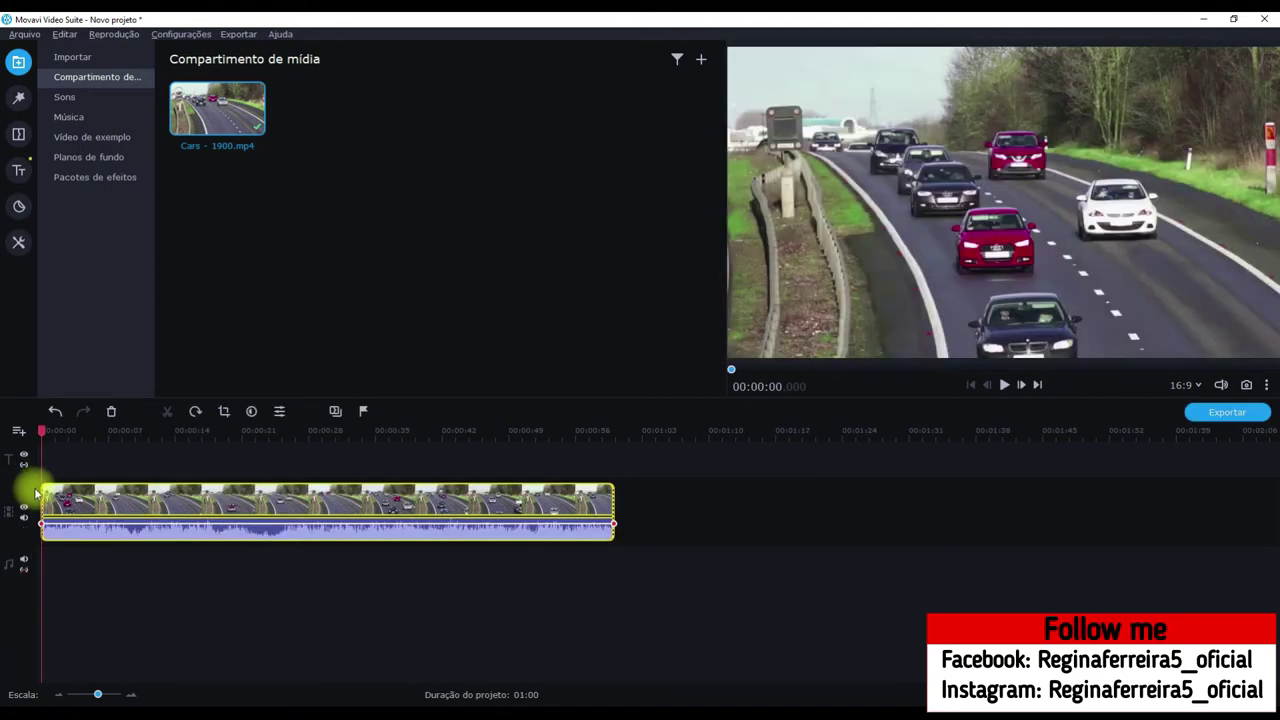
Delete the audio attached to the Cars - 1900 clip on the timeline
click(127, 535)
key(Delete)
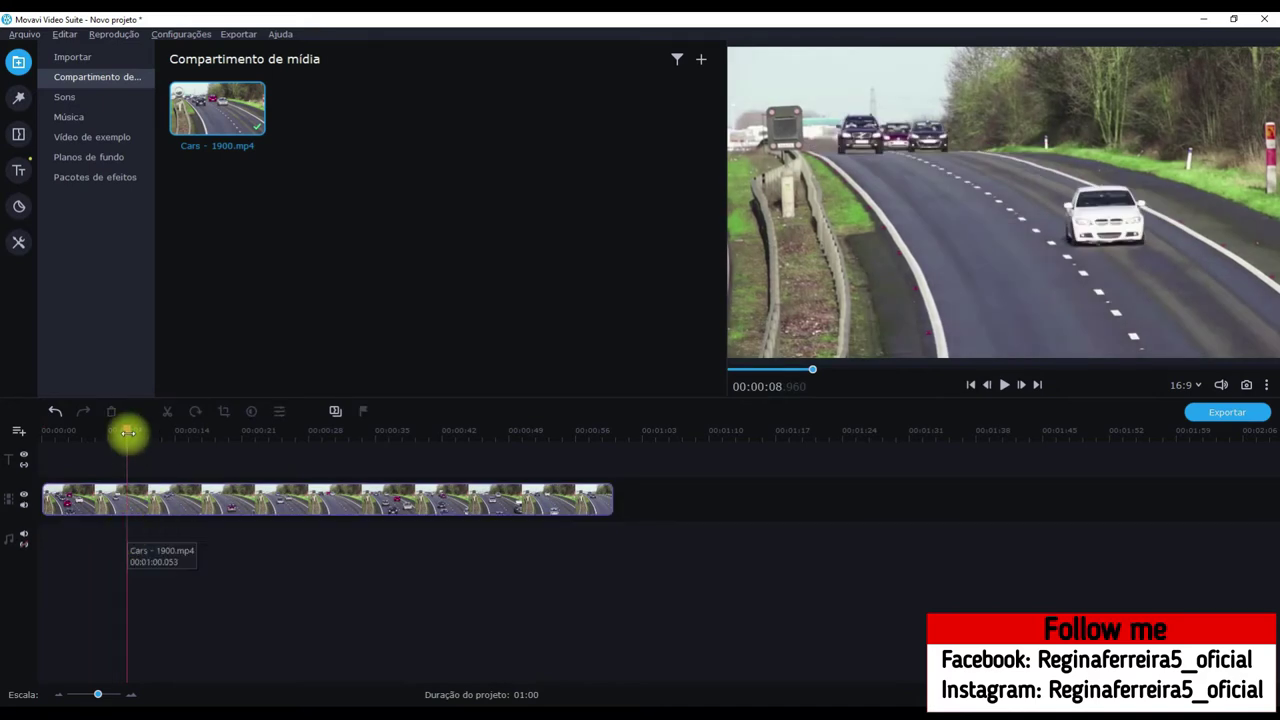
drag(135, 441, 12, 443)
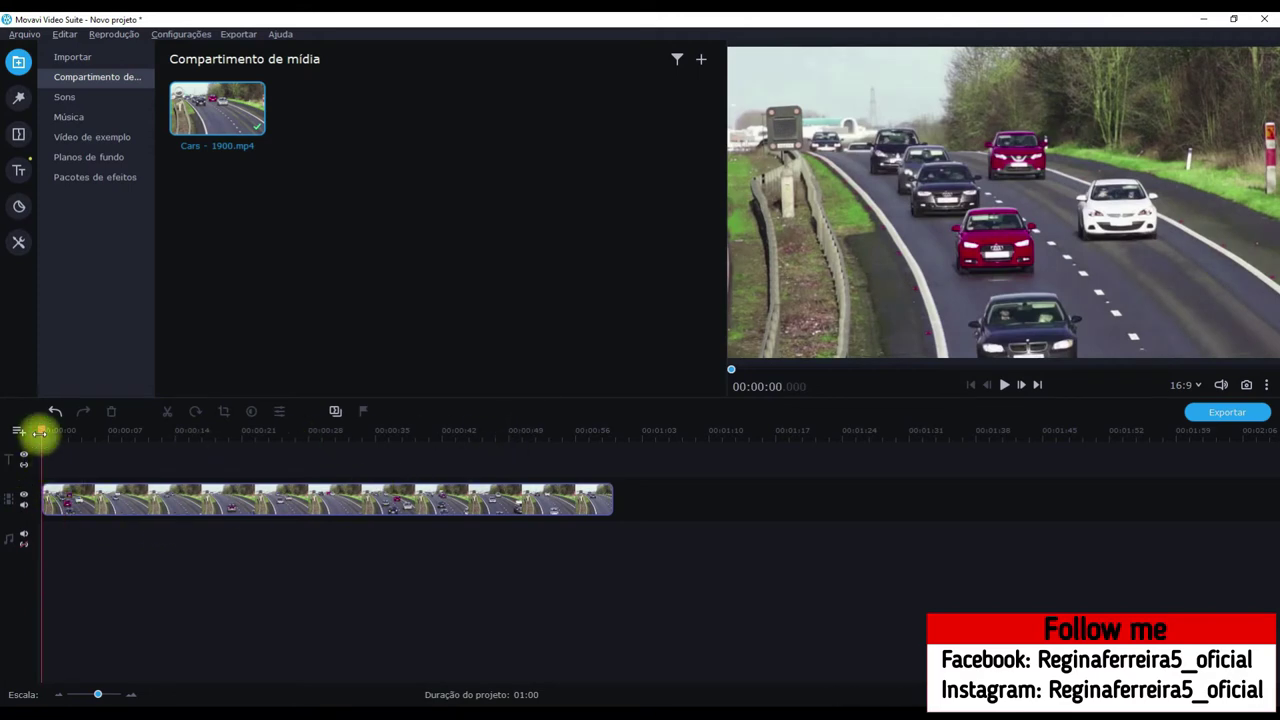
Split the Cars - 1900 clip at about 15.5 seconds and delete the part after the cut
drag(42, 432, 190, 494)
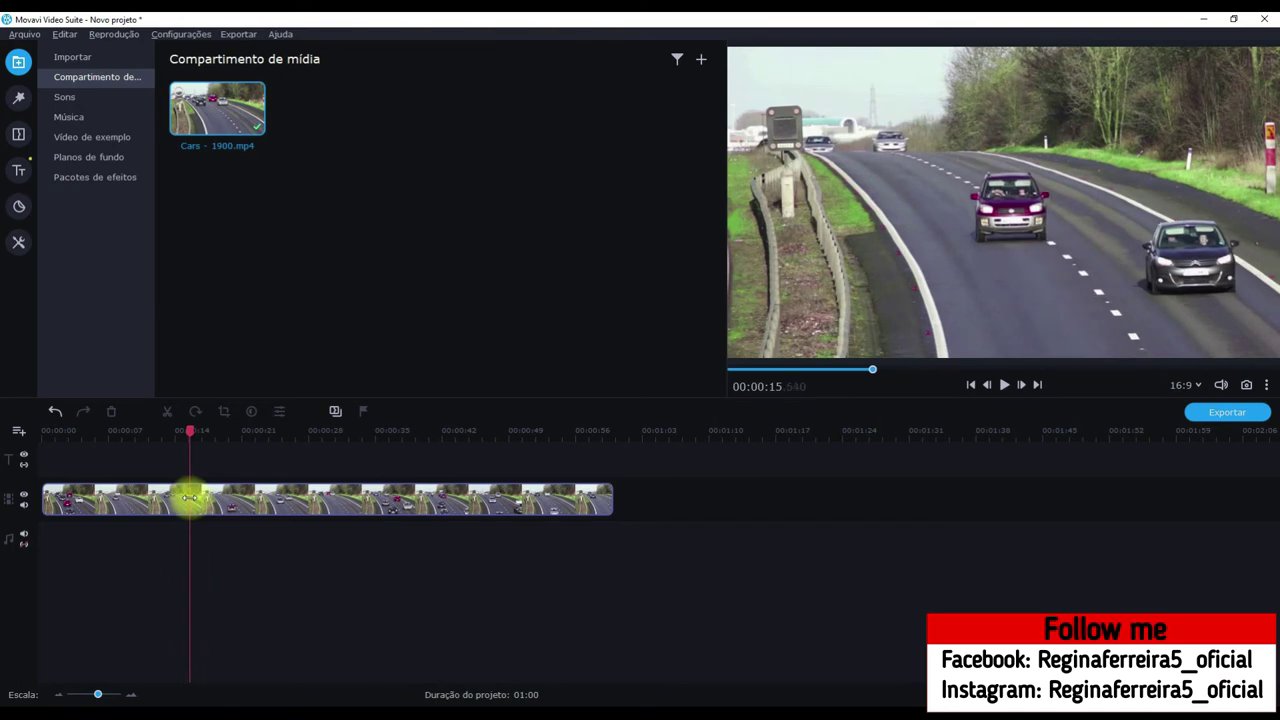
click(193, 490)
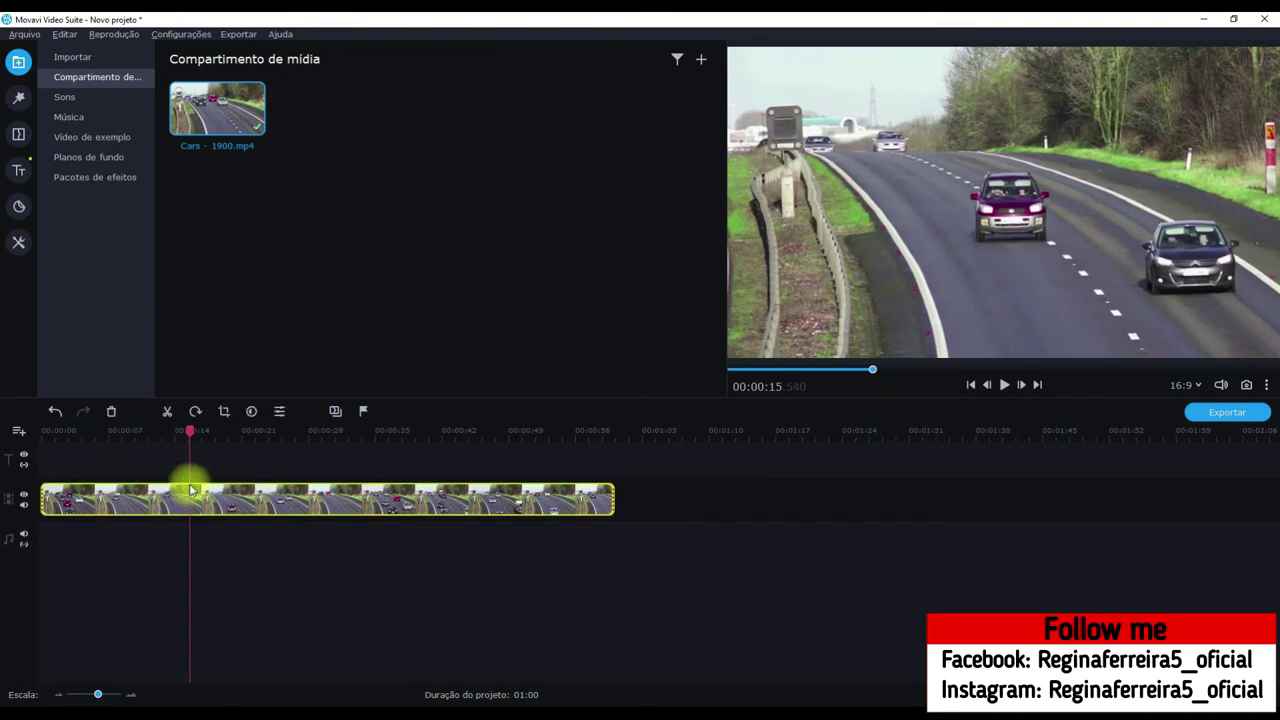
click(167, 414)
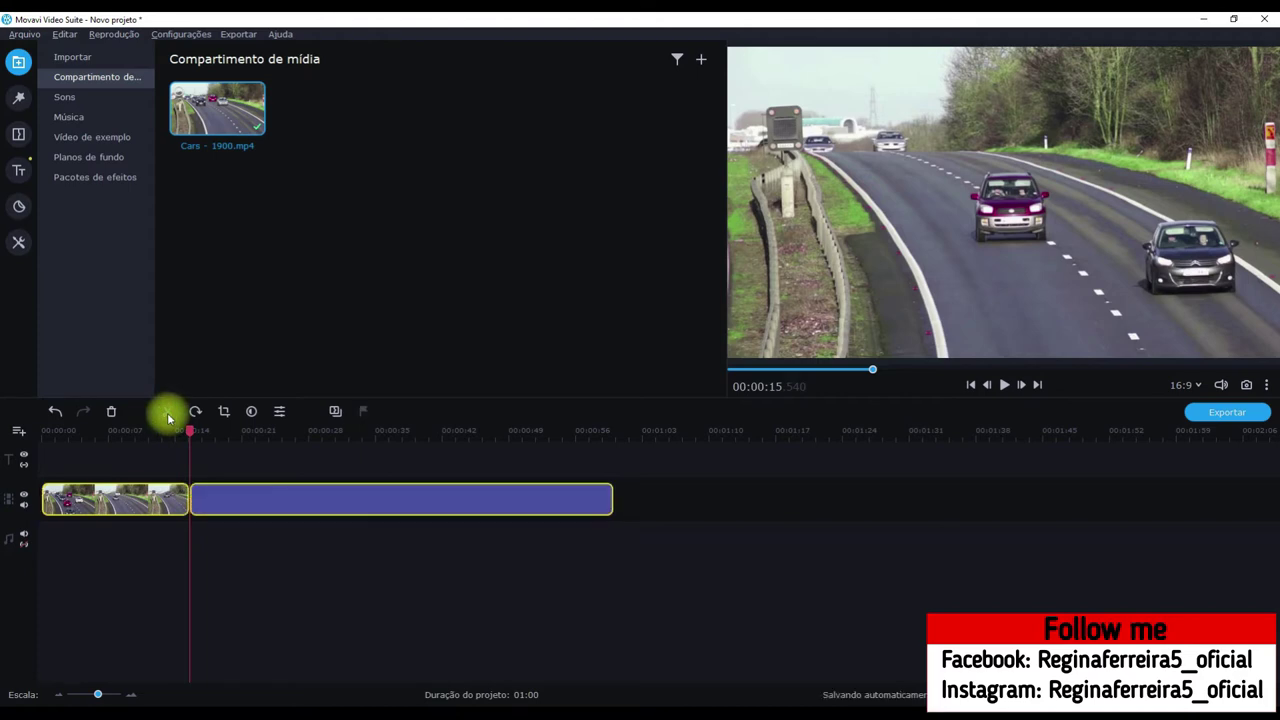
click(223, 505)
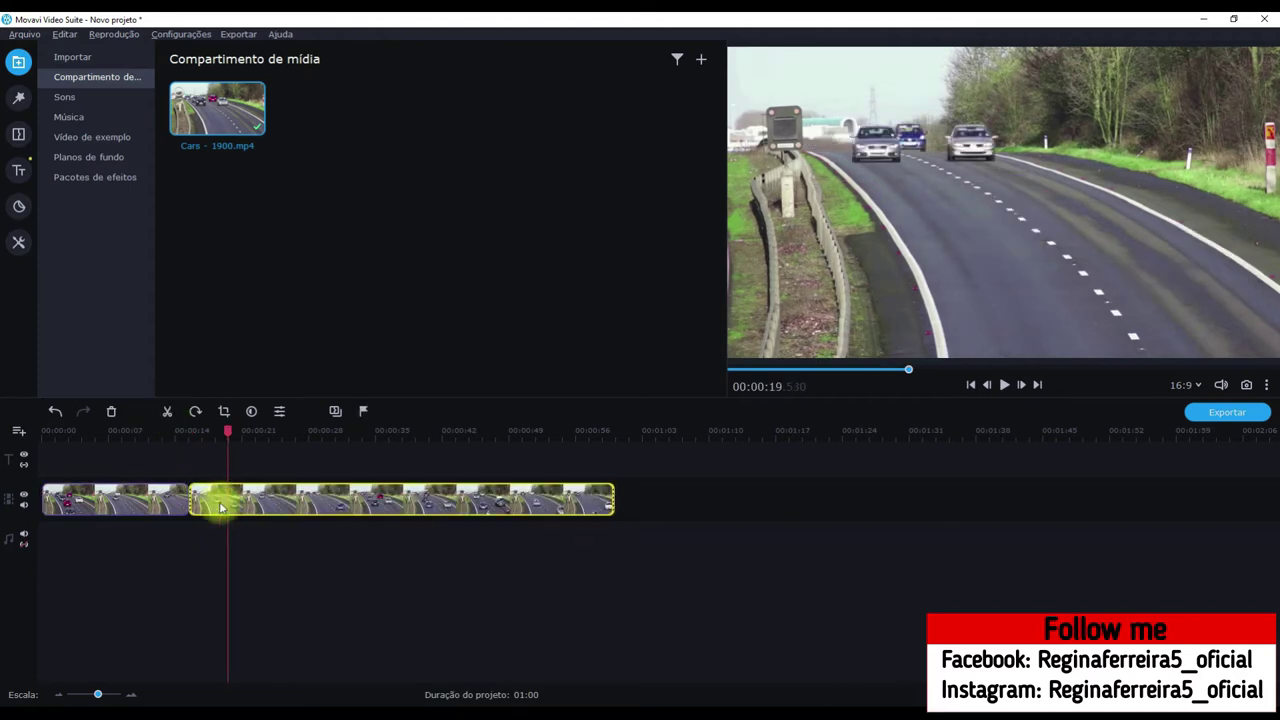
key(Delete)
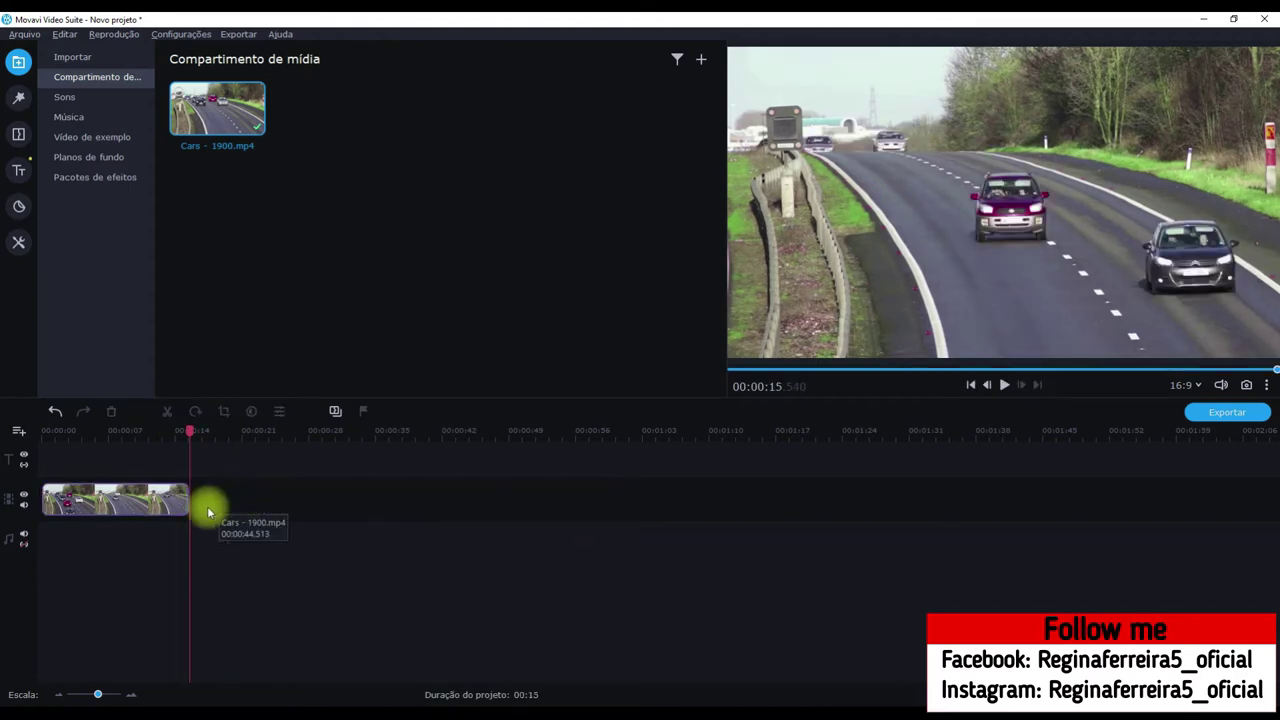
click(44, 431)
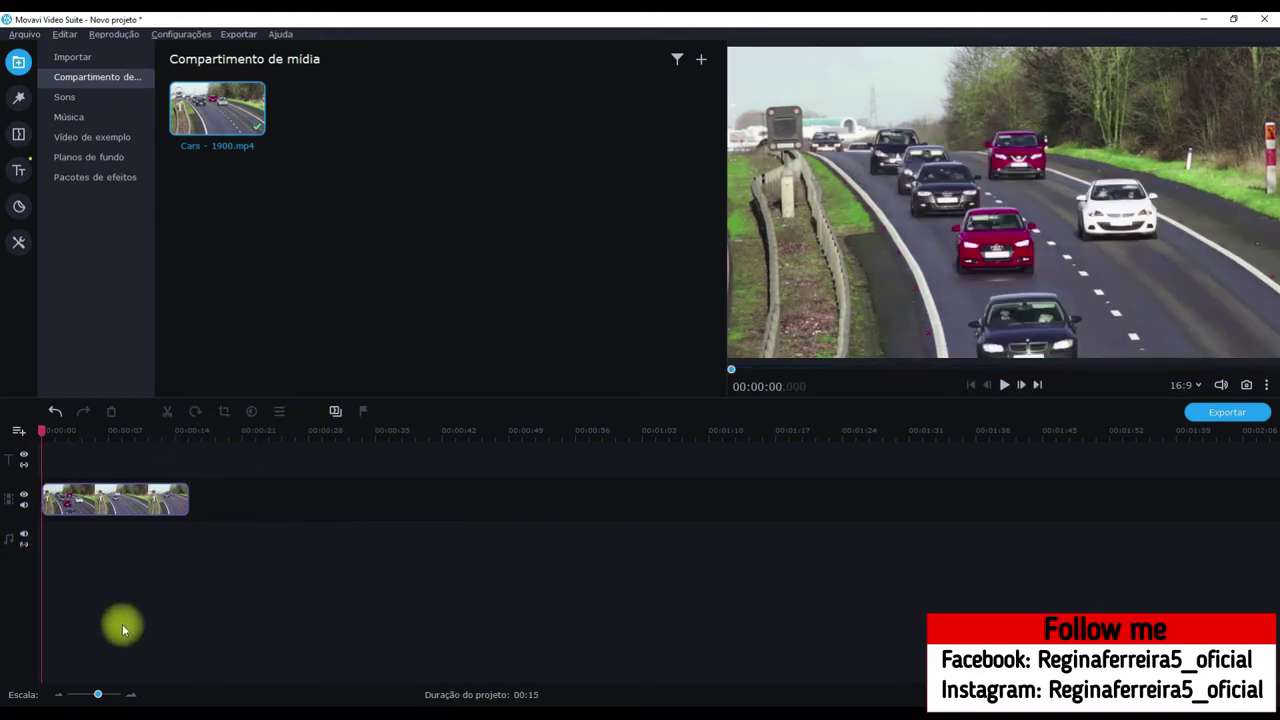
Split the remaining clip at about 8.7 seconds and delete everything after that cut
drag(98, 696, 109, 697)
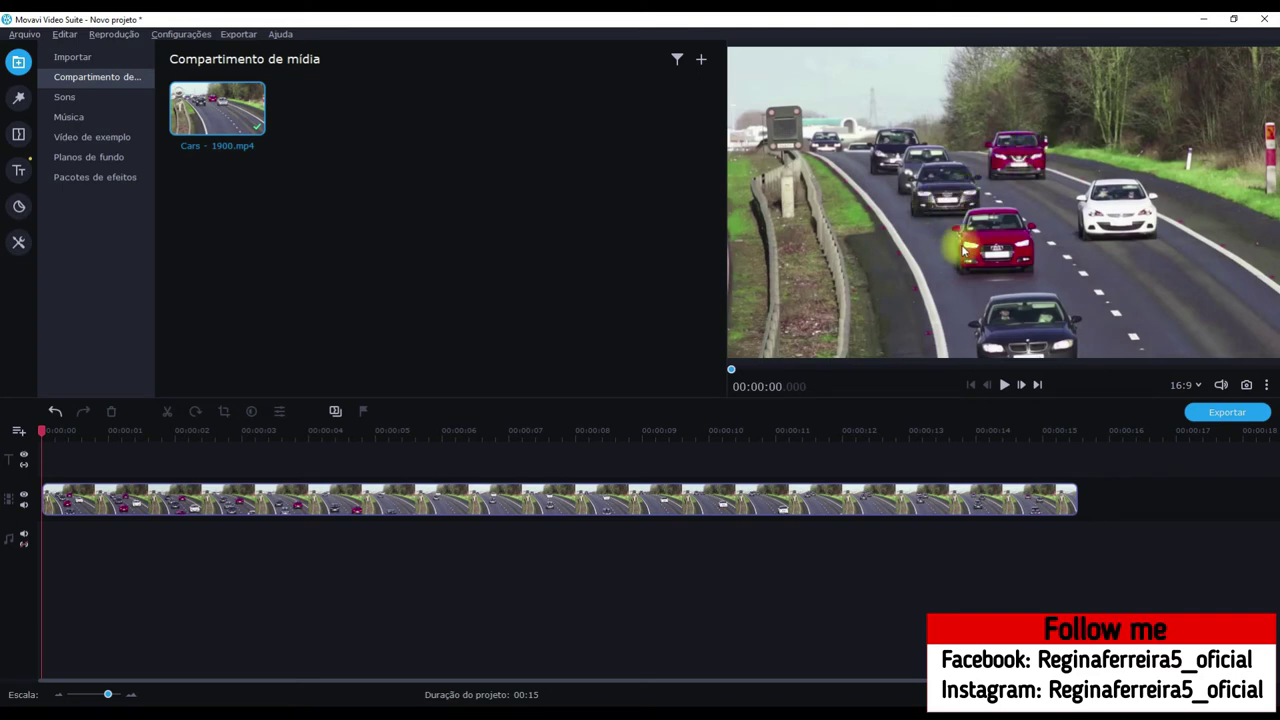
drag(42, 432, 620, 551)
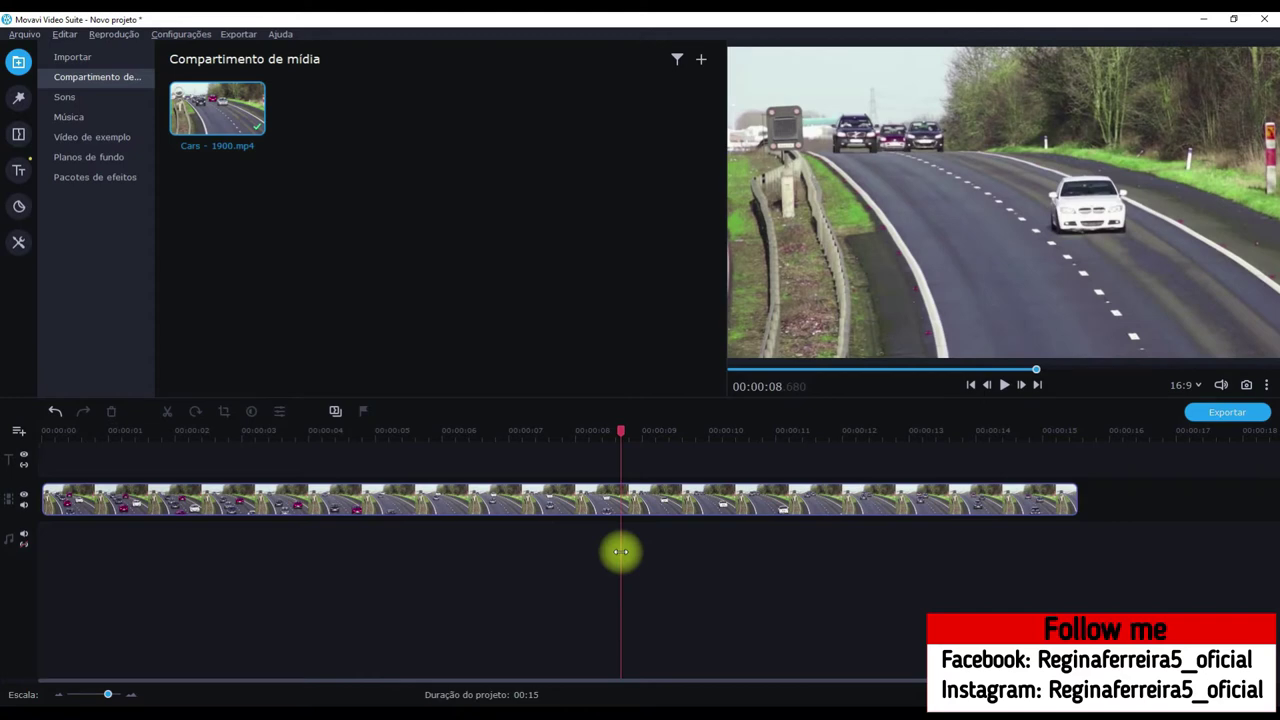
click(620, 495)
click(167, 411)
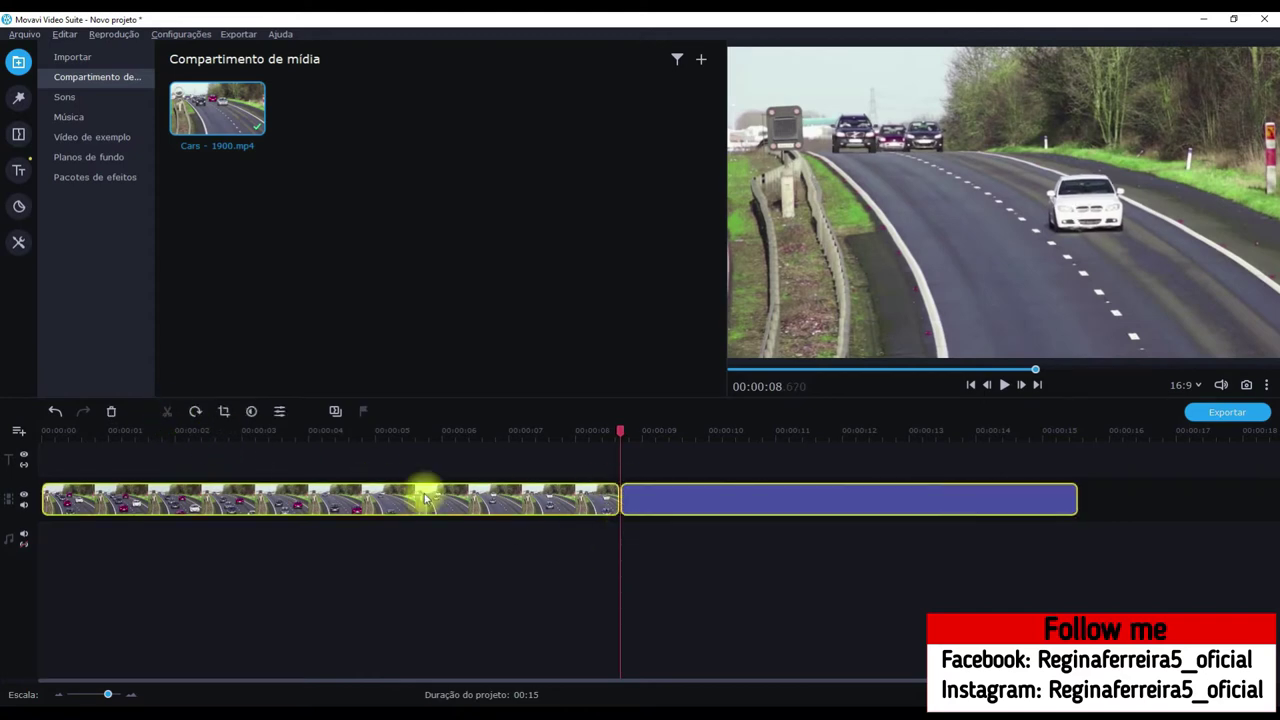
click(667, 499)
key(Delete)
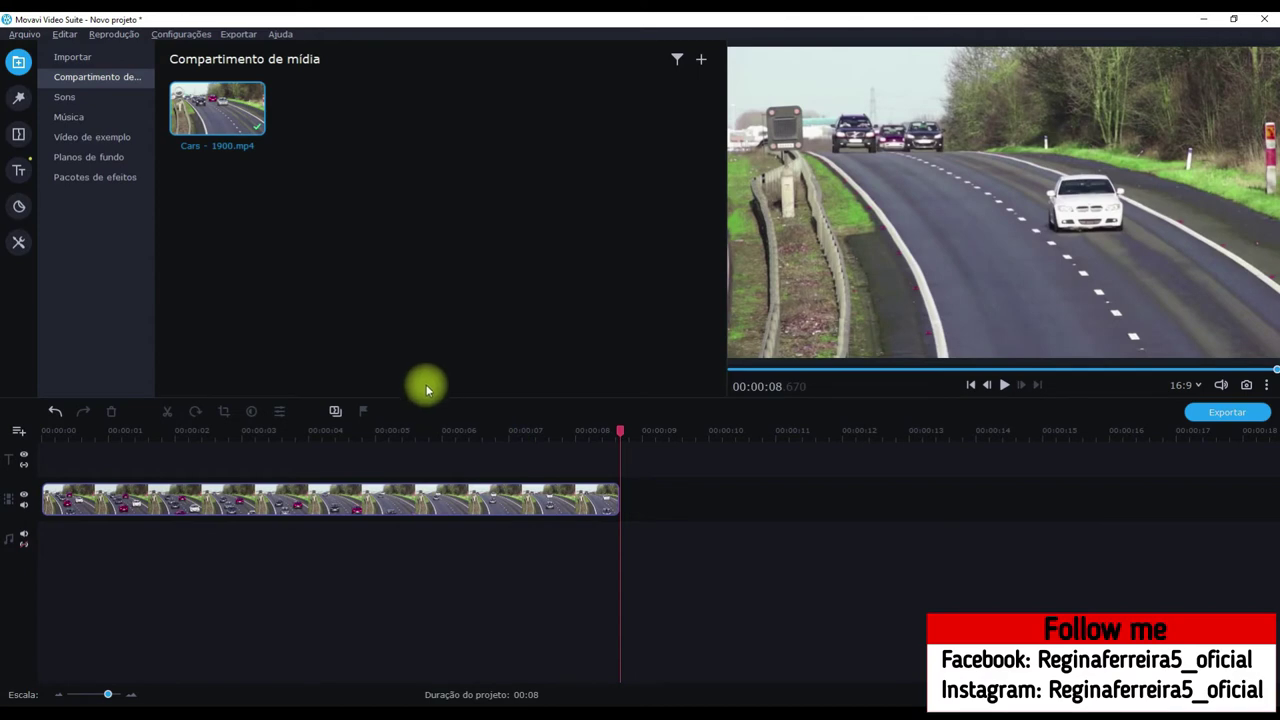
drag(617, 431, 9, 443)
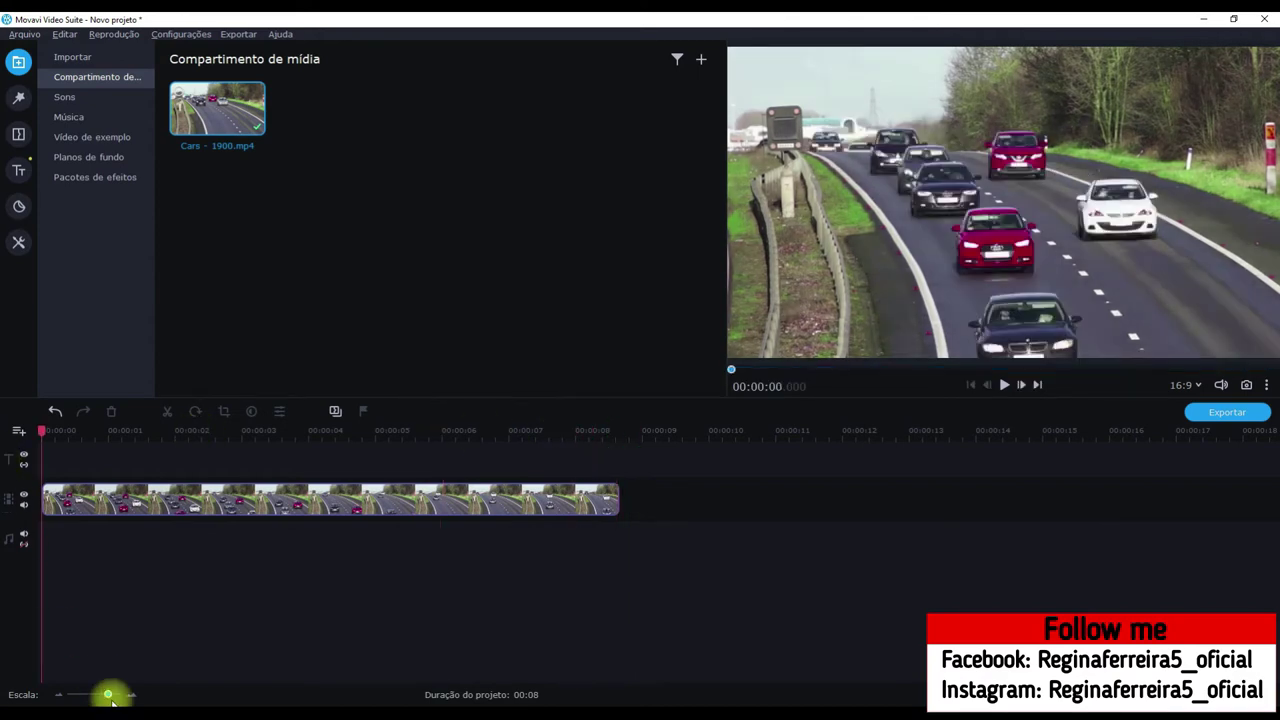
Split the shortened clip at 0.1 seconds from its start
drag(108, 697, 113, 699)
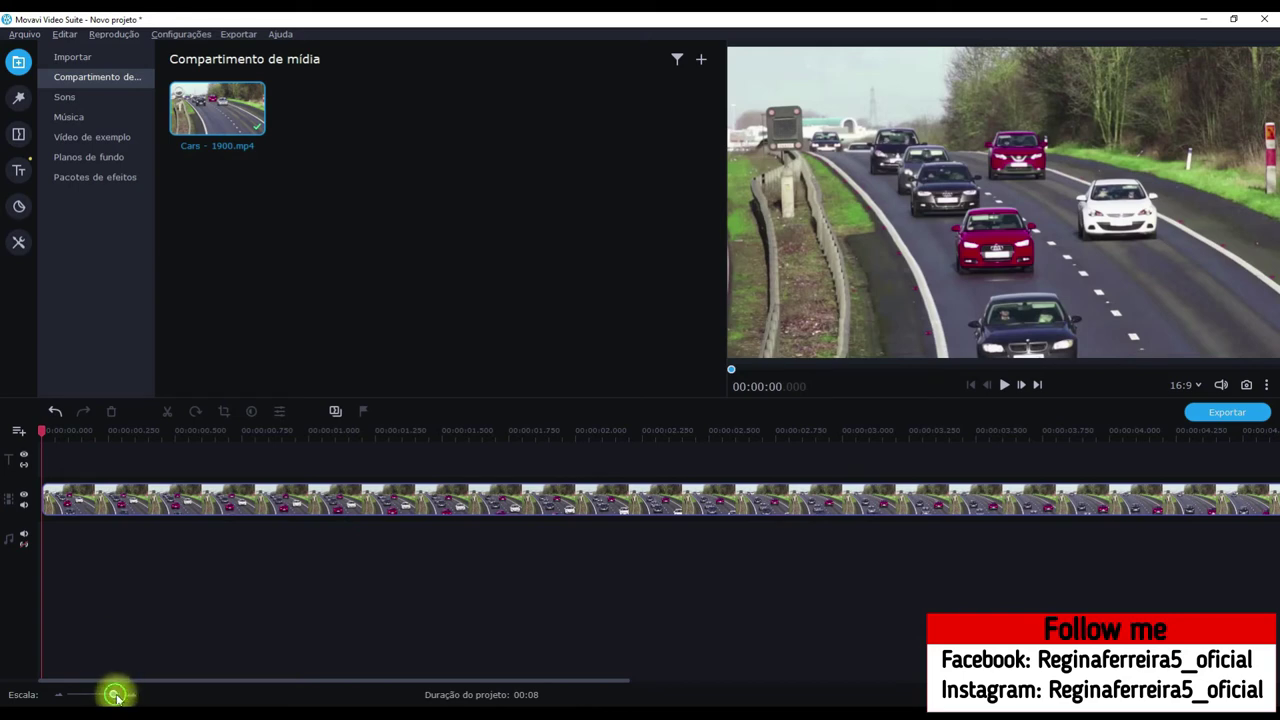
drag(116, 697, 111, 697)
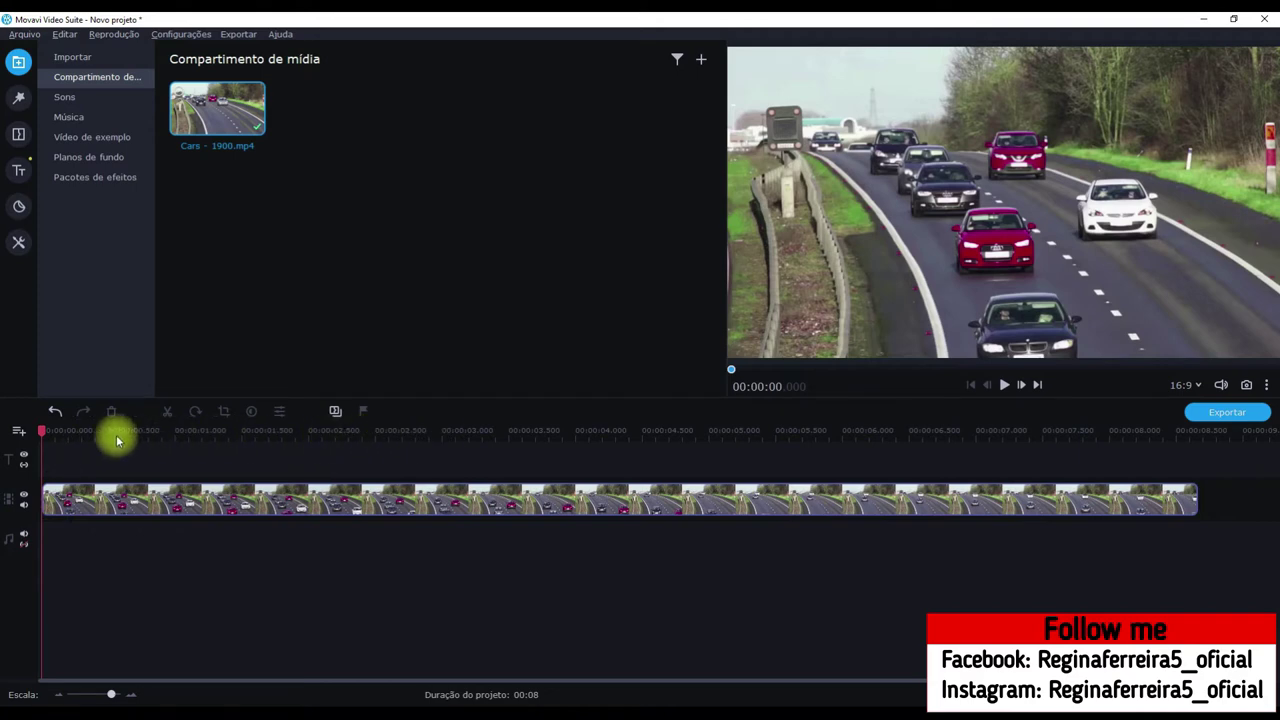
click(50, 431)
drag(50, 431, 56, 432)
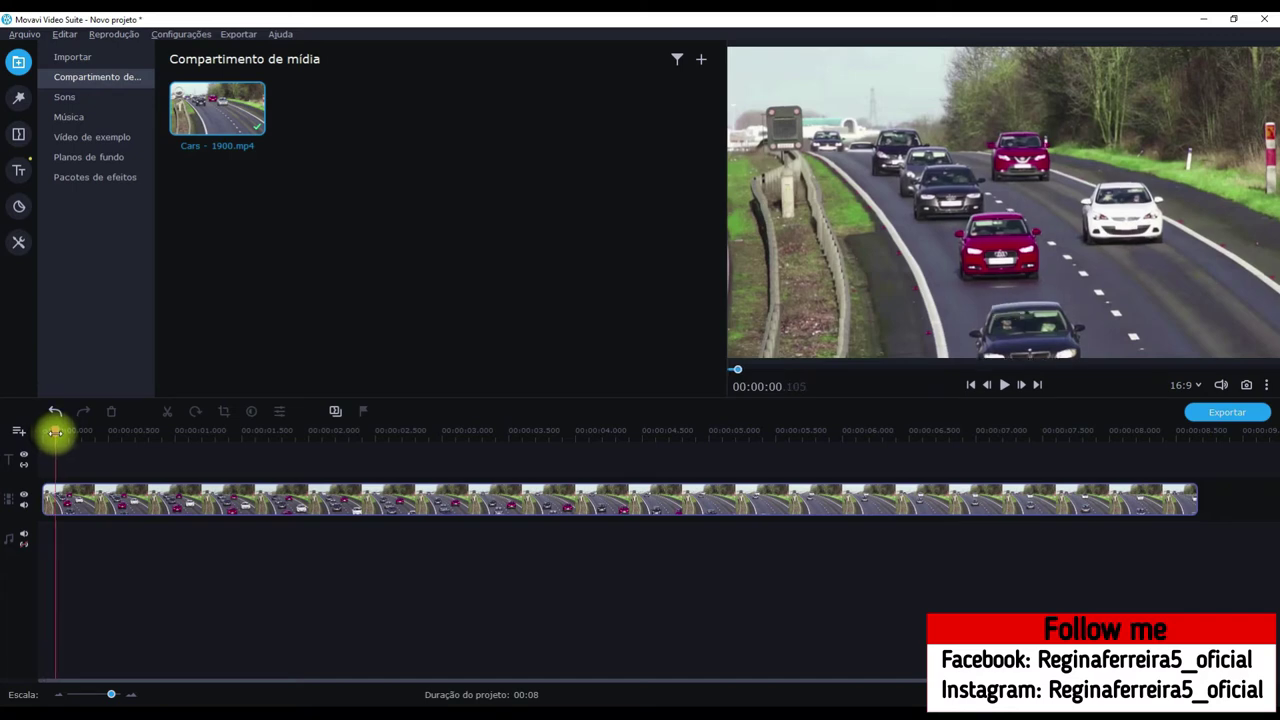
click(54, 497)
drag(53, 432, 55, 431)
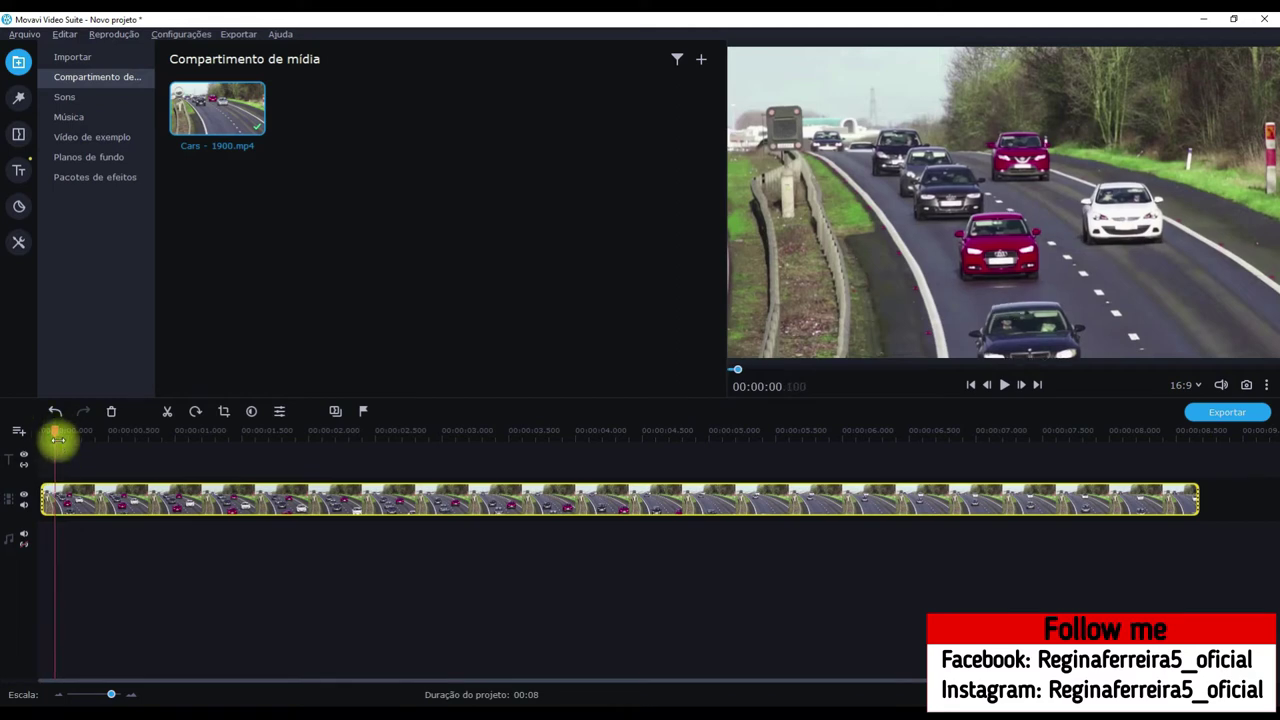
click(167, 411)
Split the rest of the clip at about 0.2, 0.3, 0.4 and 0.5 seconds
drag(56, 432, 68, 432)
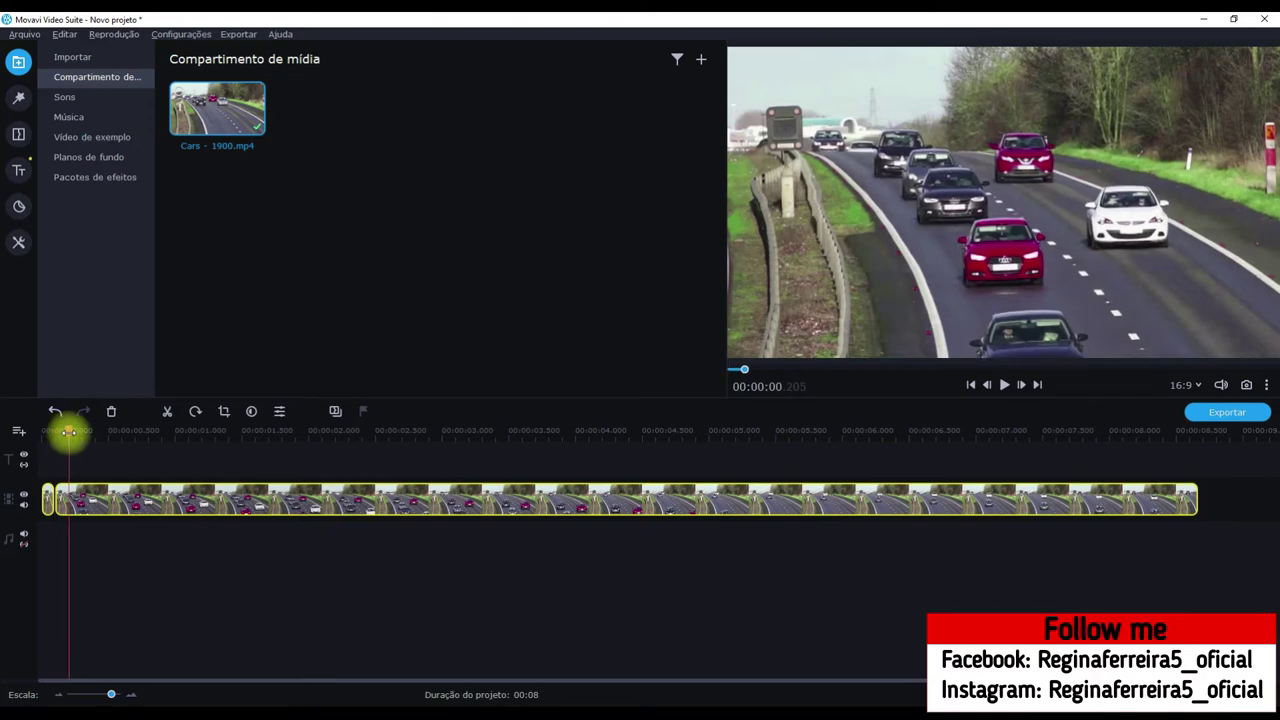
click(167, 411)
drag(70, 430, 82, 430)
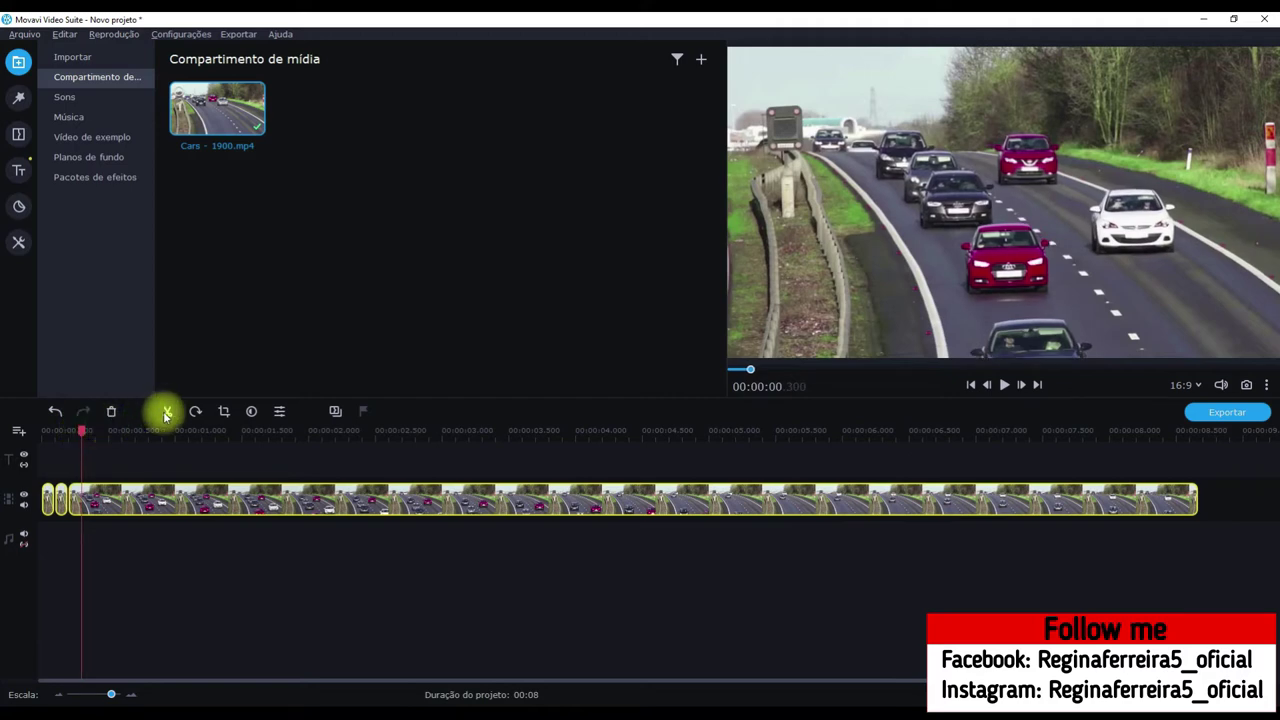
click(166, 415)
click(93, 431)
click(95, 431)
click(166, 411)
drag(95, 431, 108, 431)
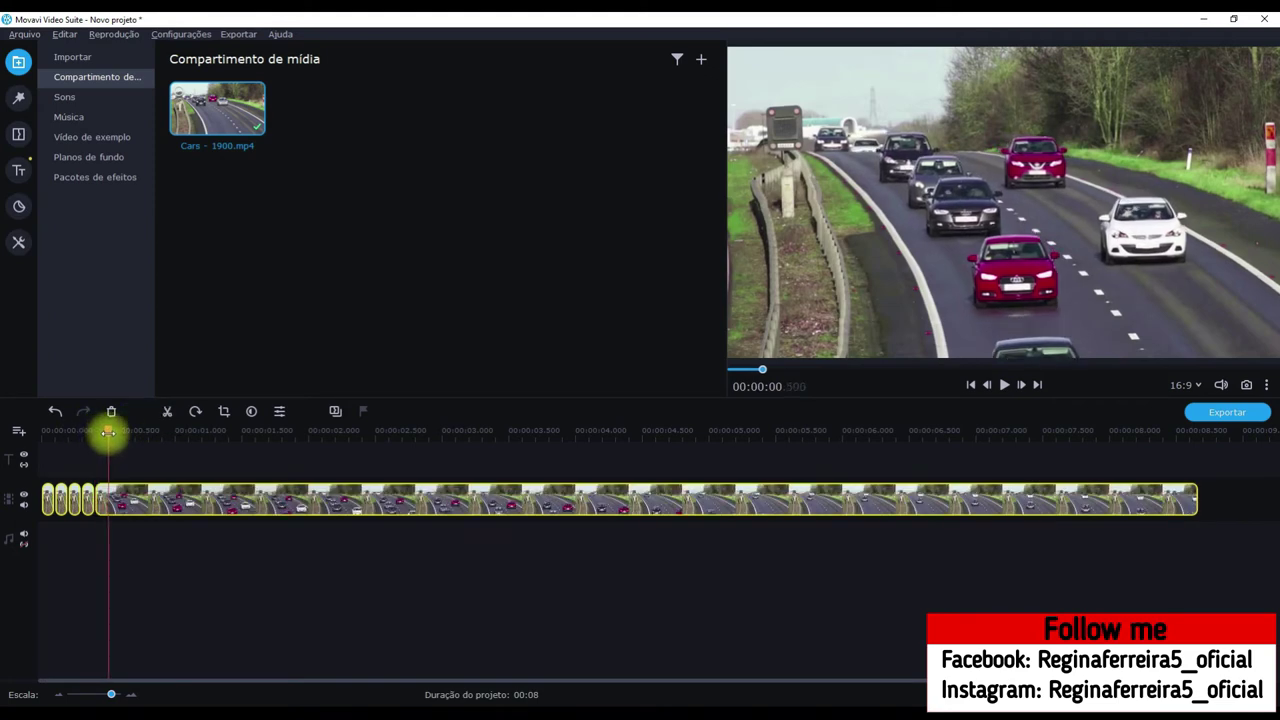
click(168, 411)
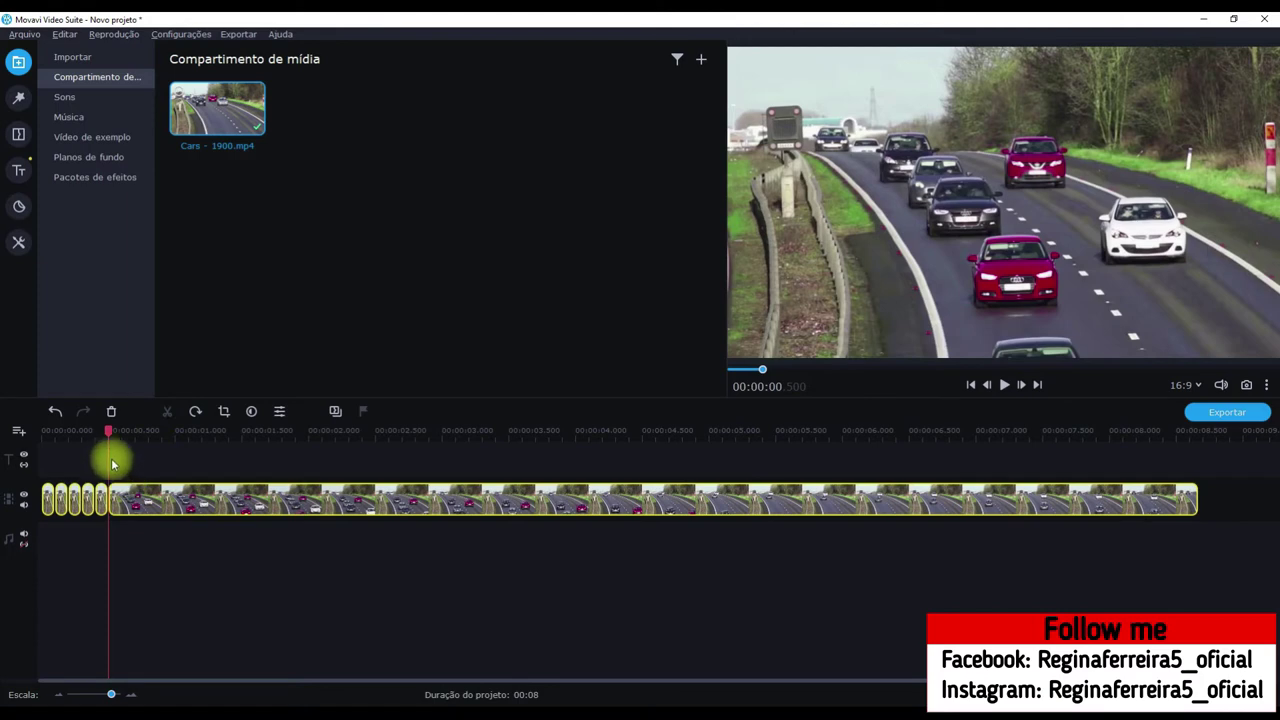
Continue splitting the clip into pieces of about 0.1 seconds each, up to 5.6 seconds
click(121, 431)
key(ctrl+b)
key(Right)
key(Right)
click(165, 413)
key(Right)
key(Right)
click(163, 416)
key(Right)
key(ctrl+b)
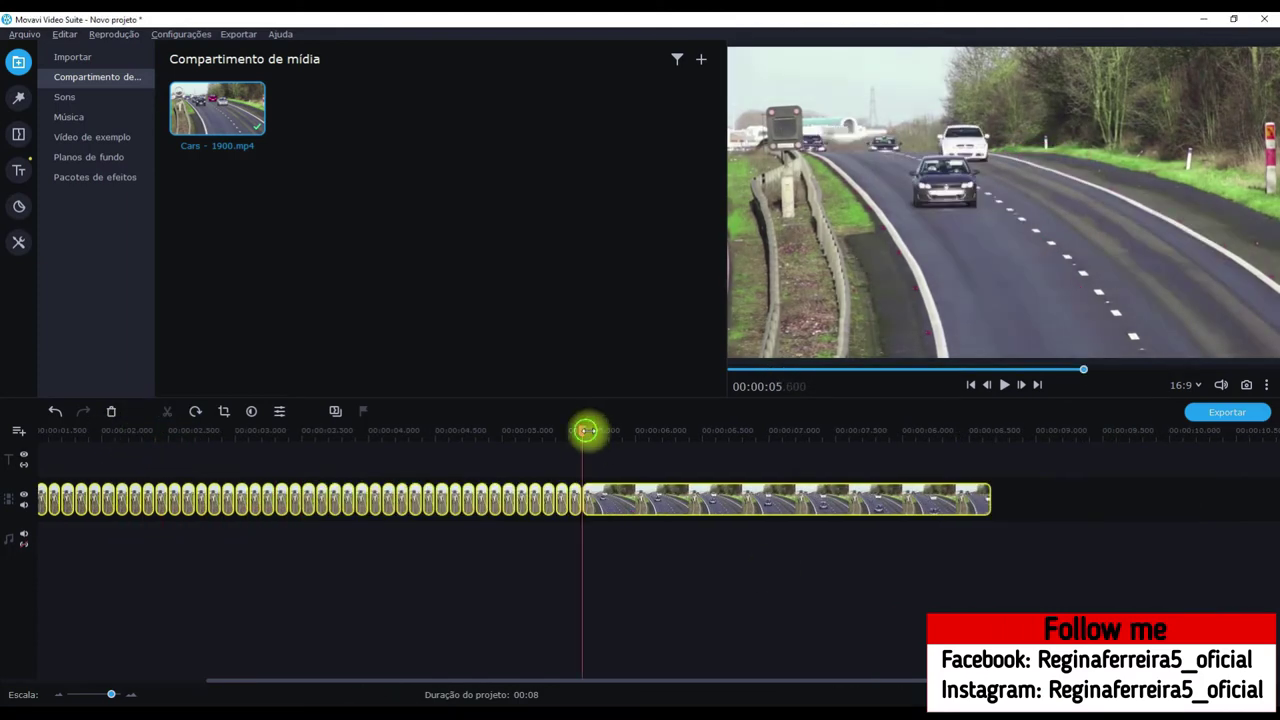
Cut the next stretch of the clip every 0.1 seconds, from 5.6 to about 7.9 seconds
key(Right)
key(ctrl+b)
key(Right)
click(170, 412)
click(621, 432)
key(ctrl+b)
click(634, 431)
key(ctrl+b)
click(647, 431)
click(168, 413)
click(661, 431)
key(ctrl+b)
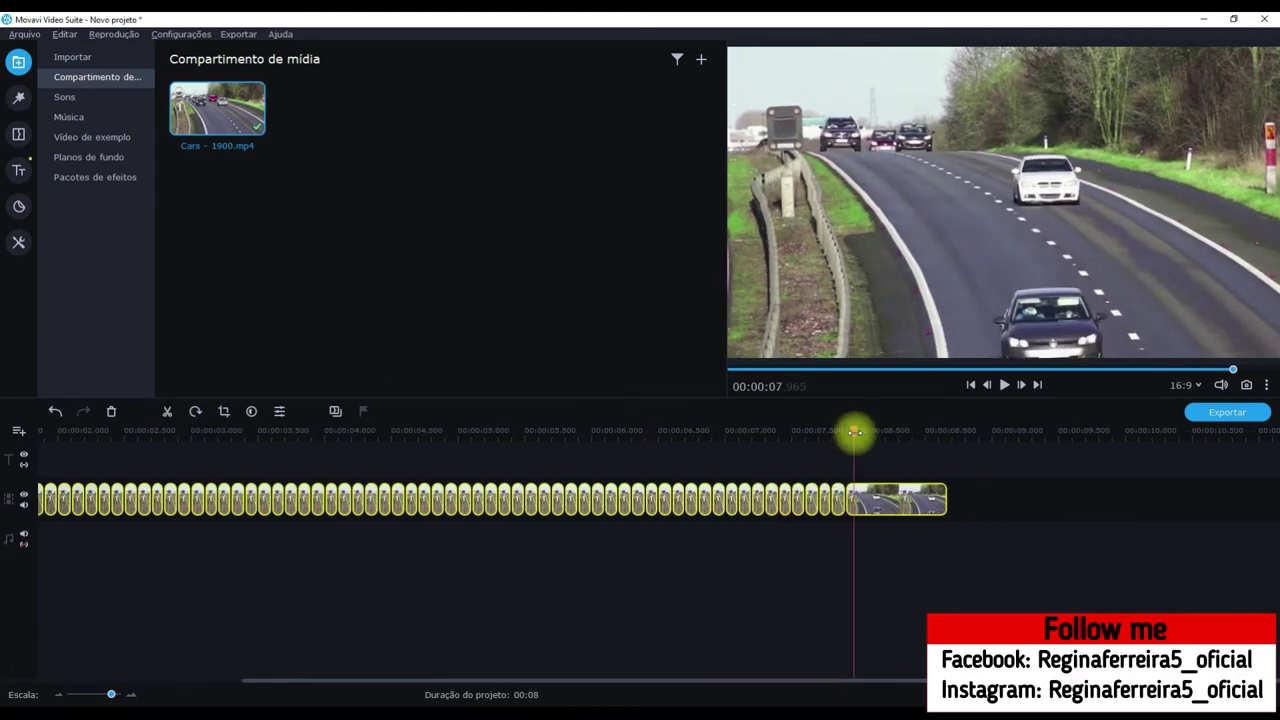
Split the final stretch of the clip every 0.1 seconds, up to about 8.6 seconds
key(ctrl+b)
click(873, 432)
key(ctrl+b)
click(886, 432)
key(ctrl+b)
click(911, 432)
click(926, 432)
click(166, 411)
click(937, 432)
click(168, 413)
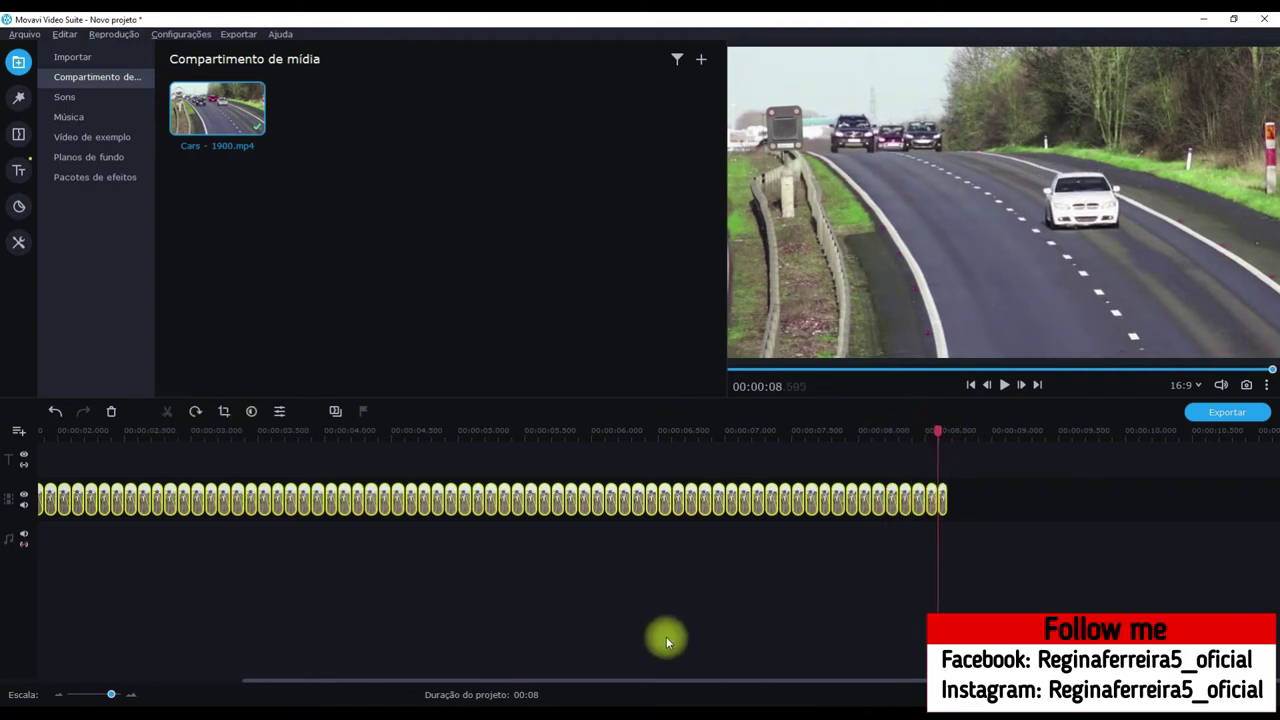
Add the favourite "Texto simples" title at the start of the title track and shorten it to 0.1 seconds
drag(935, 428, 93, 615)
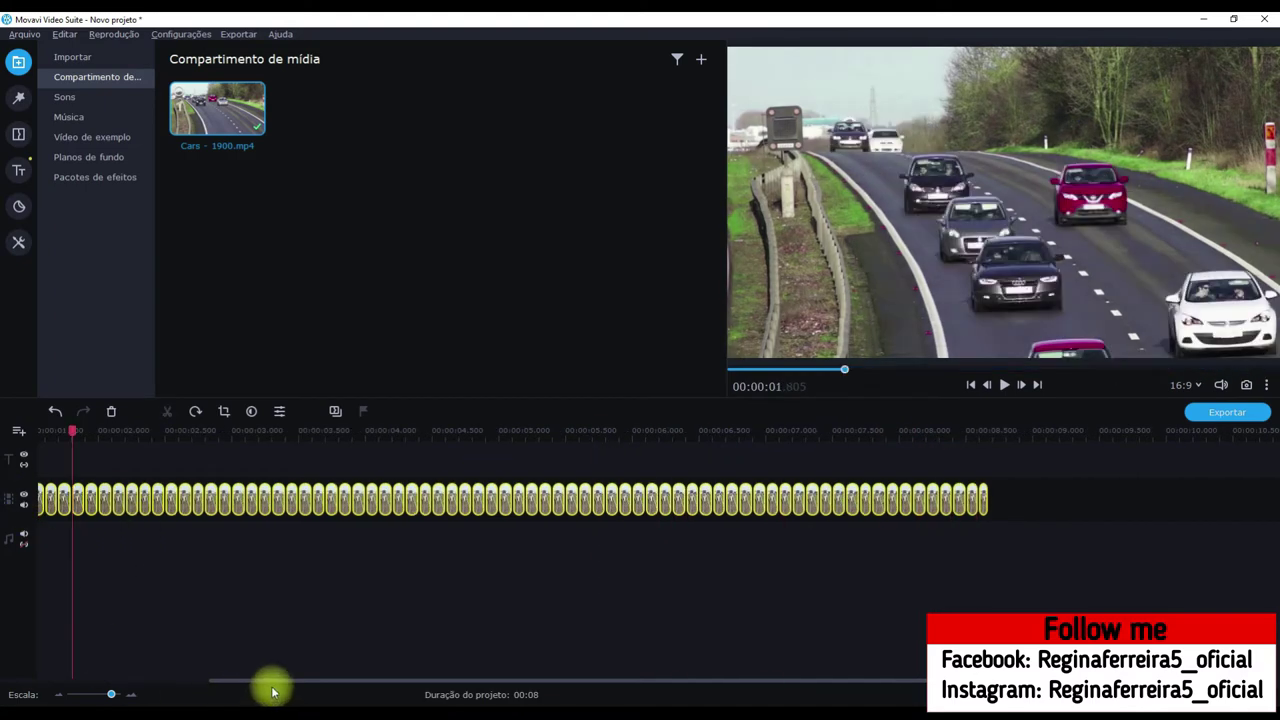
drag(70, 432, 6, 417)
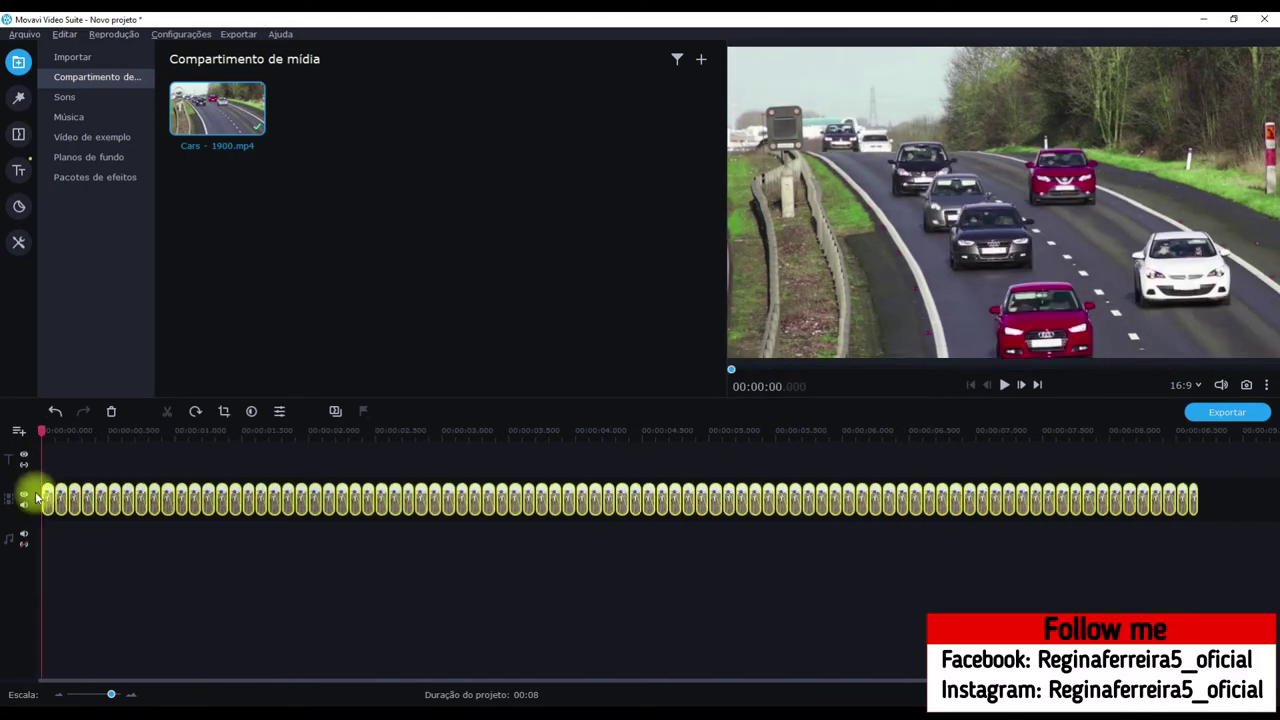
click(16, 172)
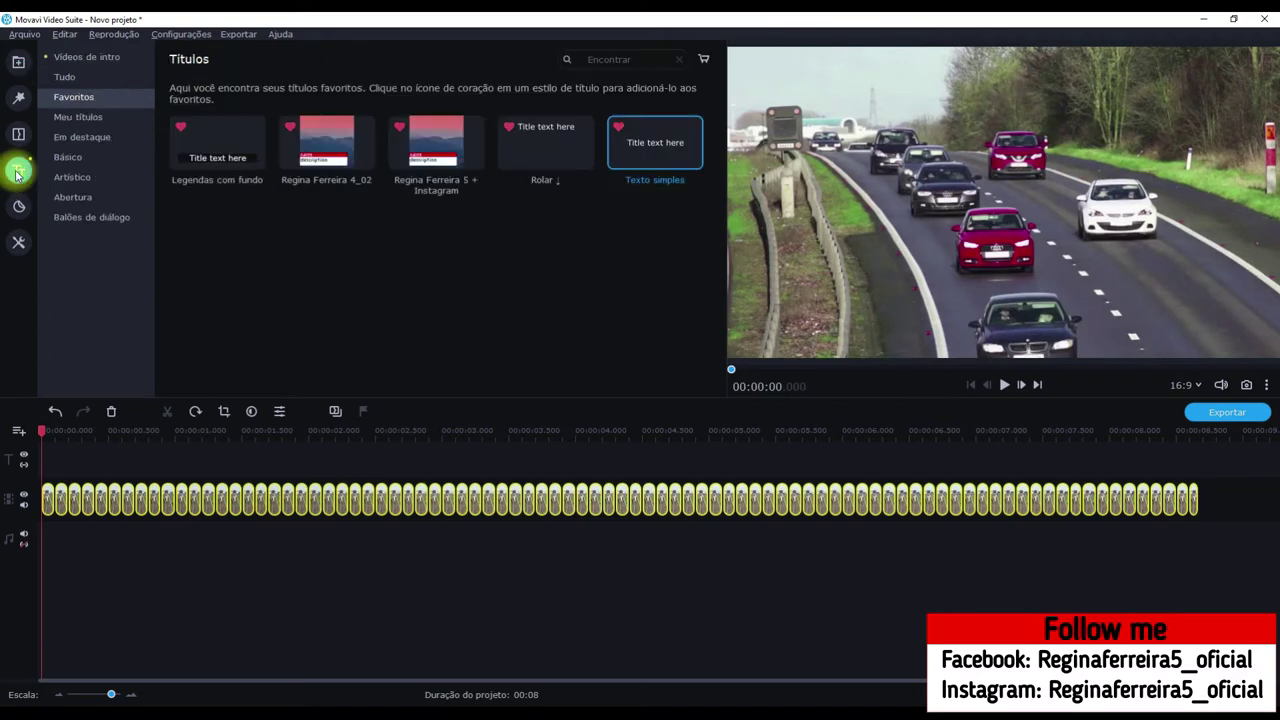
click(84, 79)
scroll(510, 230, up, 10)
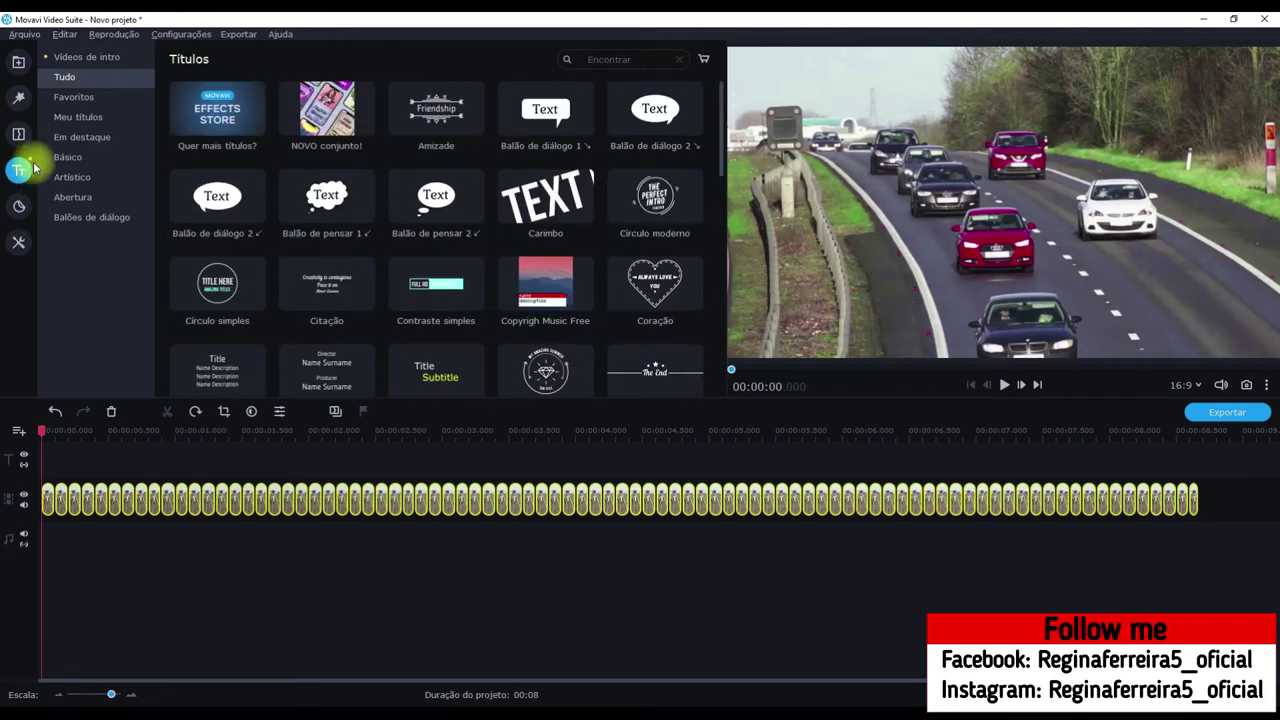
click(75, 97)
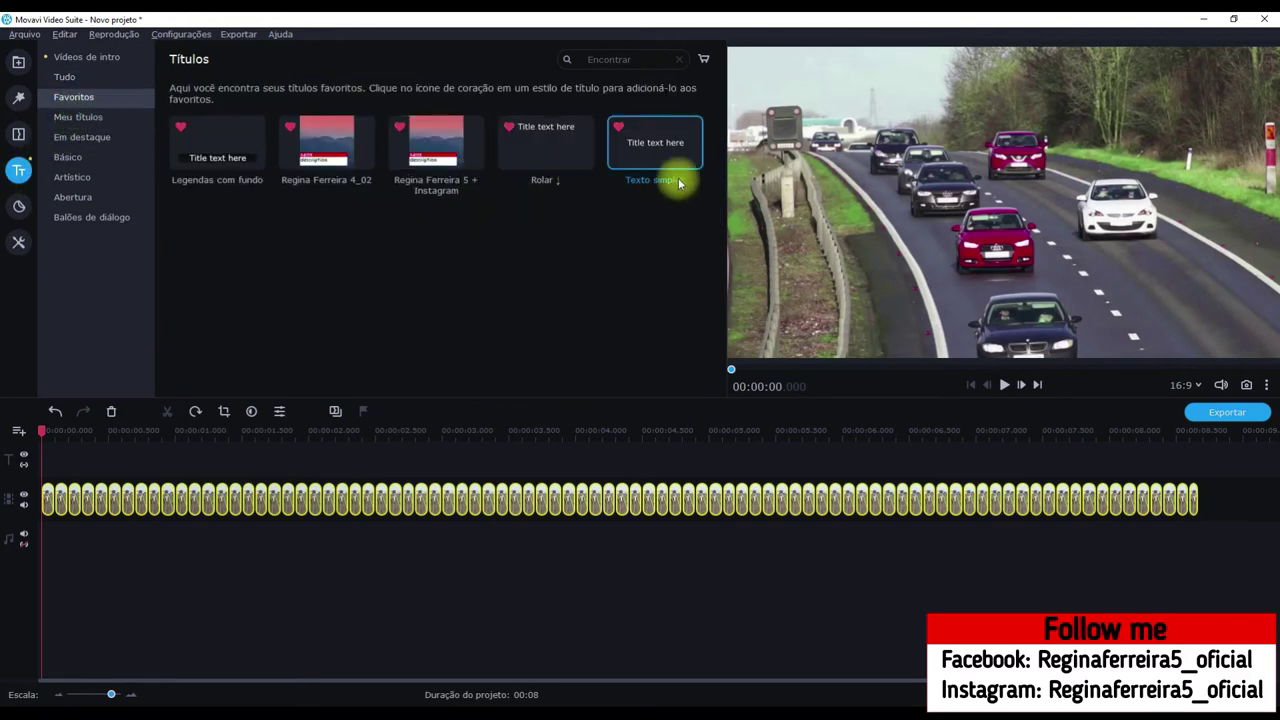
drag(668, 155, 40, 444)
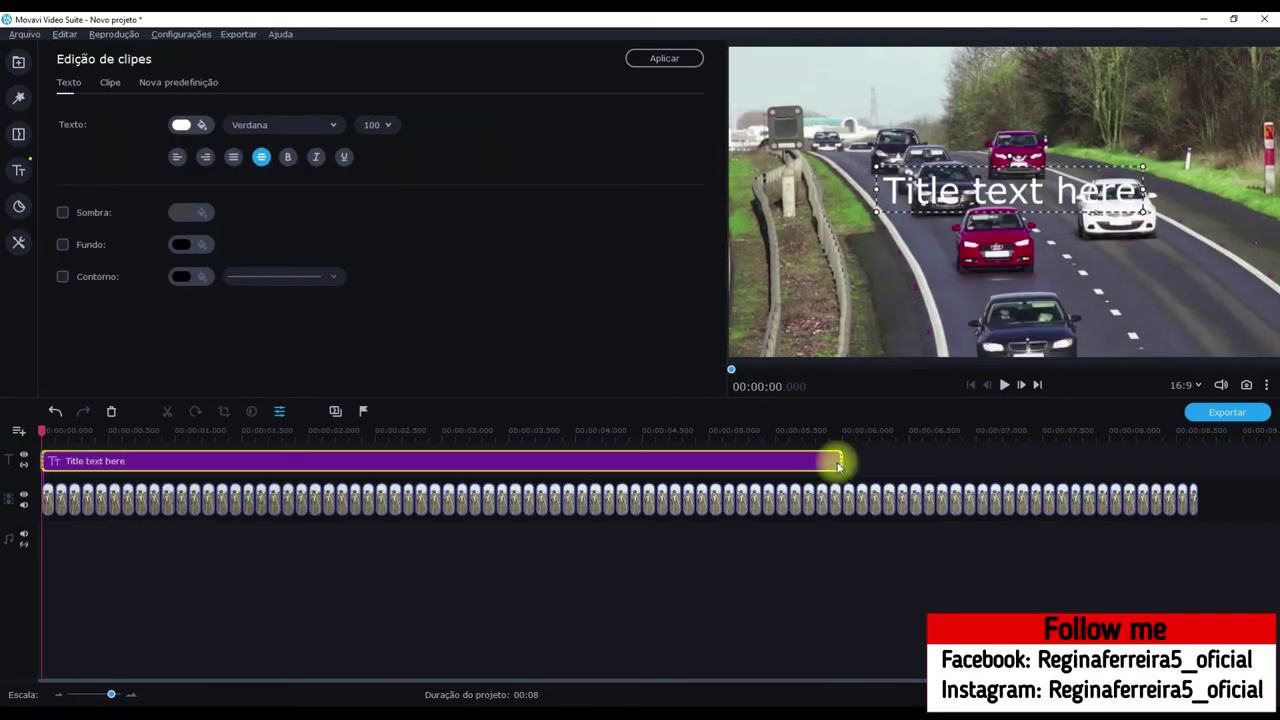
drag(840, 461, 48, 462)
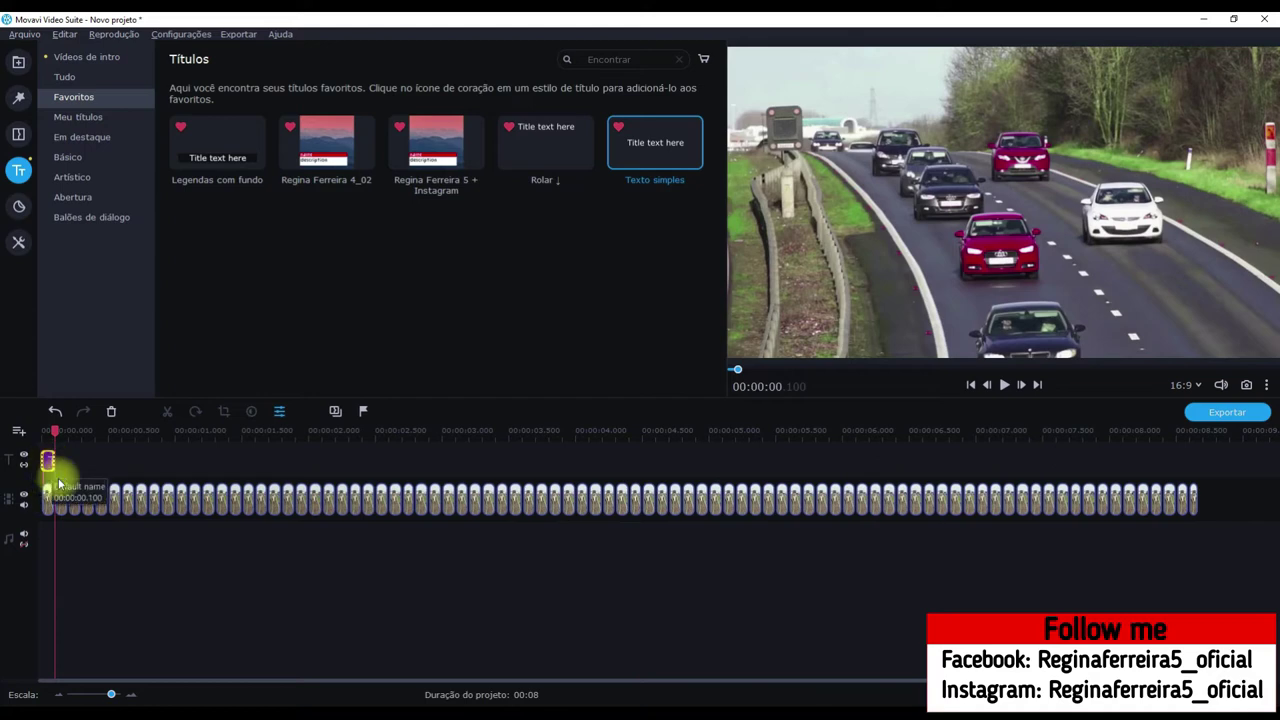
Edit the title clip, setting its text colour to magenta #ff009e and enabling the outline (Contorno)
double_click(48, 462)
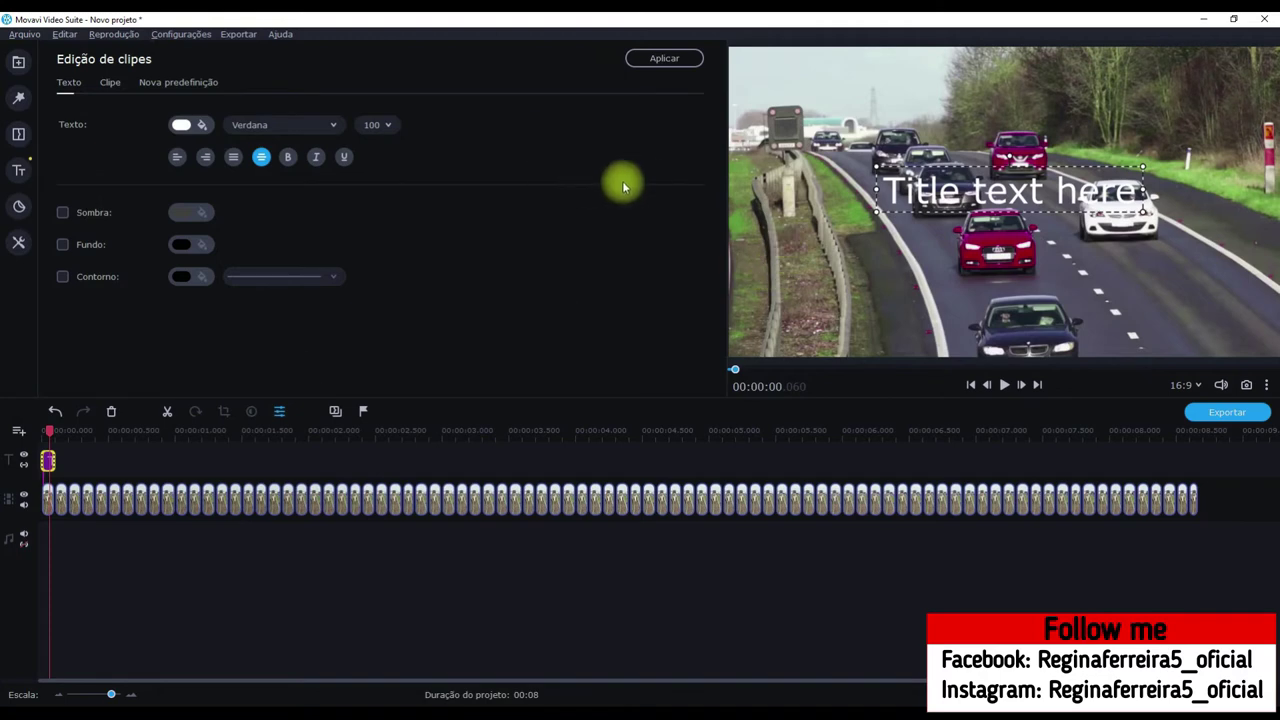
click(202, 128)
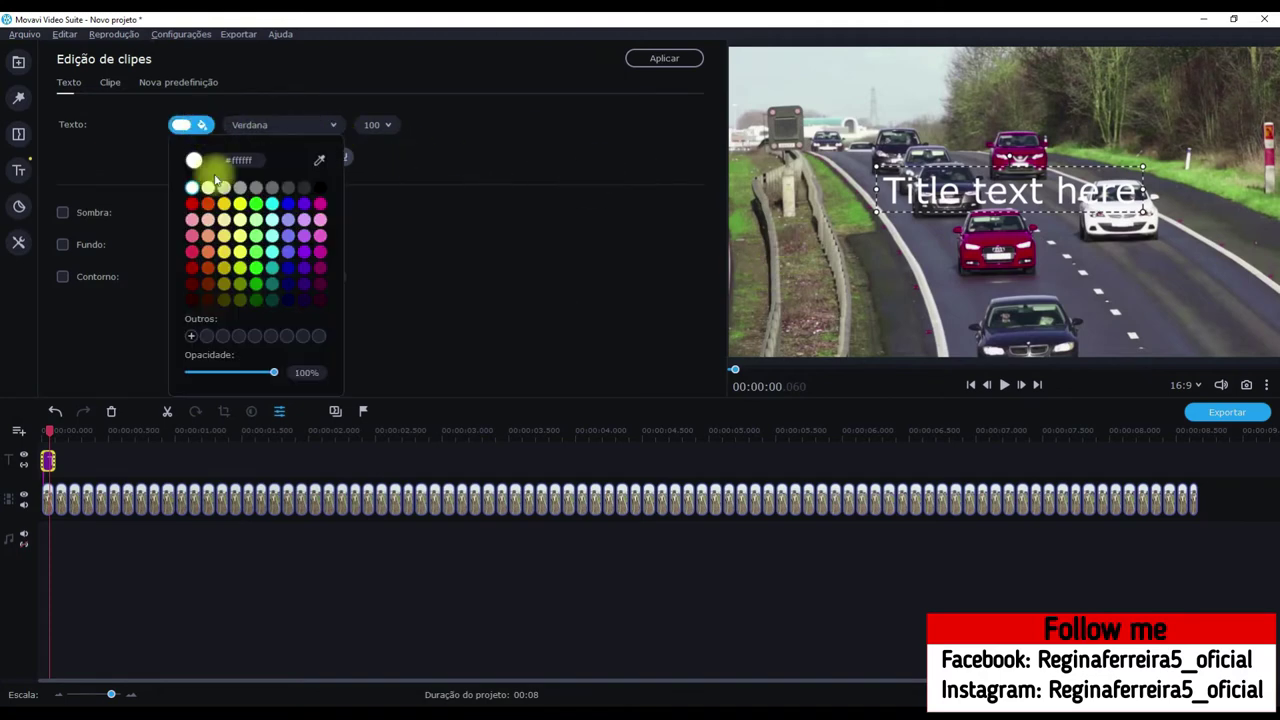
click(255, 204)
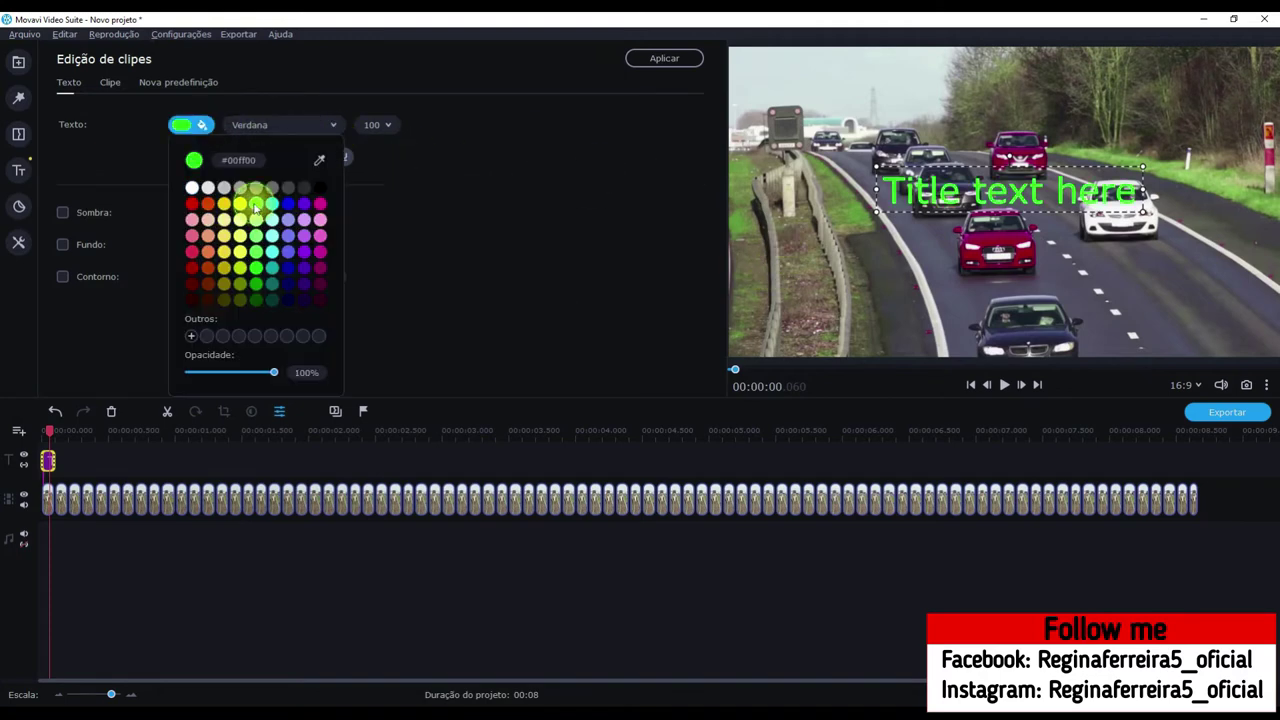
click(320, 203)
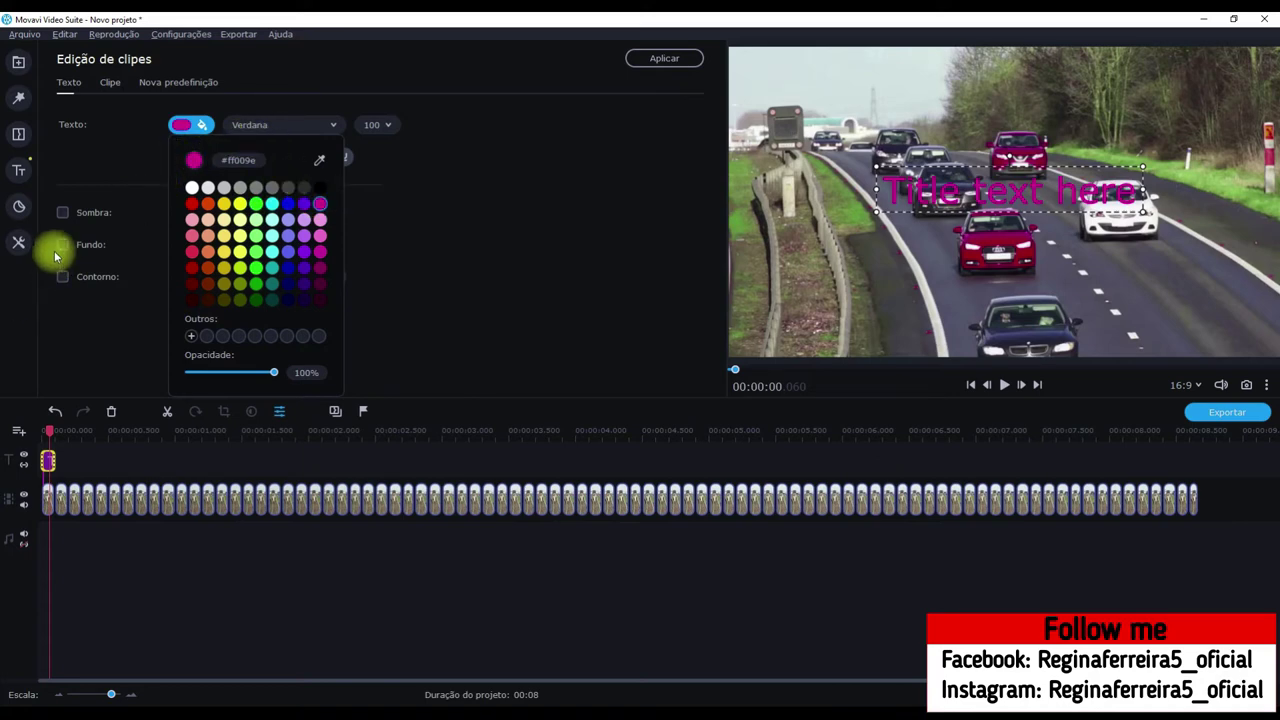
click(62, 277)
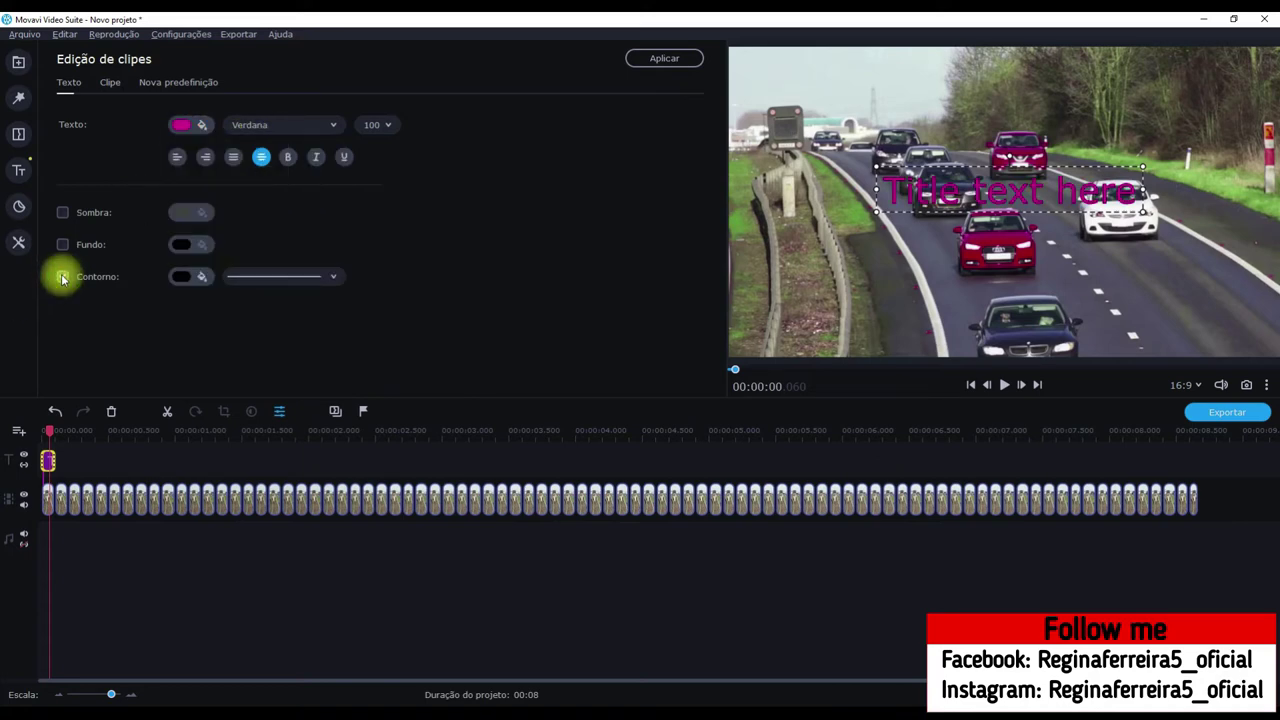
Change the title's font to Emmett
click(325, 127)
scroll(306, 203, up, 10)
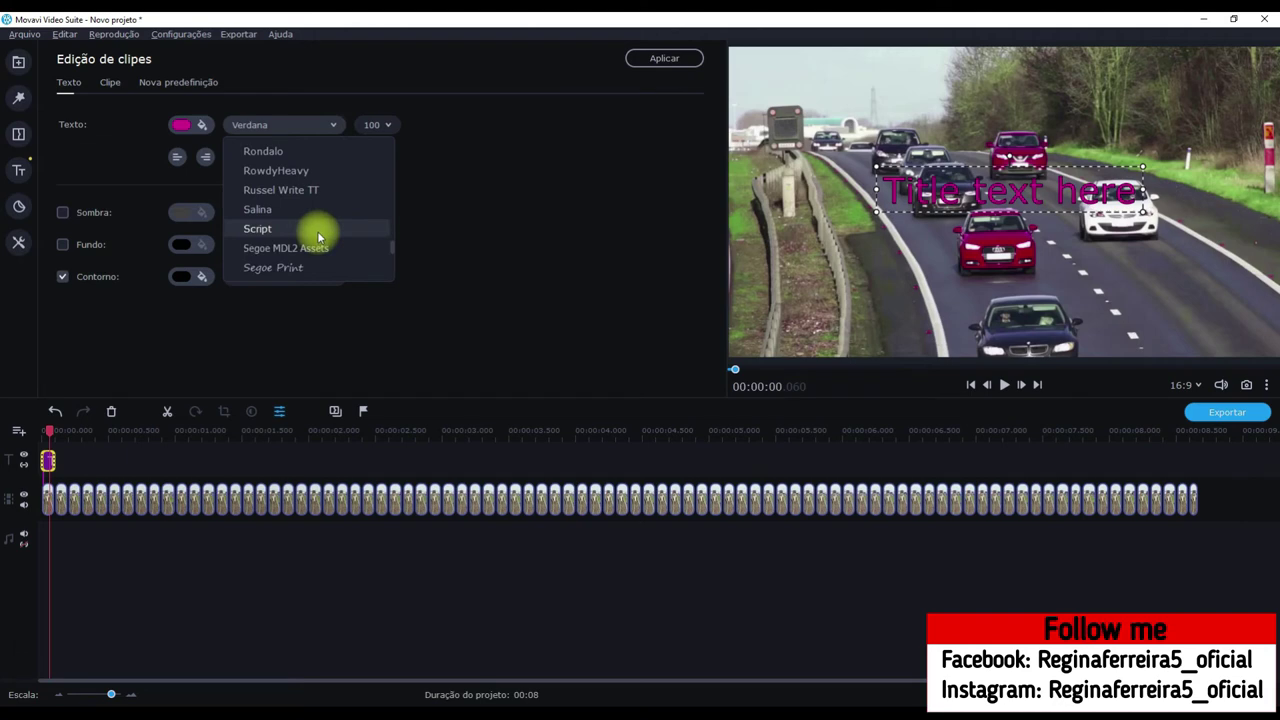
click(319, 266)
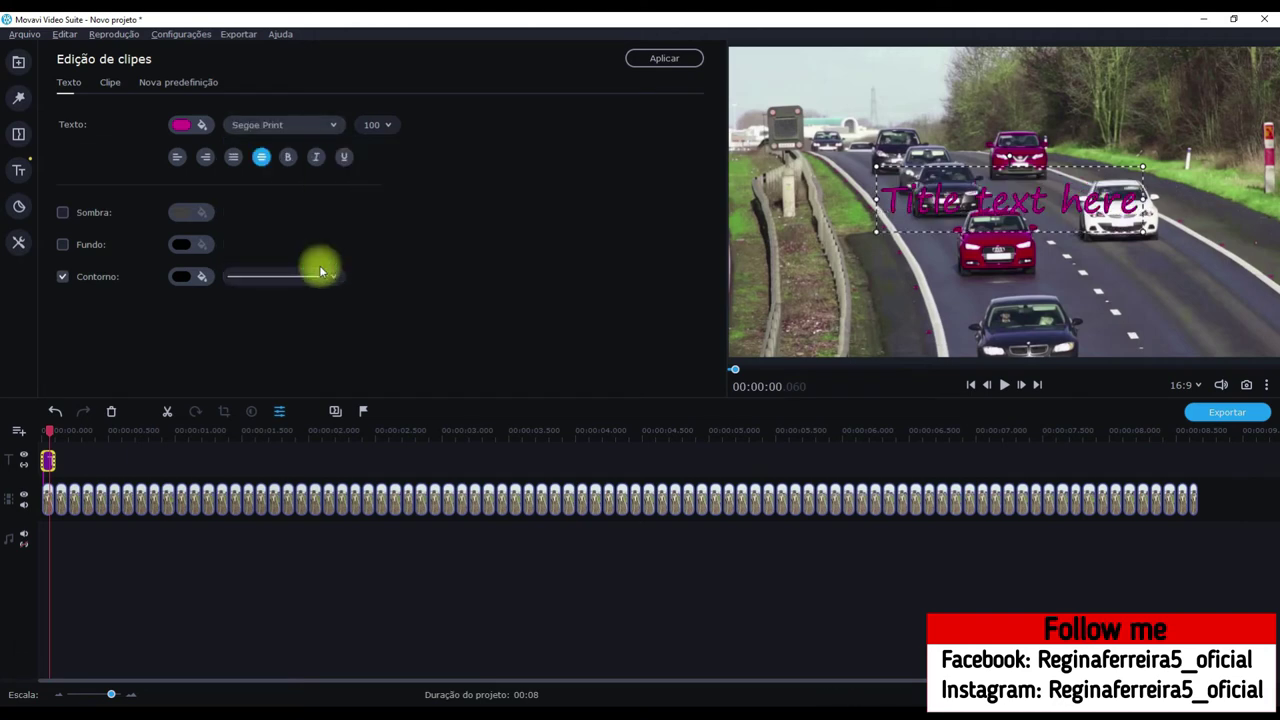
click(300, 125)
click(297, 171)
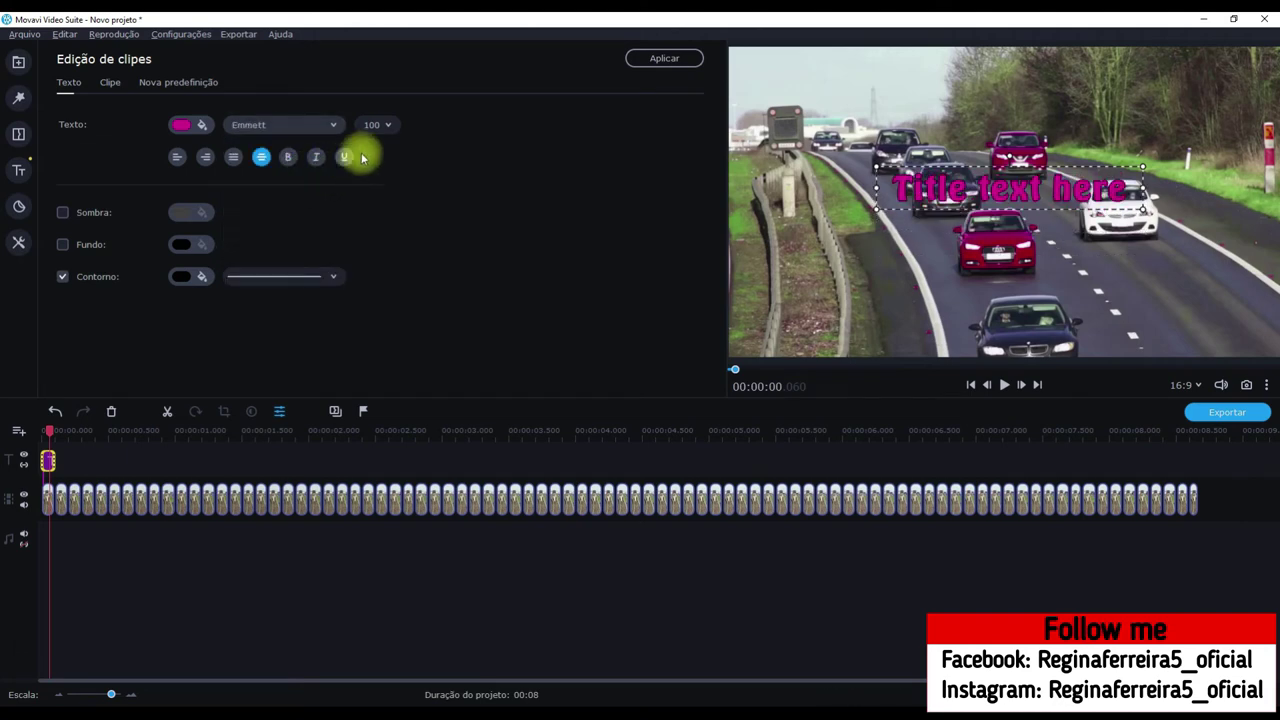
Replace the placeholder title text with the person's first name and shrink the title to sit beside the distant red car's roof
double_click(907, 201)
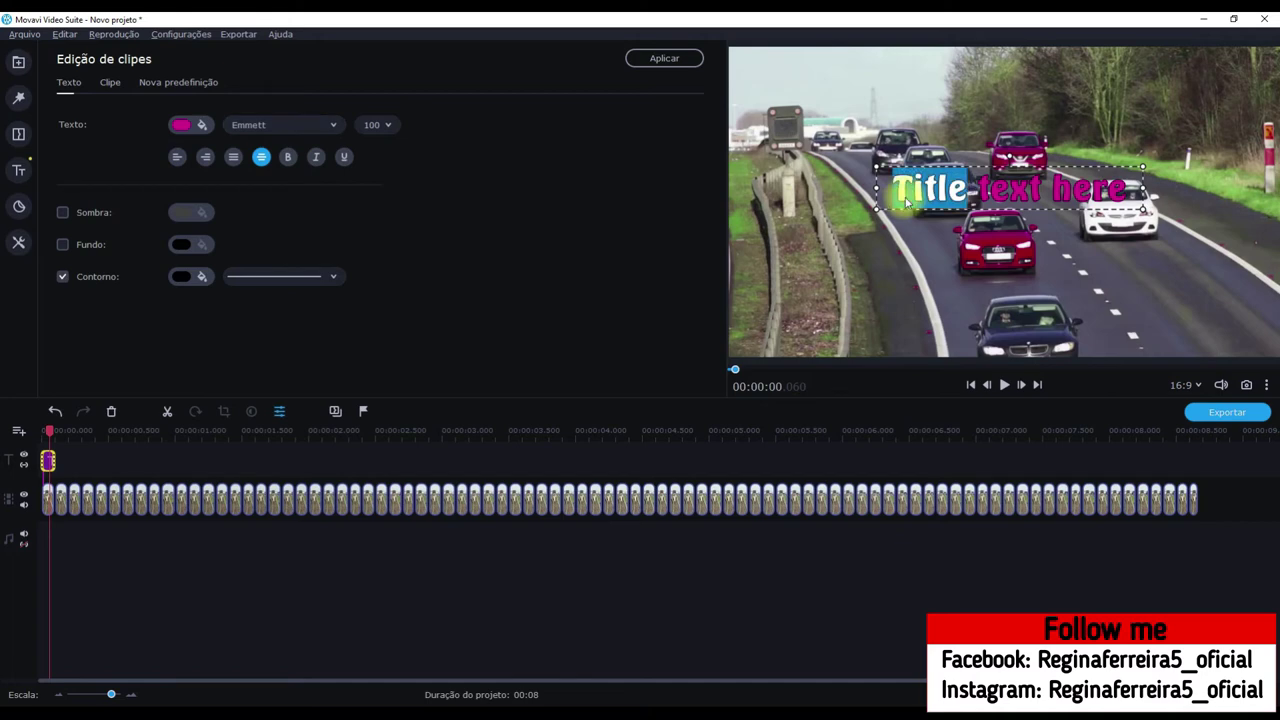
key(Delete)
key(Delete)
key(Delete)
key(Delete)
key(Delete)
key(Delete)
key(Delete)
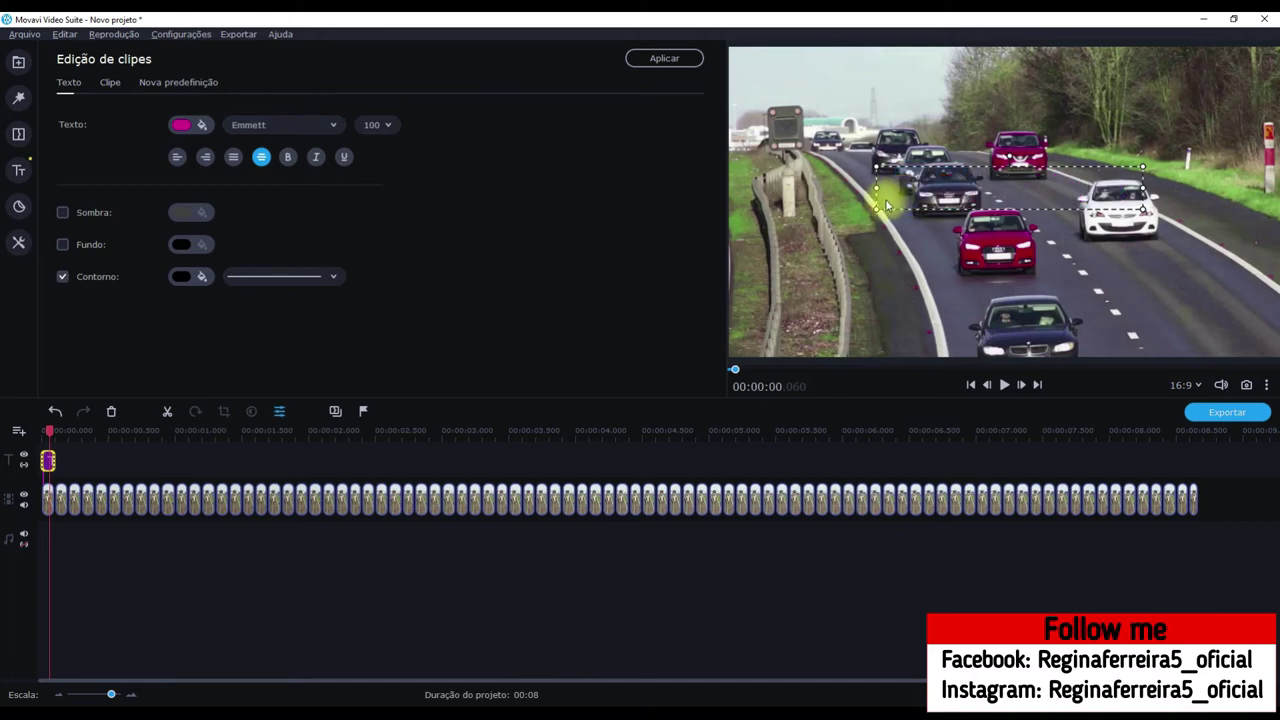
text(Regina)
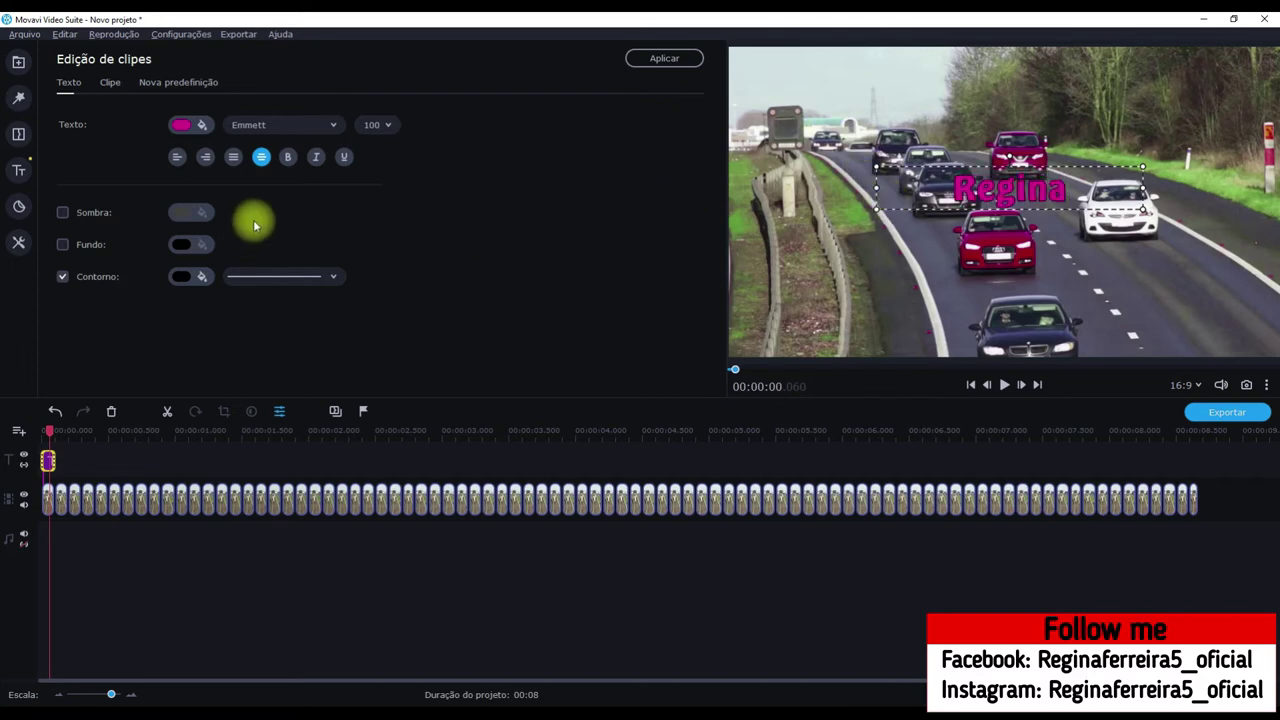
drag(880, 207, 1036, 139)
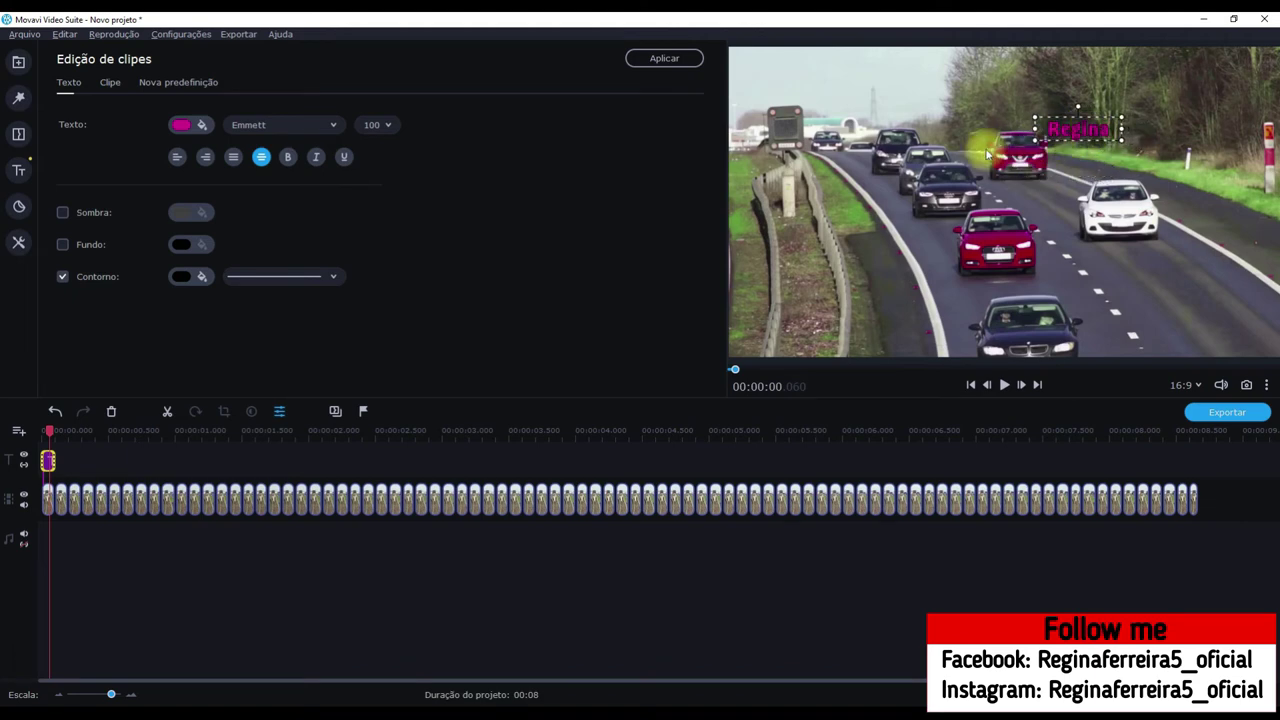
Try a black and a green background (Fundo) behind the title text
click(63, 245)
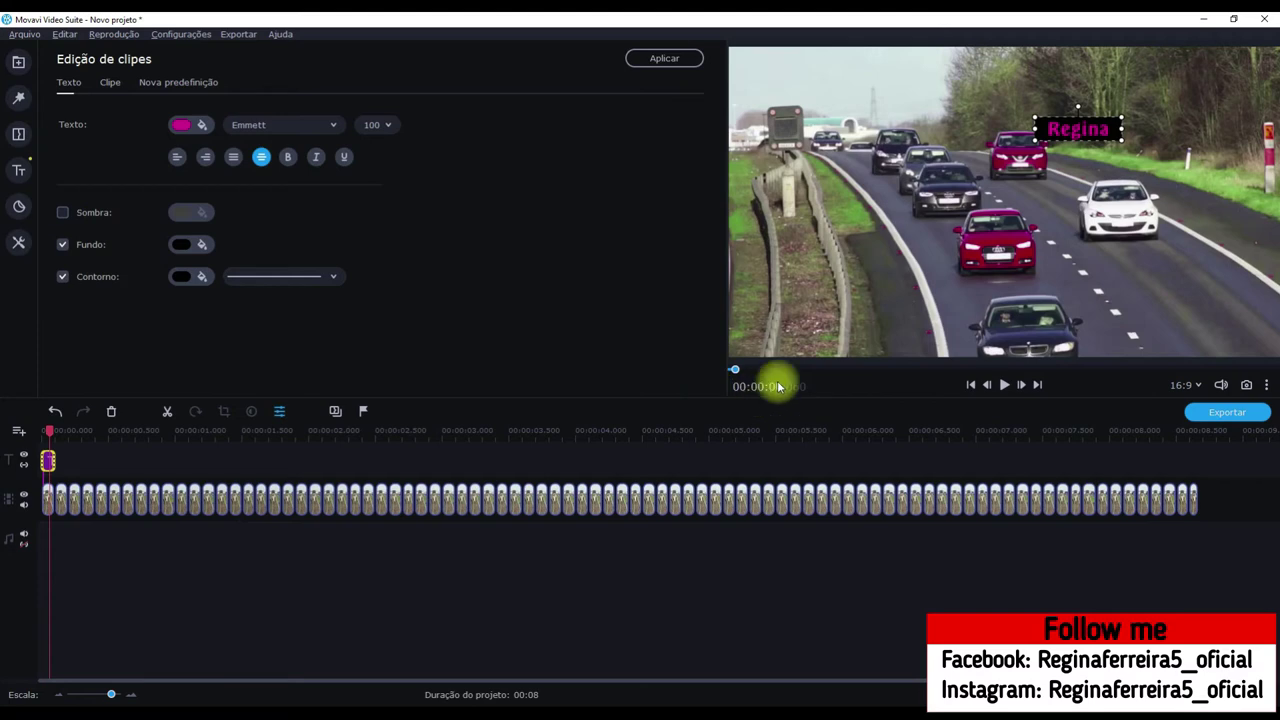
click(63, 246)
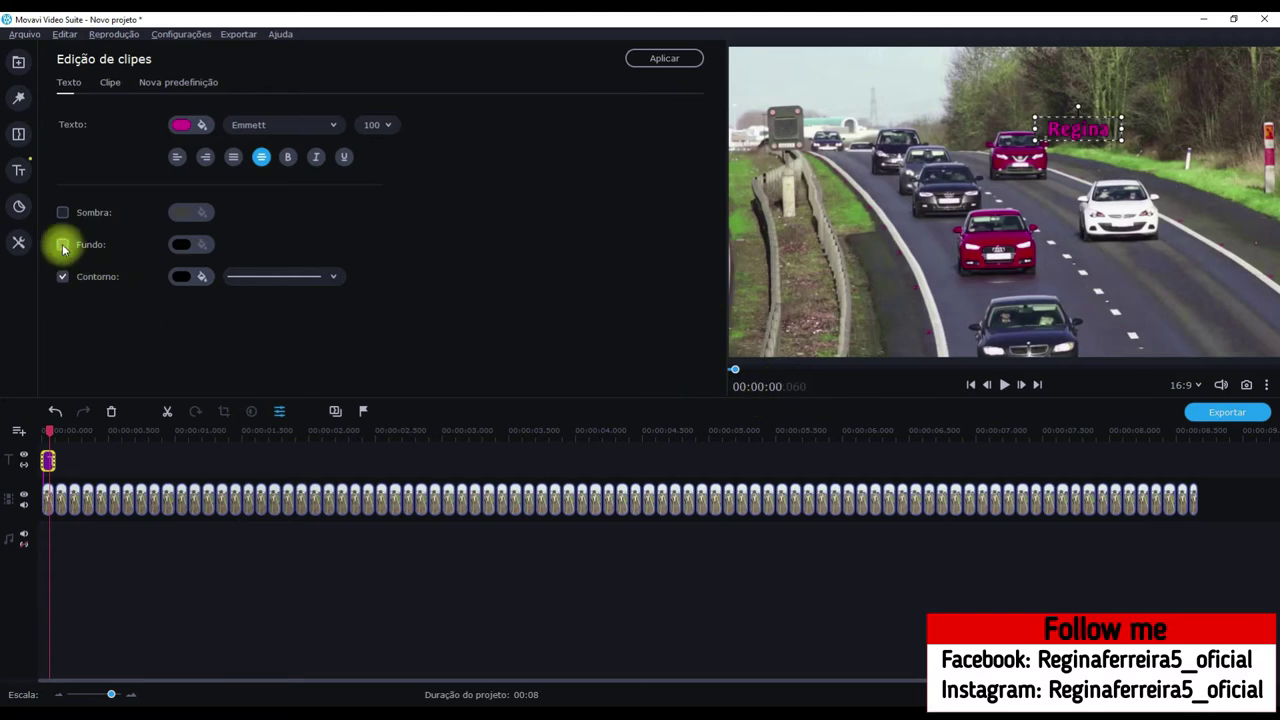
click(191, 244)
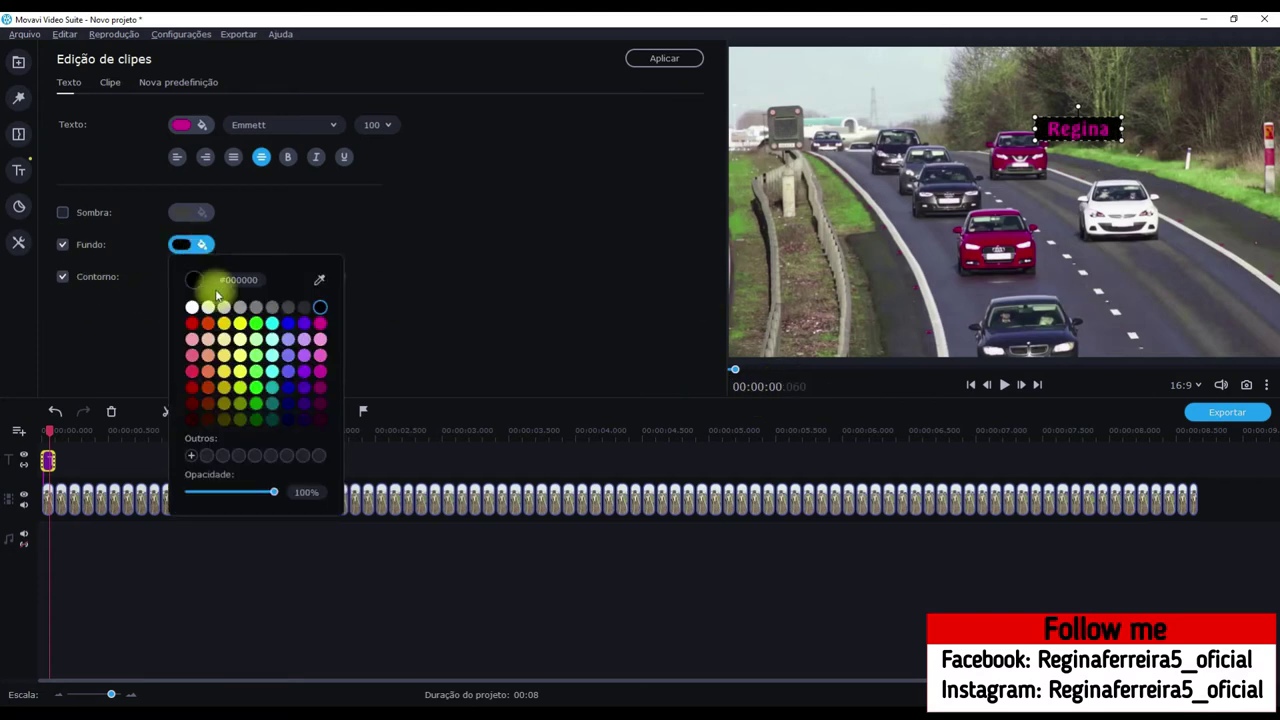
click(256, 324)
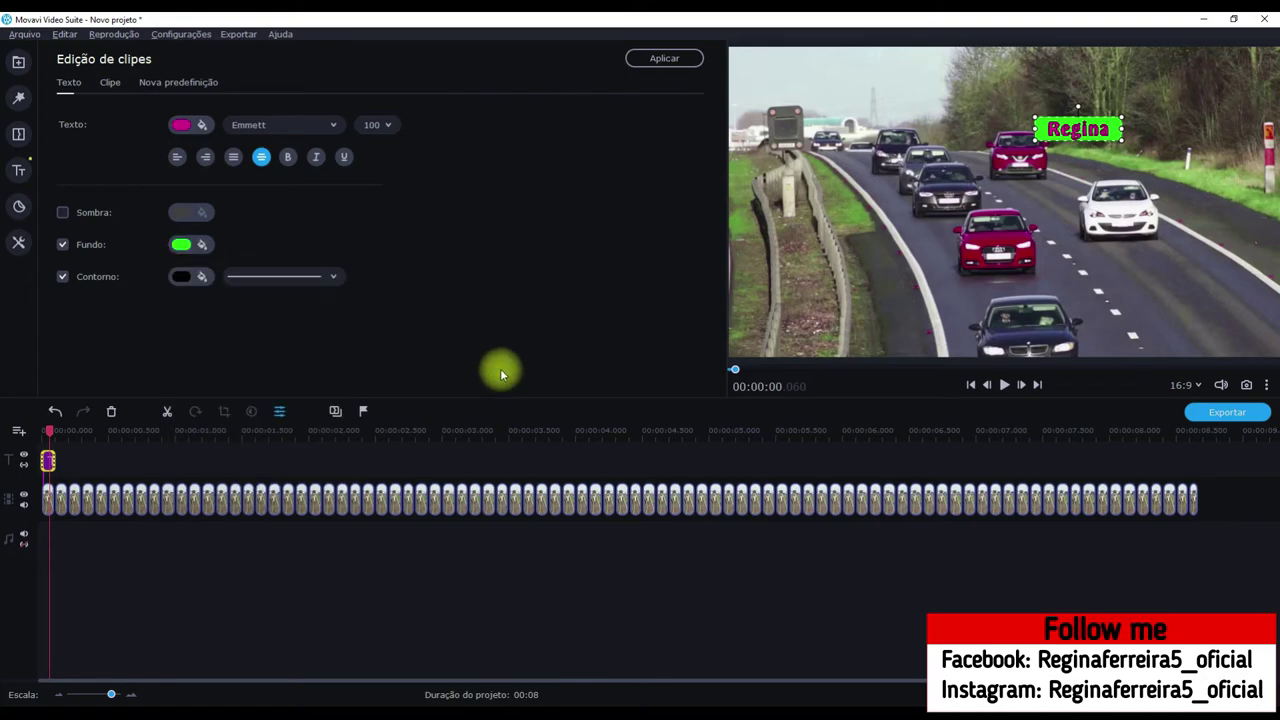
click(63, 244)
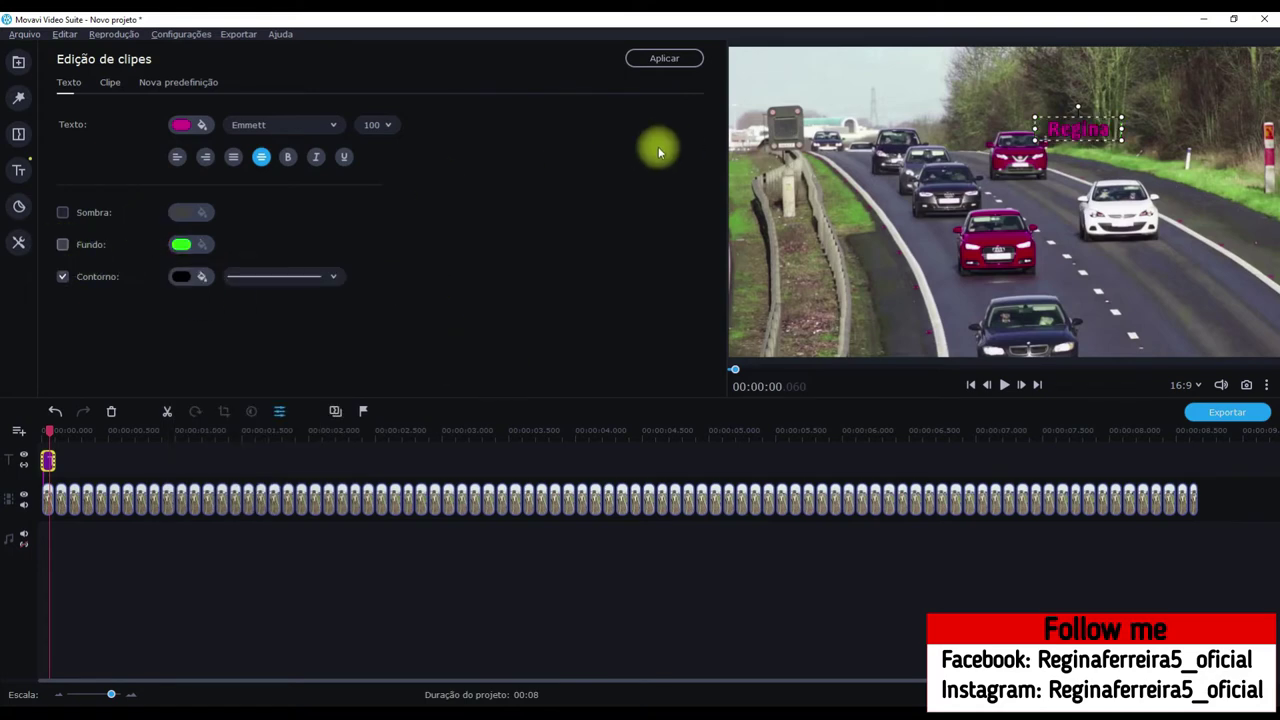
Fine-tune the title's size and position at the distant red car's roof and apply the title edits
drag(1038, 143, 1042, 141)
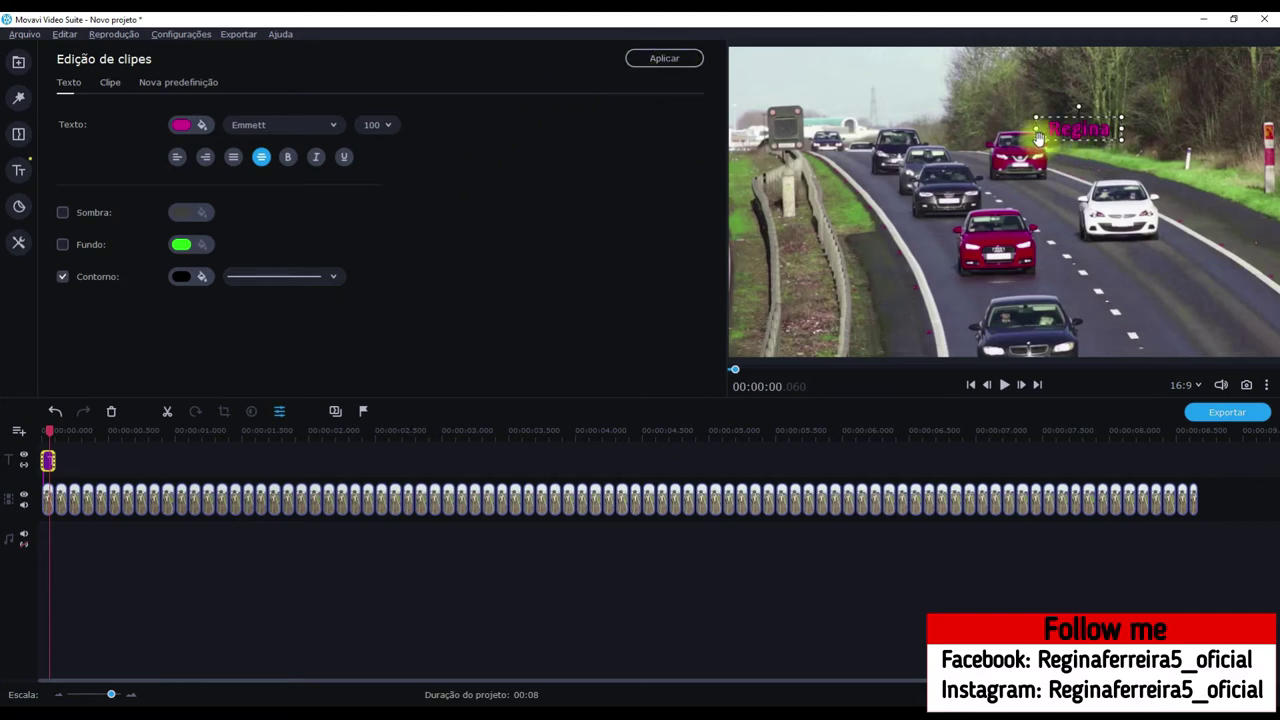
drag(1046, 138, 1052, 149)
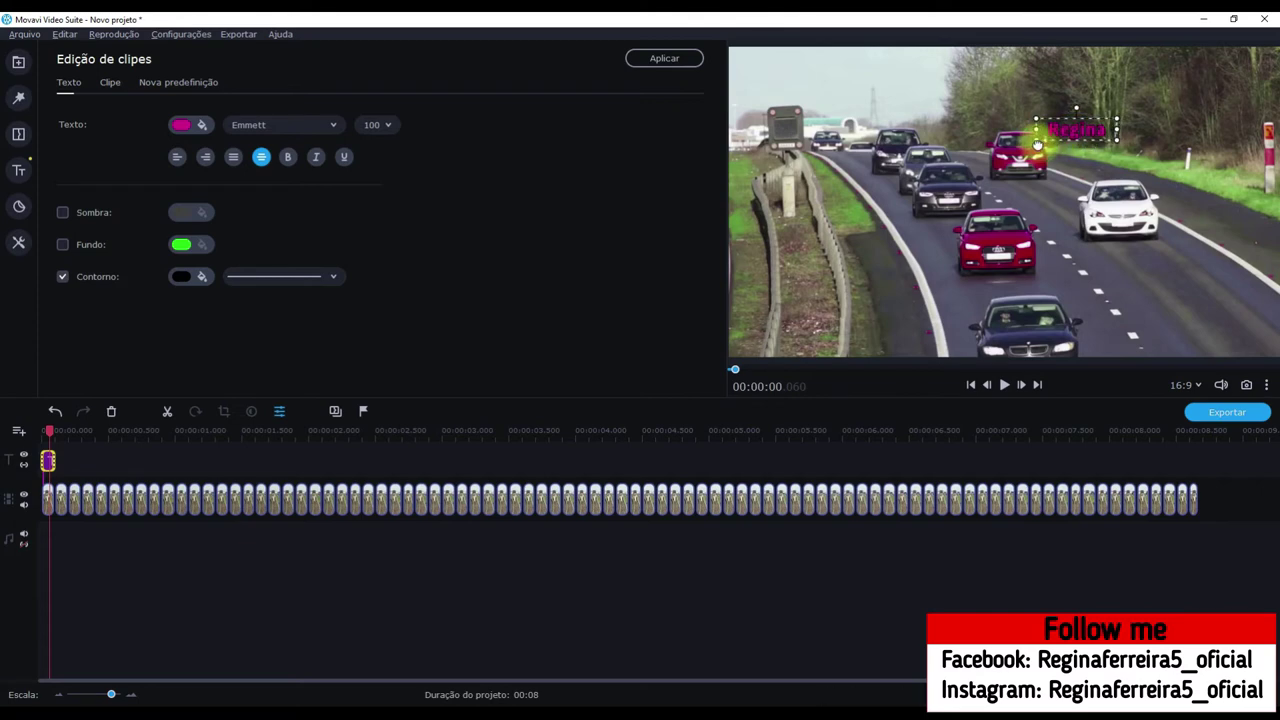
click(420, 299)
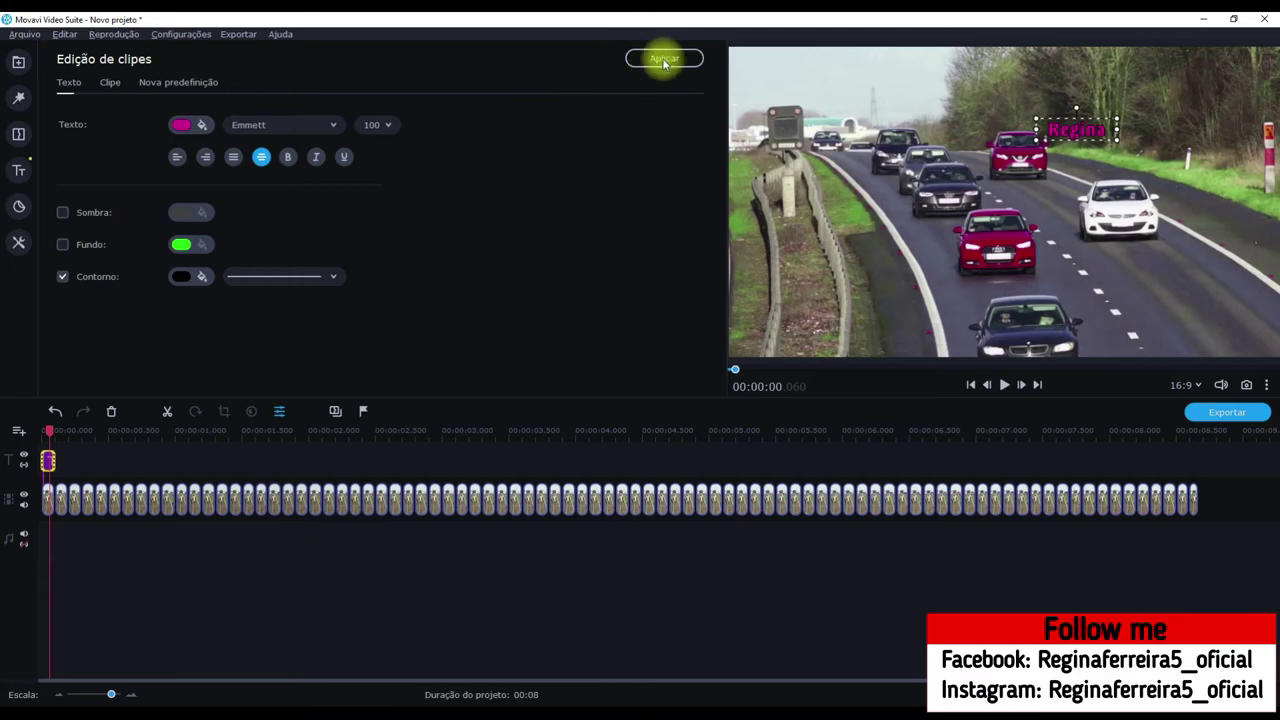
drag(1041, 155, 1052, 133)
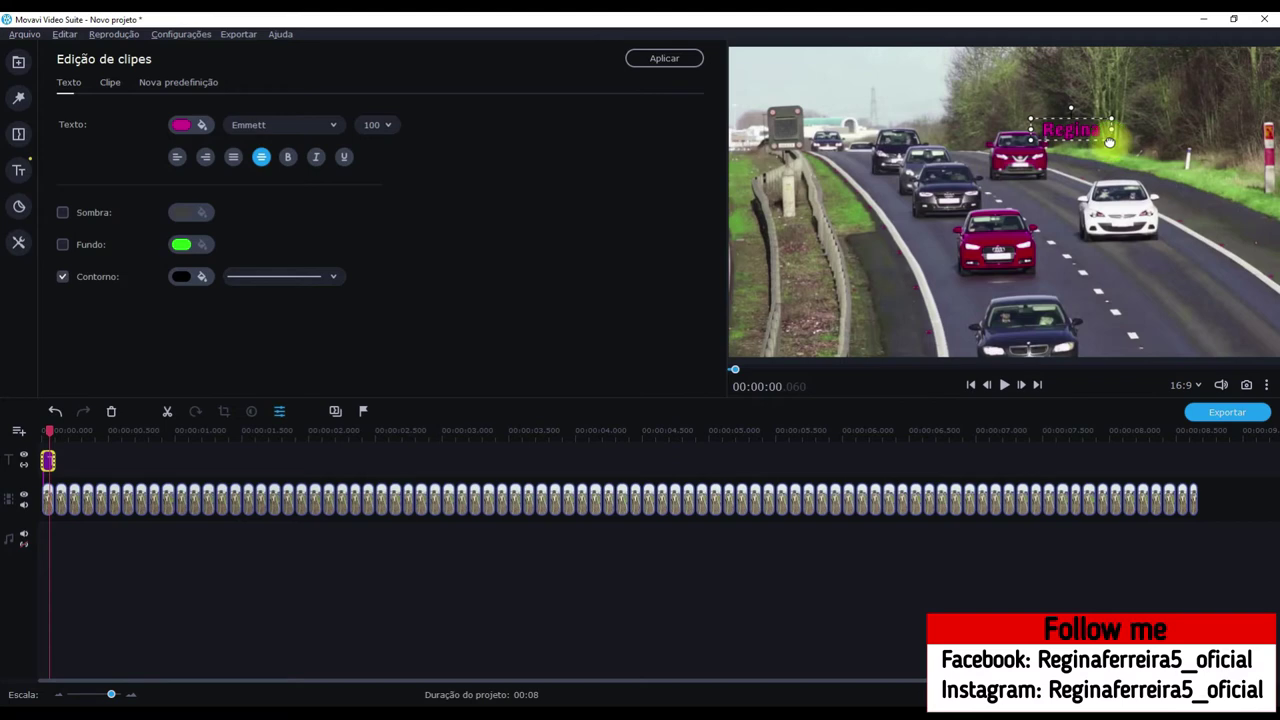
click(664, 58)
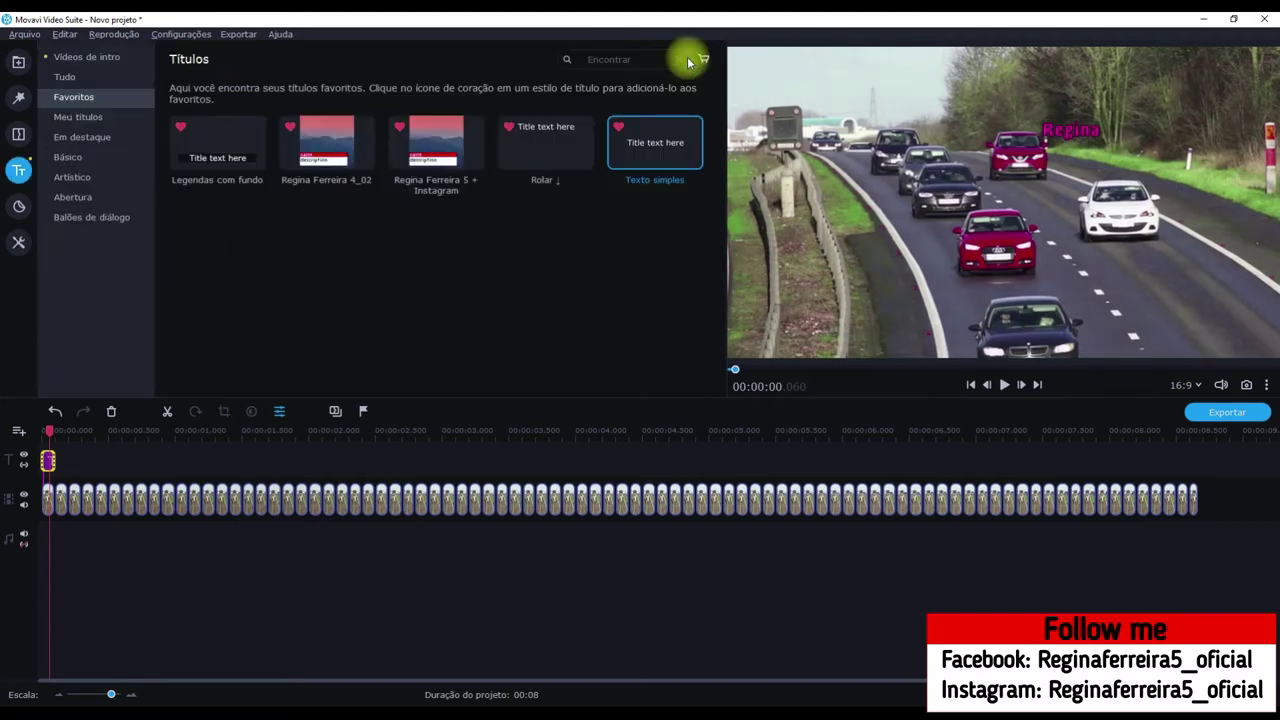
Copy the edited title clip and paste two copies after it on the title track, at about 0.15 and 0.3 seconds
click(49, 462)
right_click(49, 462)
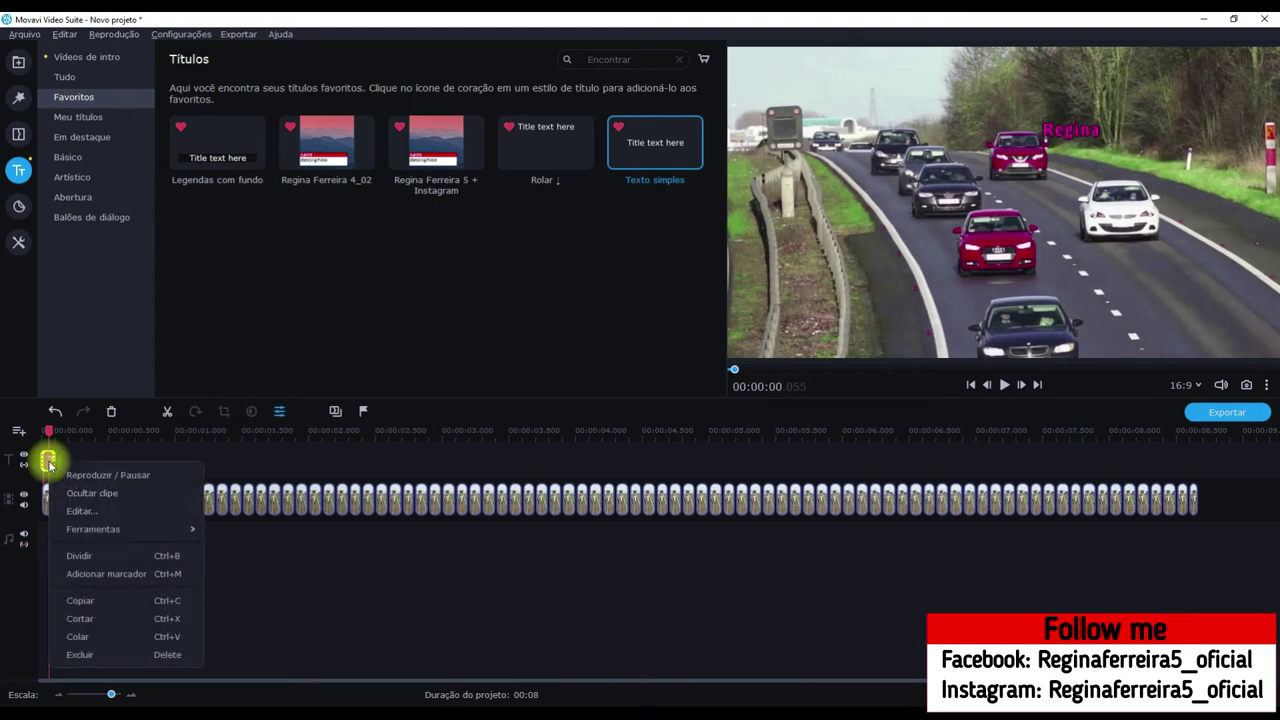
click(71, 600)
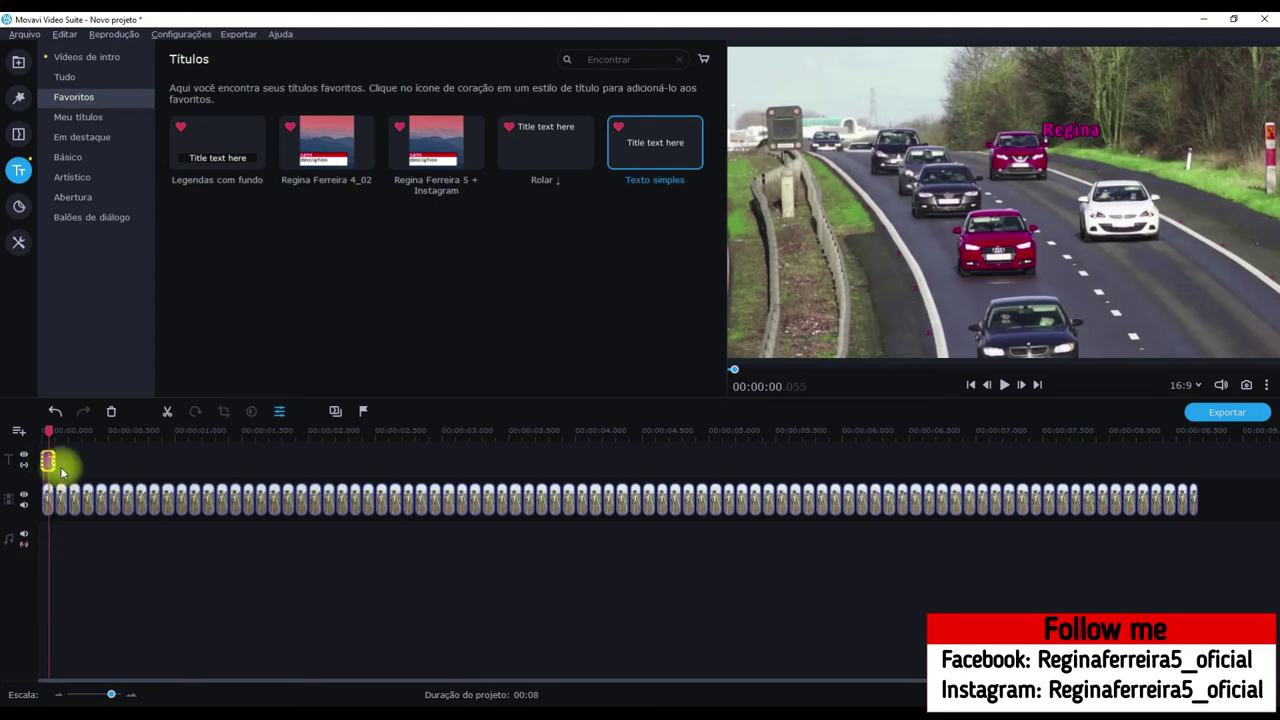
drag(48, 430, 58, 430)
right_click(80, 463)
click(104, 519)
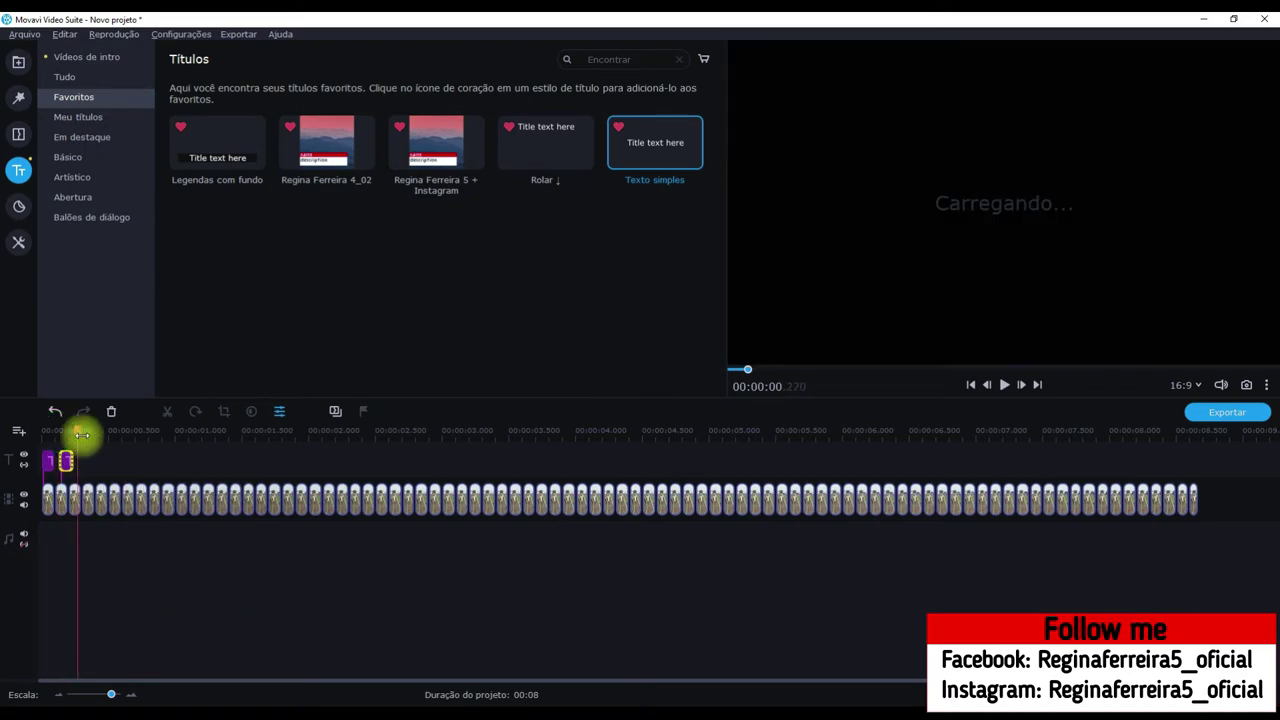
right_click(98, 465)
click(120, 518)
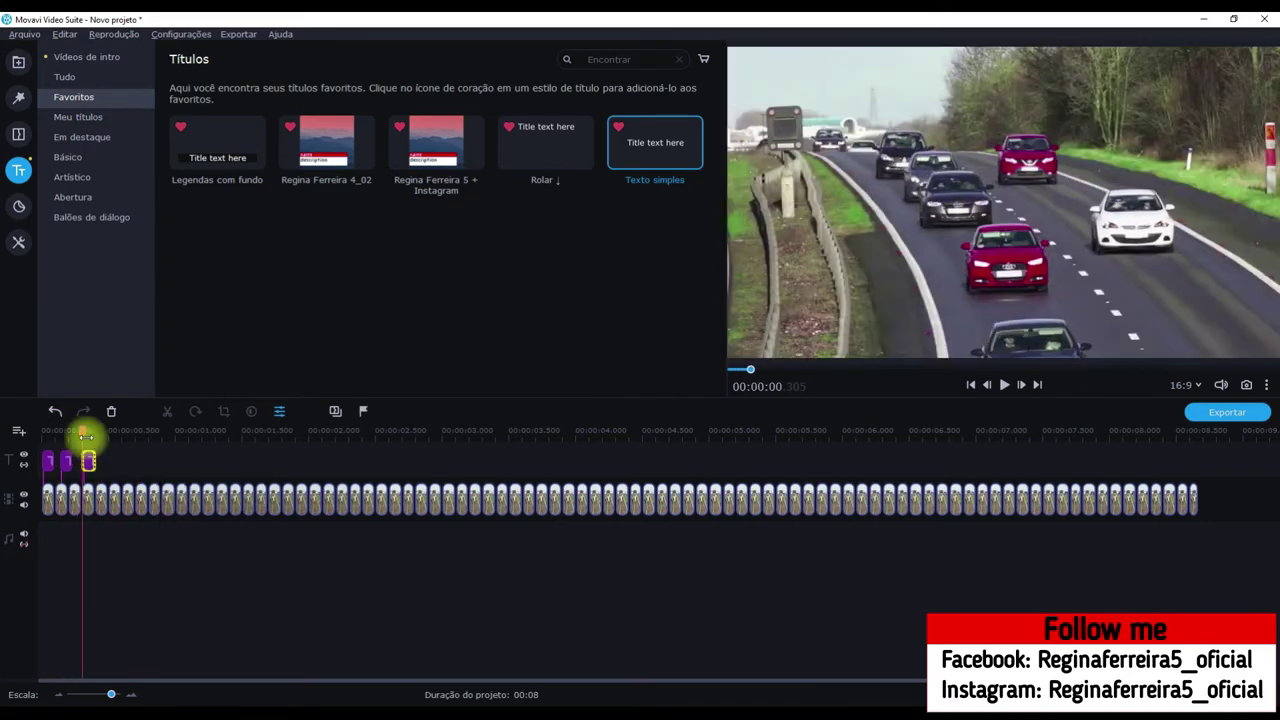
Paste six more copies of the title at intervals along the title track, up to about 1.5 seconds
right_click(130, 459)
click(134, 514)
click(116, 430)
right_click(145, 460)
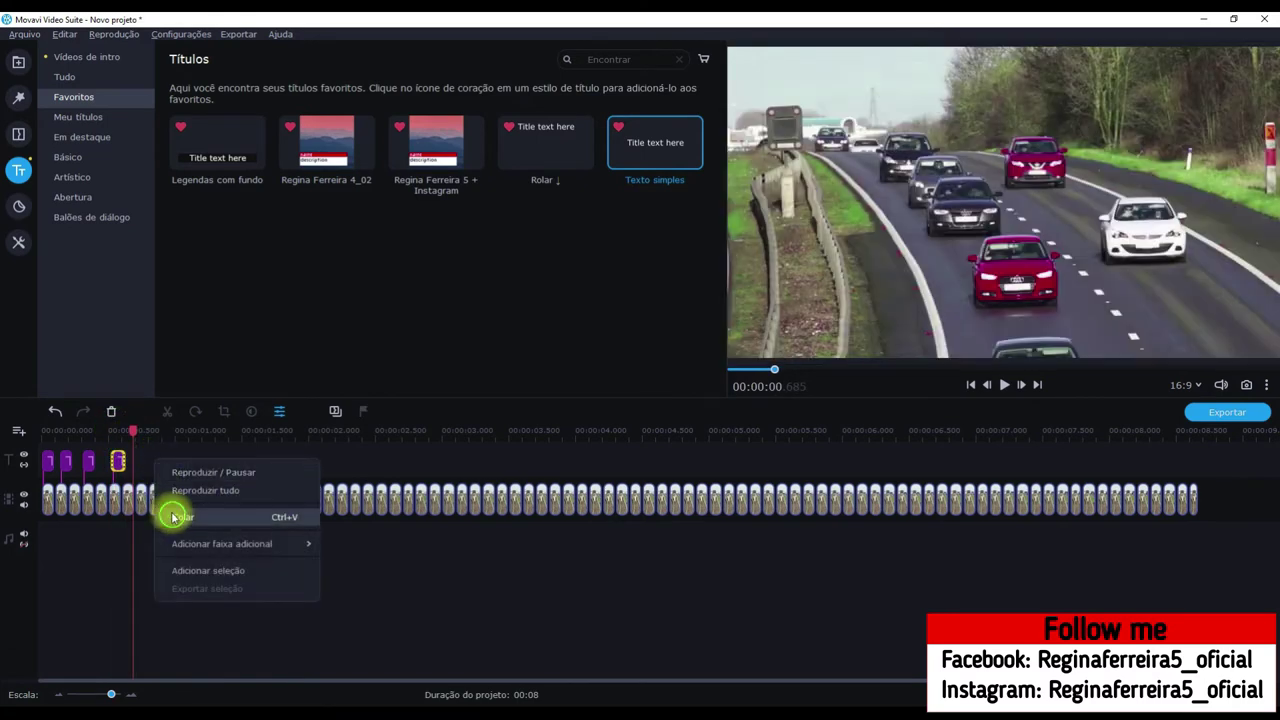
click(171, 514)
click(135, 430)
click(157, 430)
right_click(162, 461)
click(176, 514)
drag(158, 430, 190, 430)
right_click(198, 460)
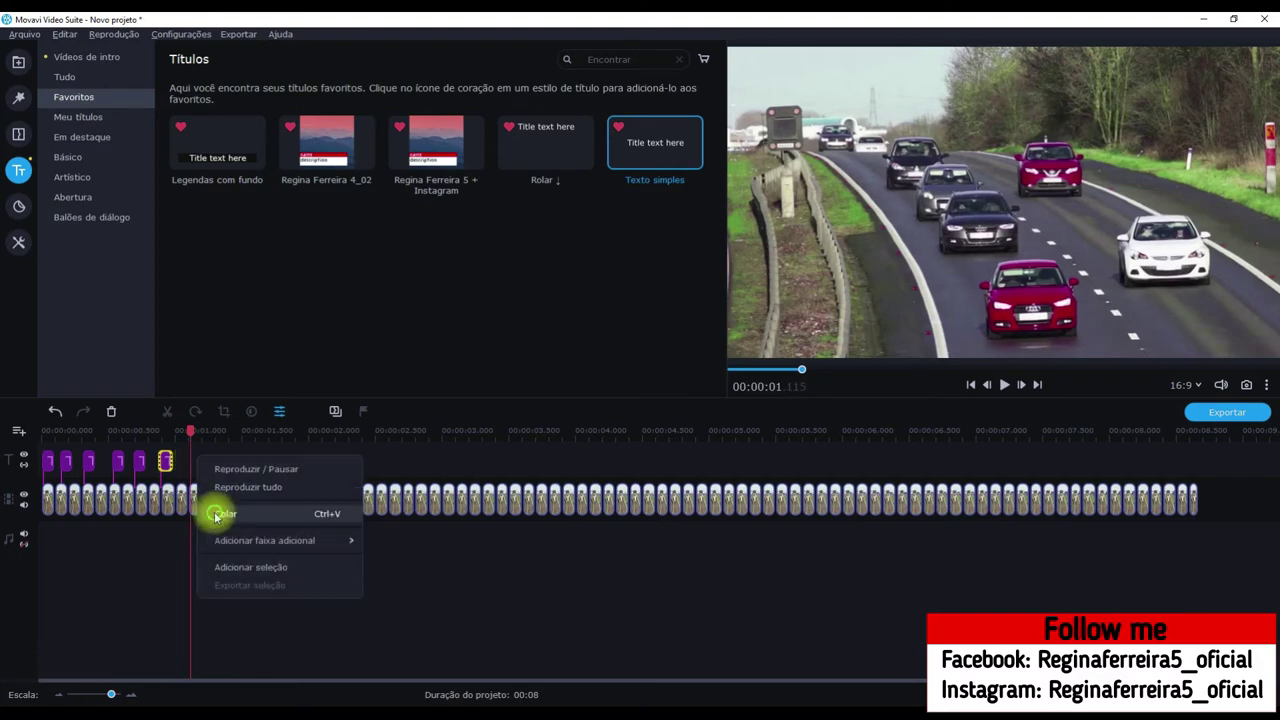
click(214, 514)
Move the pasted titles together edge to edge so each one sits above one of the first nine video pieces
click(49, 432)
click(67, 463)
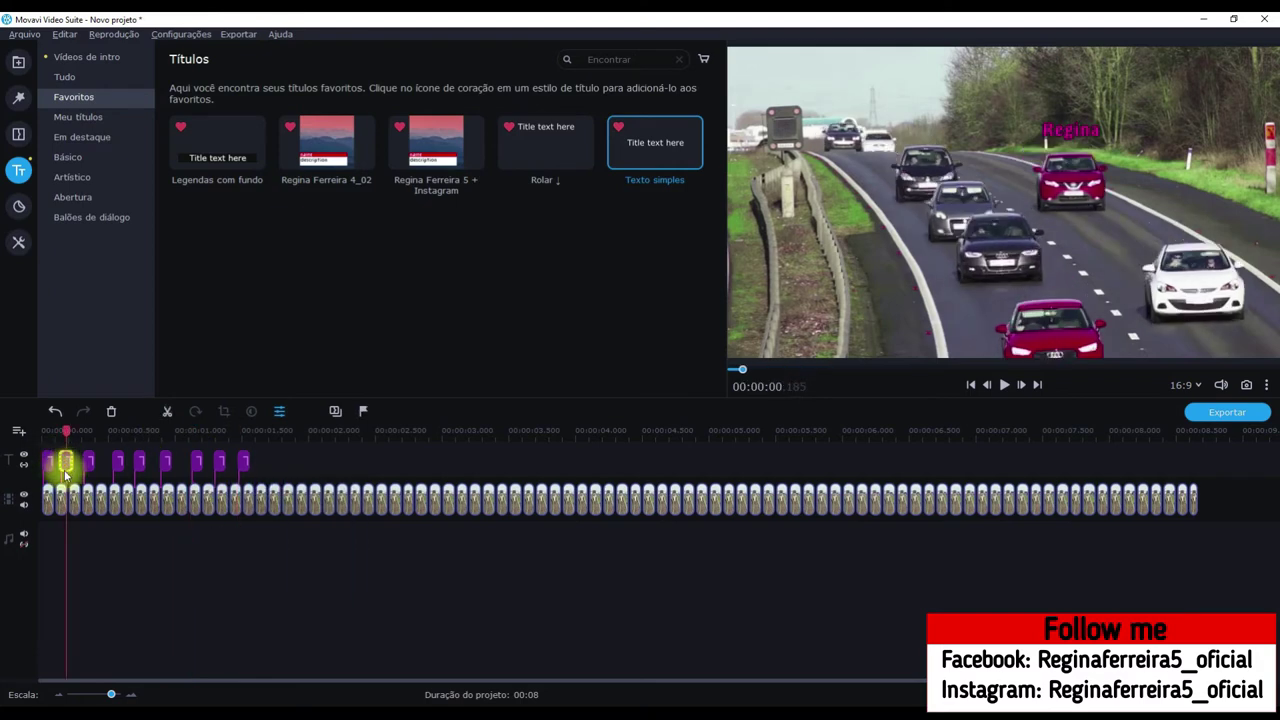
click(87, 463)
drag(82, 469, 115, 463)
click(100, 463)
drag(197, 463, 141, 463)
drag(243, 463, 154, 463)
Select all nine titles above the first video pieces and copy them as a group
click(49, 462)
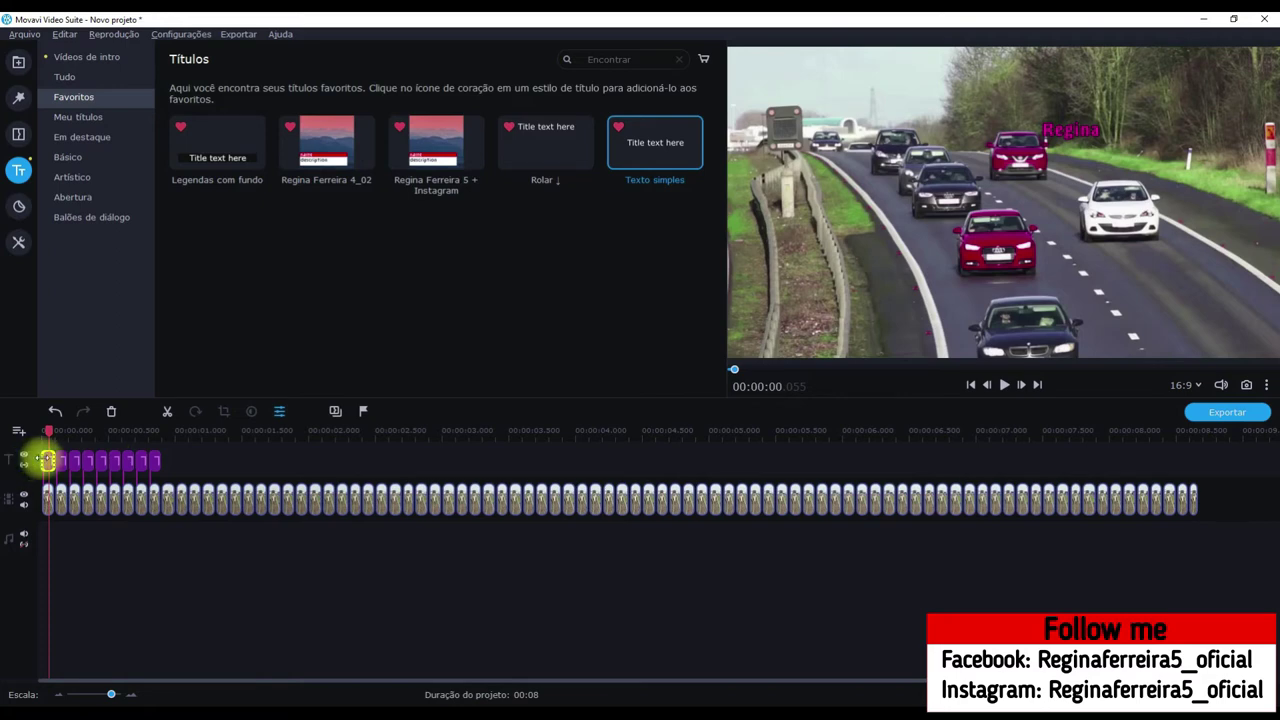
key(ctrl)
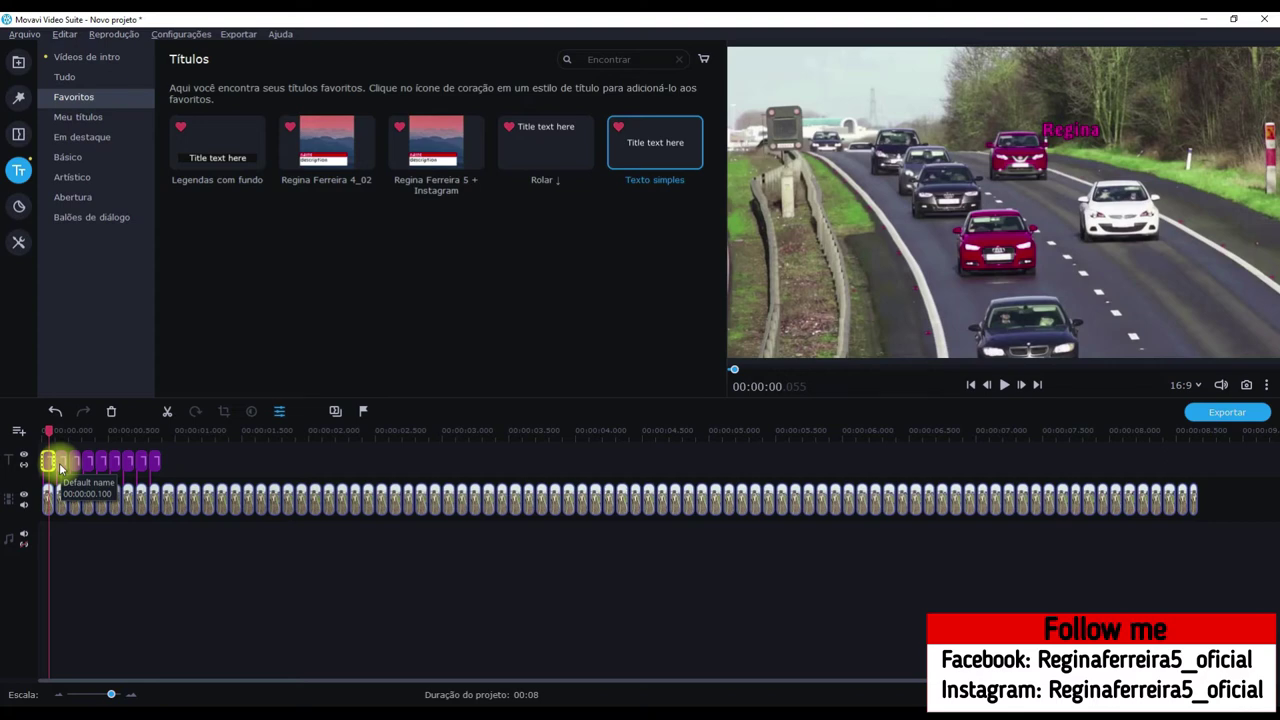
ctrl+click(60, 466)
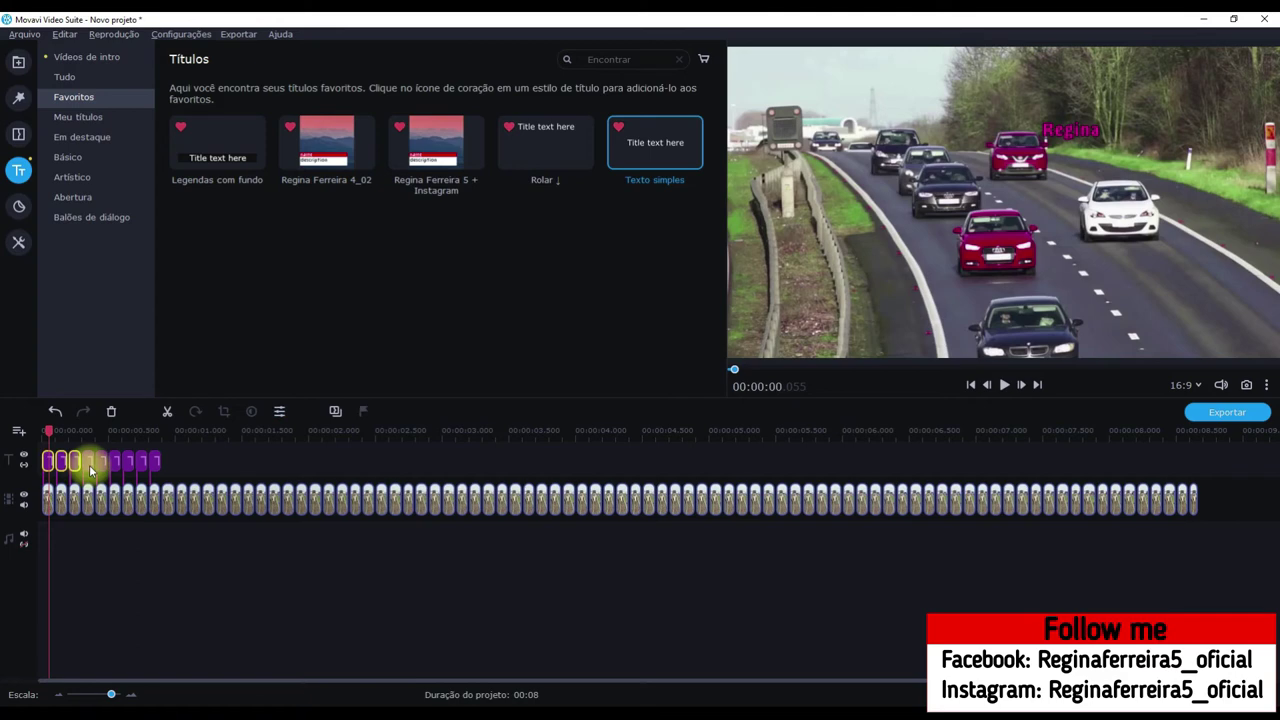
ctrl+click(101, 462)
ctrl+click(115, 462)
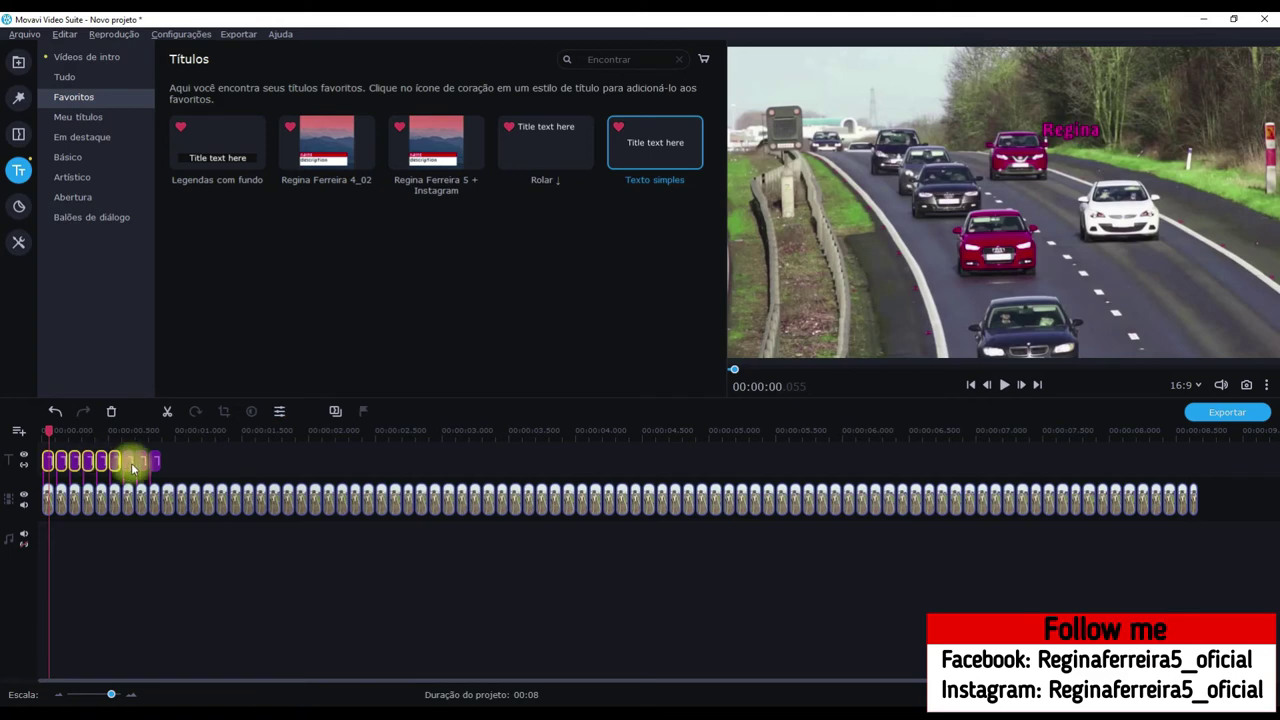
ctrl+click(142, 462)
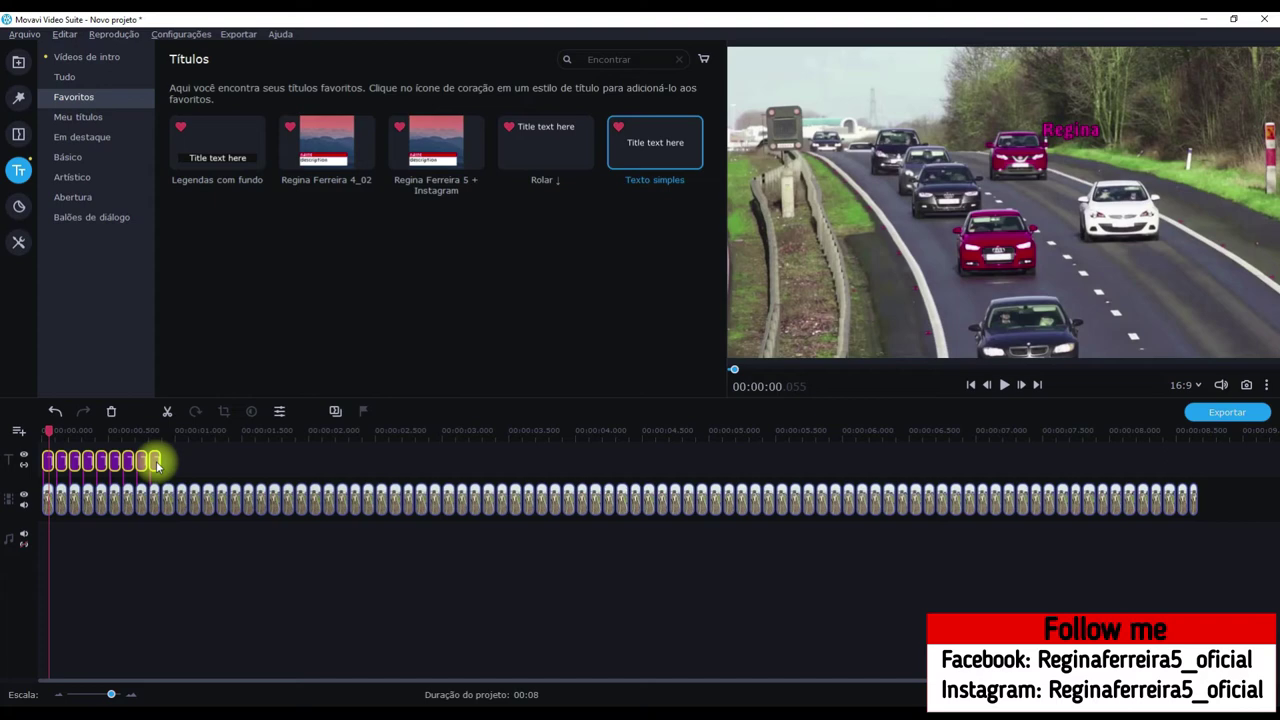
right_click(153, 460)
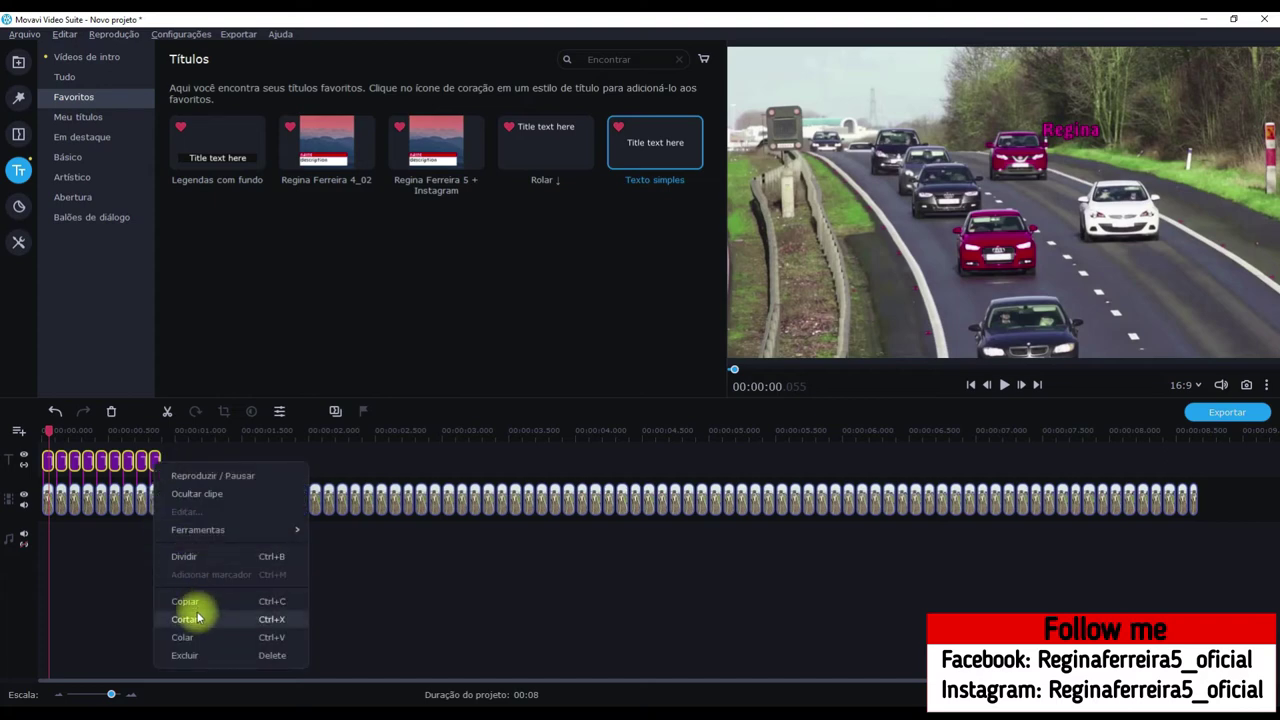
click(190, 601)
Paste the group of nine titles on the title track at about 0.9, 1.9 and 3.1 seconds
drag(49, 430, 96, 430)
click(166, 431)
right_click(216, 455)
click(230, 505)
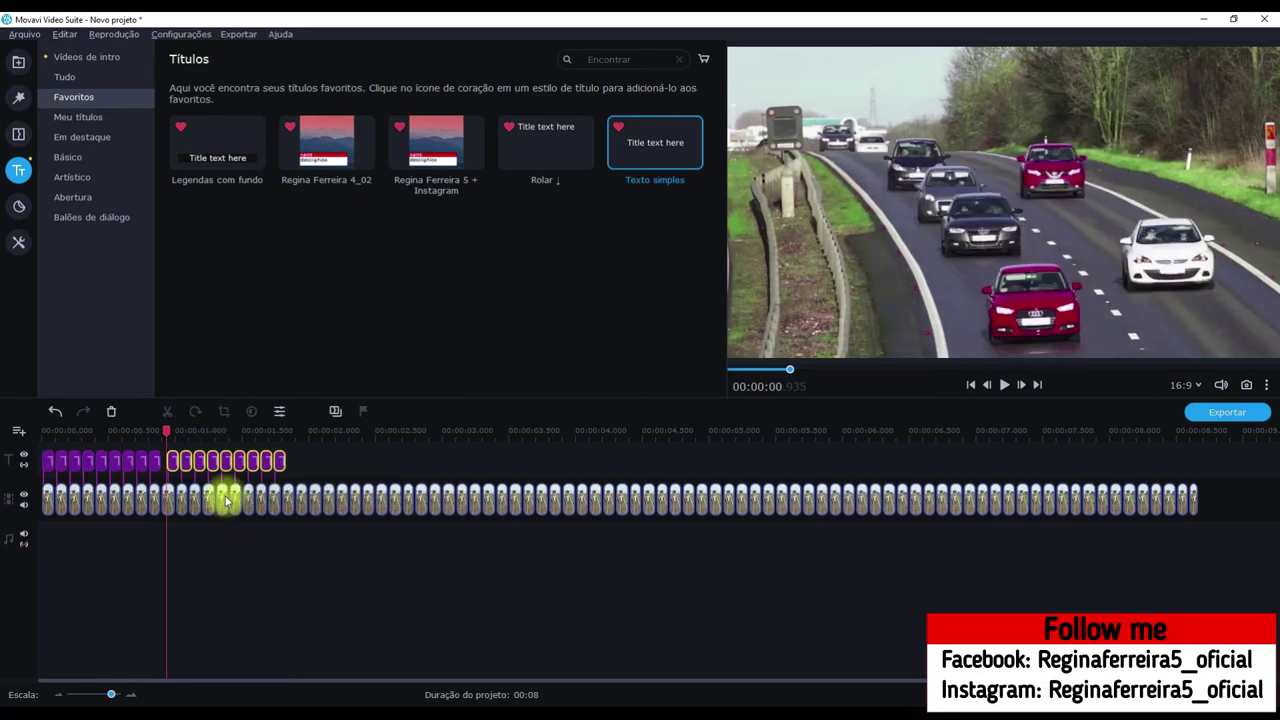
drag(168, 431, 300, 432)
right_click(317, 469)
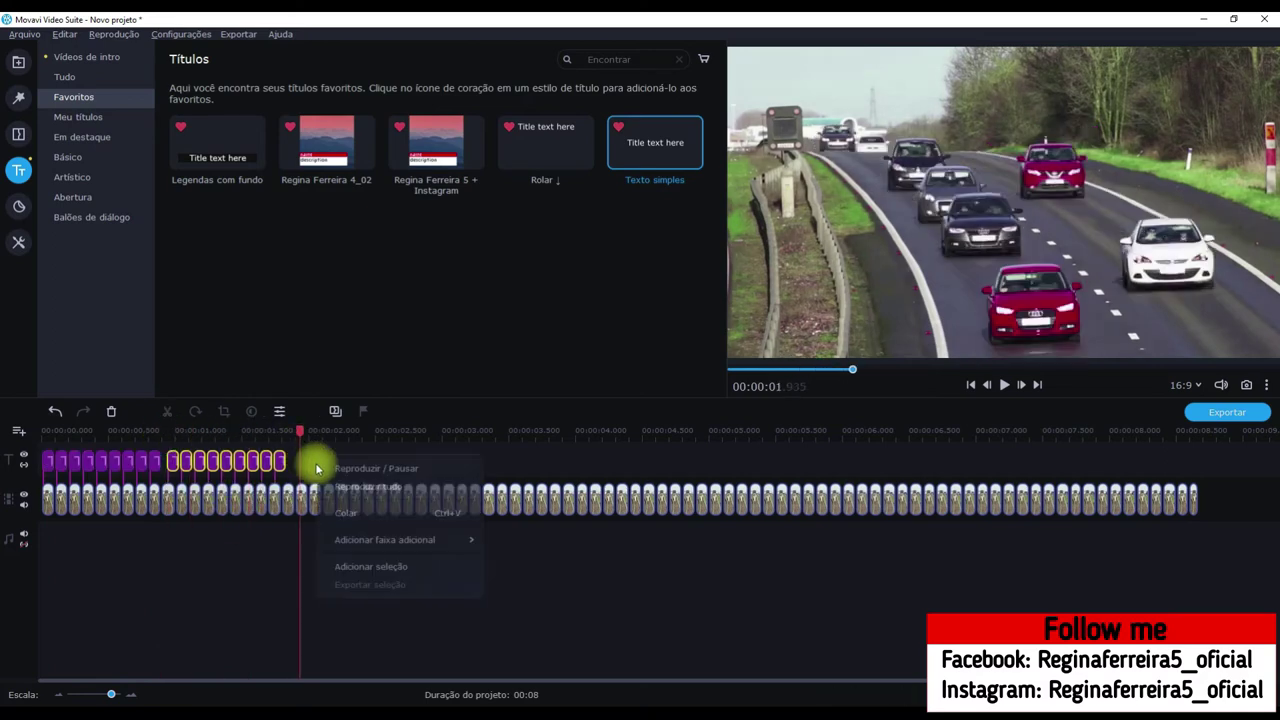
click(342, 512)
drag(299, 432, 450, 440)
right_click(464, 460)
click(492, 515)
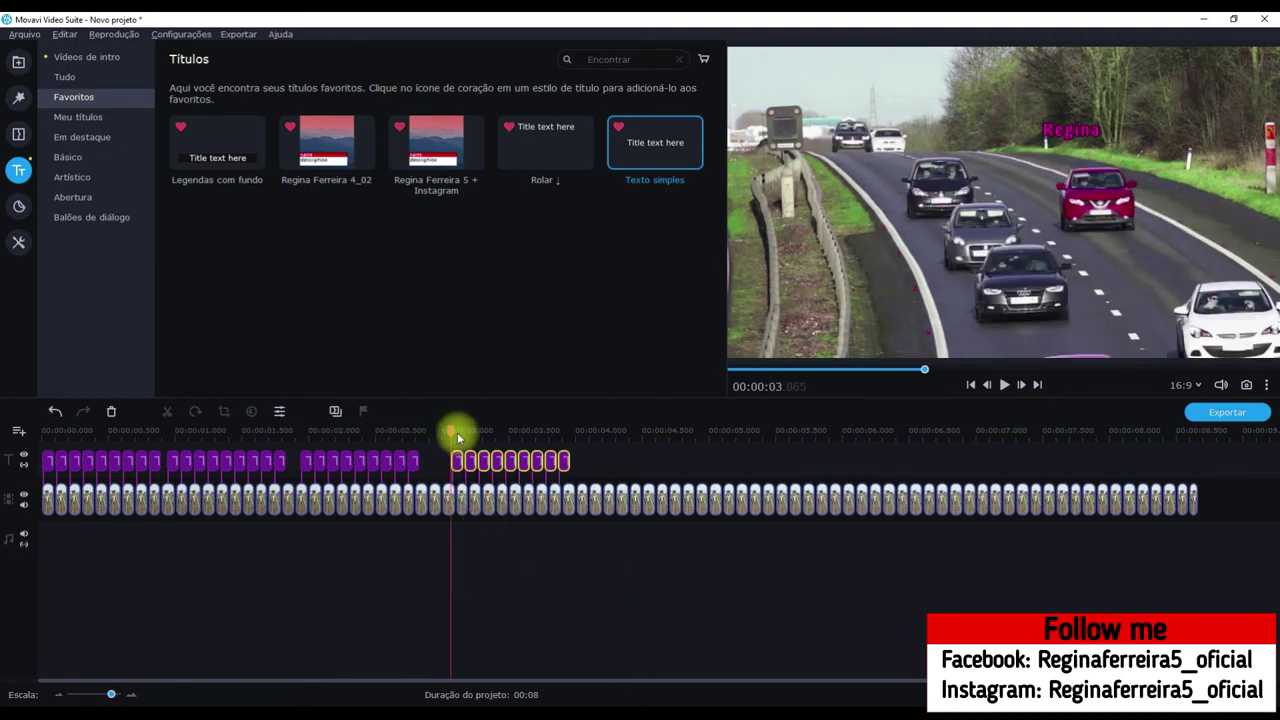
Paste four more groups of nine titles at about 4.3, 5.3, 6.3 and 7.4 seconds, up to near the video's end
click(611, 452)
right_click(615, 455)
click(643, 510)
click(746, 452)
right_click(761, 458)
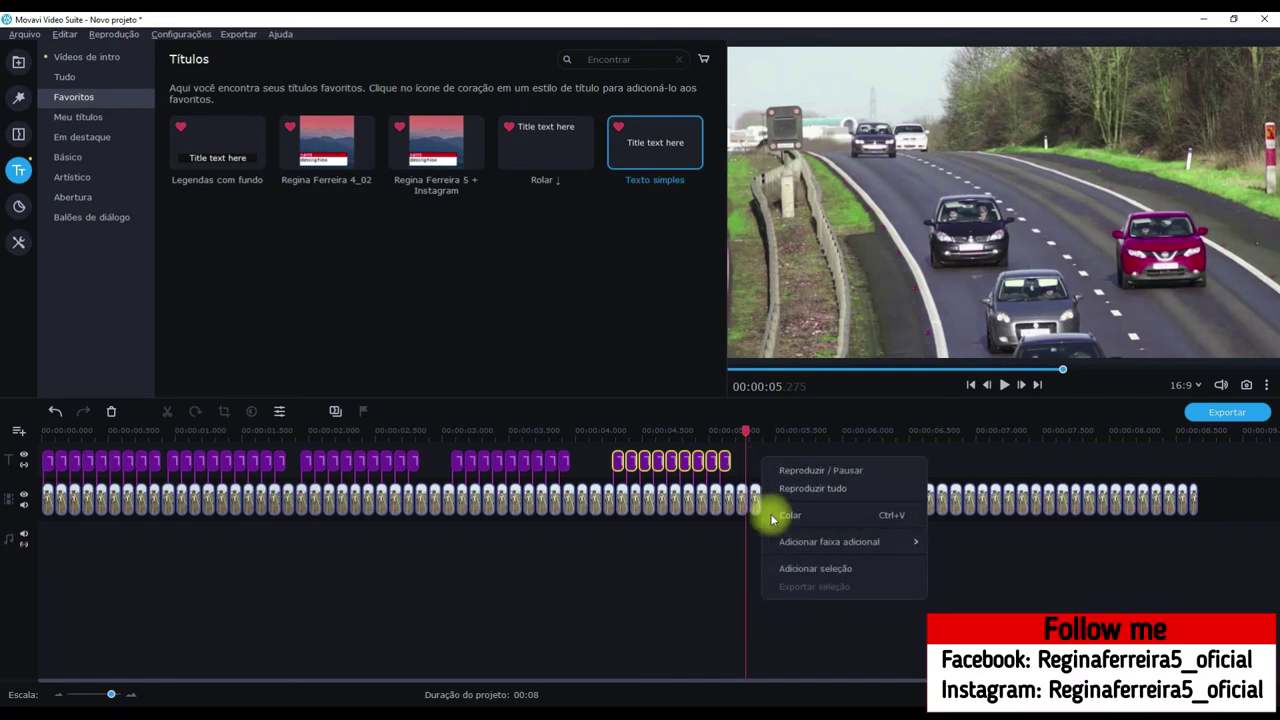
click(772, 516)
key(ctrl+v)
key(ctrl+v)
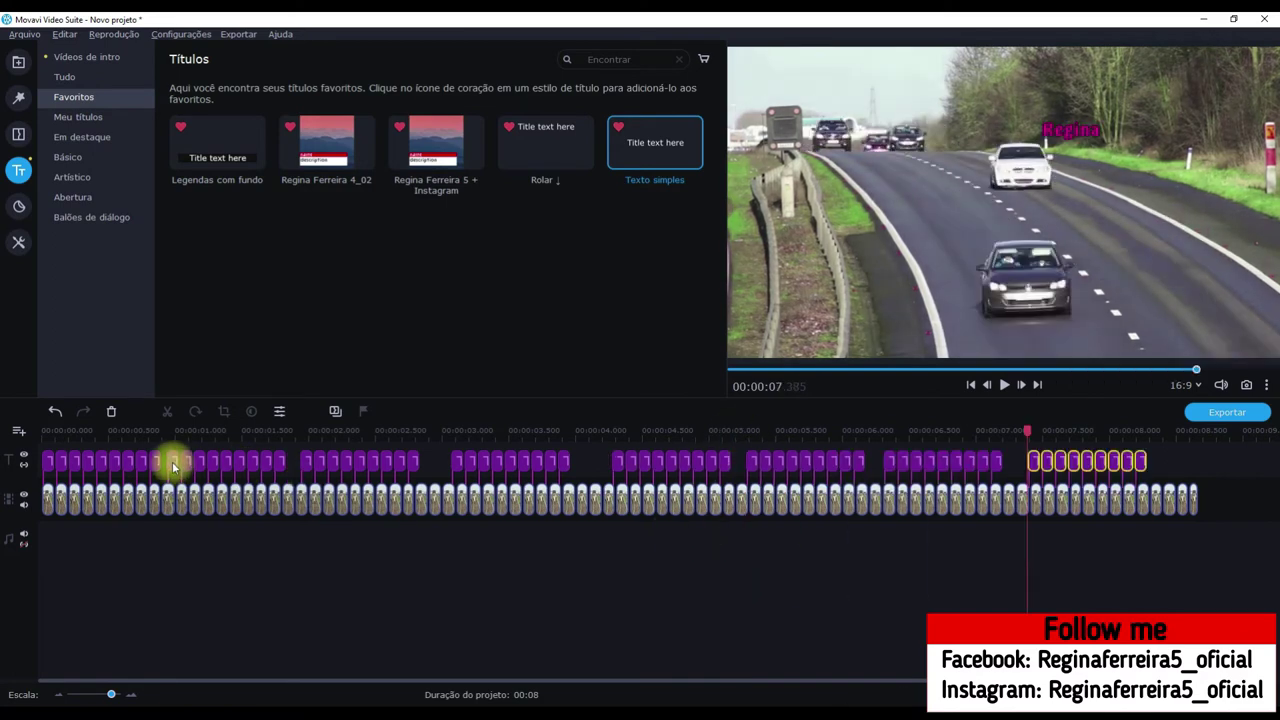
click(170, 466)
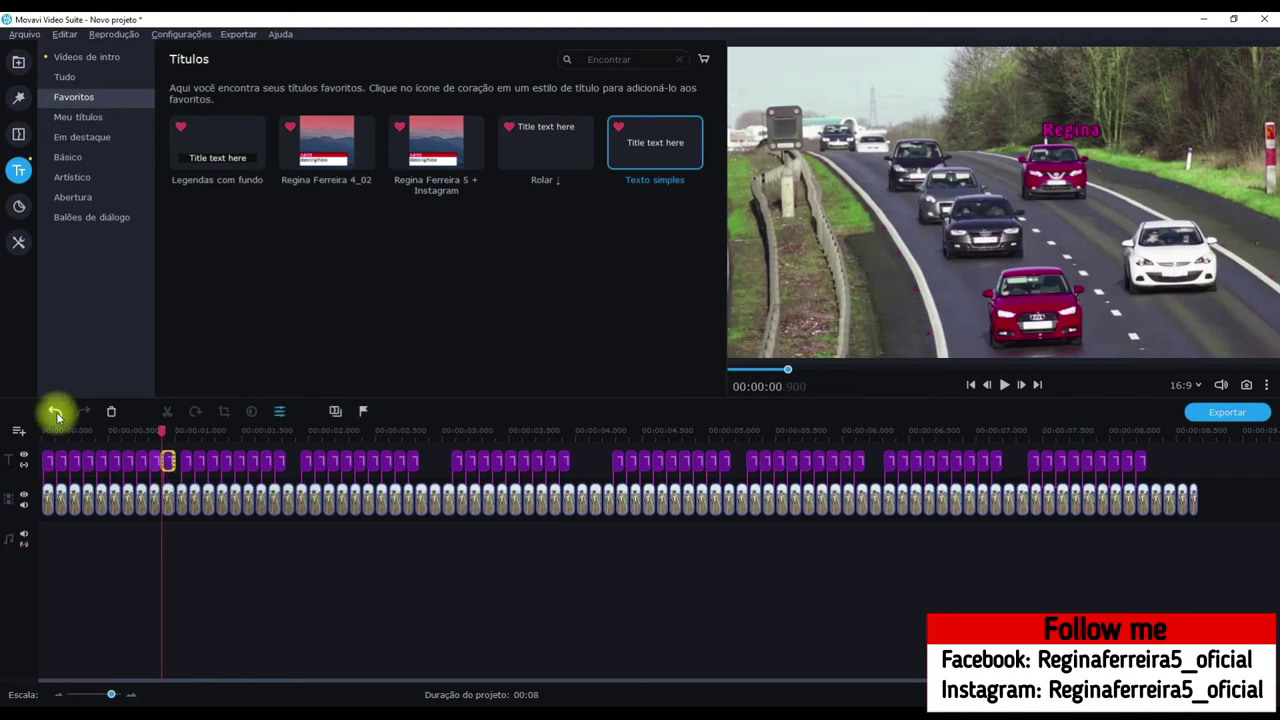
click(170, 460)
drag(173, 462, 176, 466)
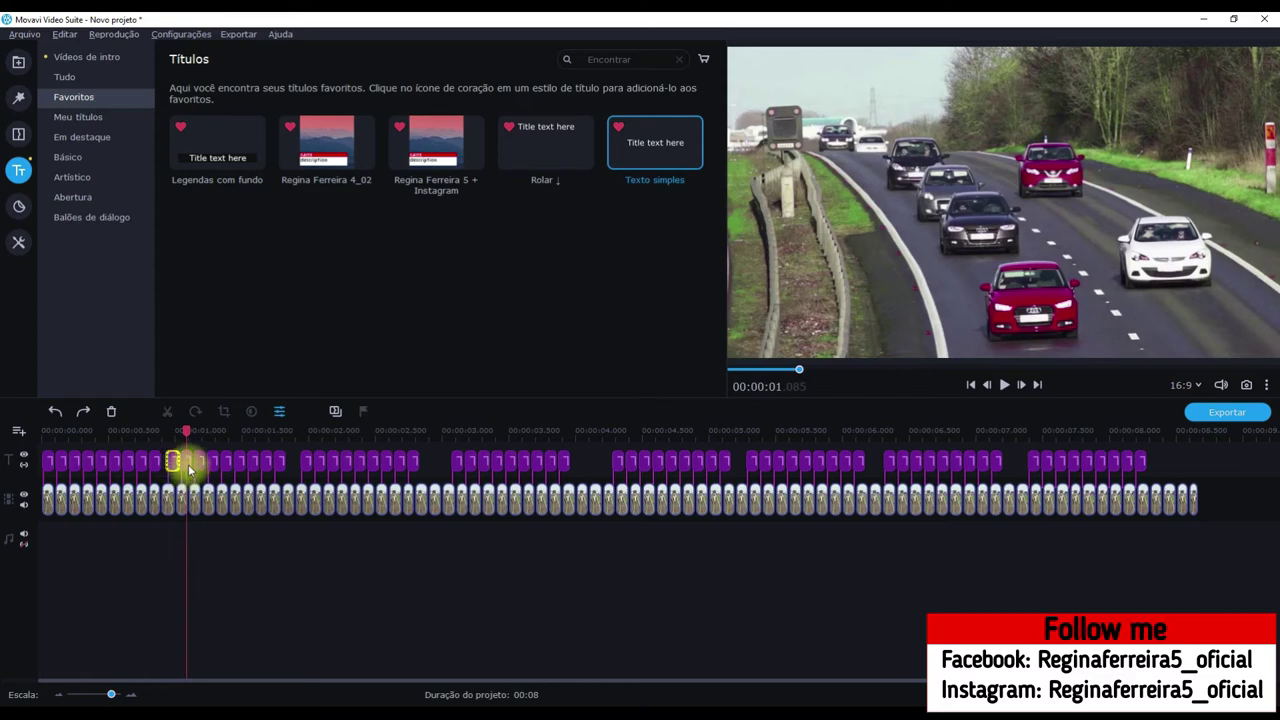
Select all nine titles of the second group and move them directly against the end of the first group
ctrl+click(186, 462)
ctrl+click(199, 462)
ctrl+click(212, 462)
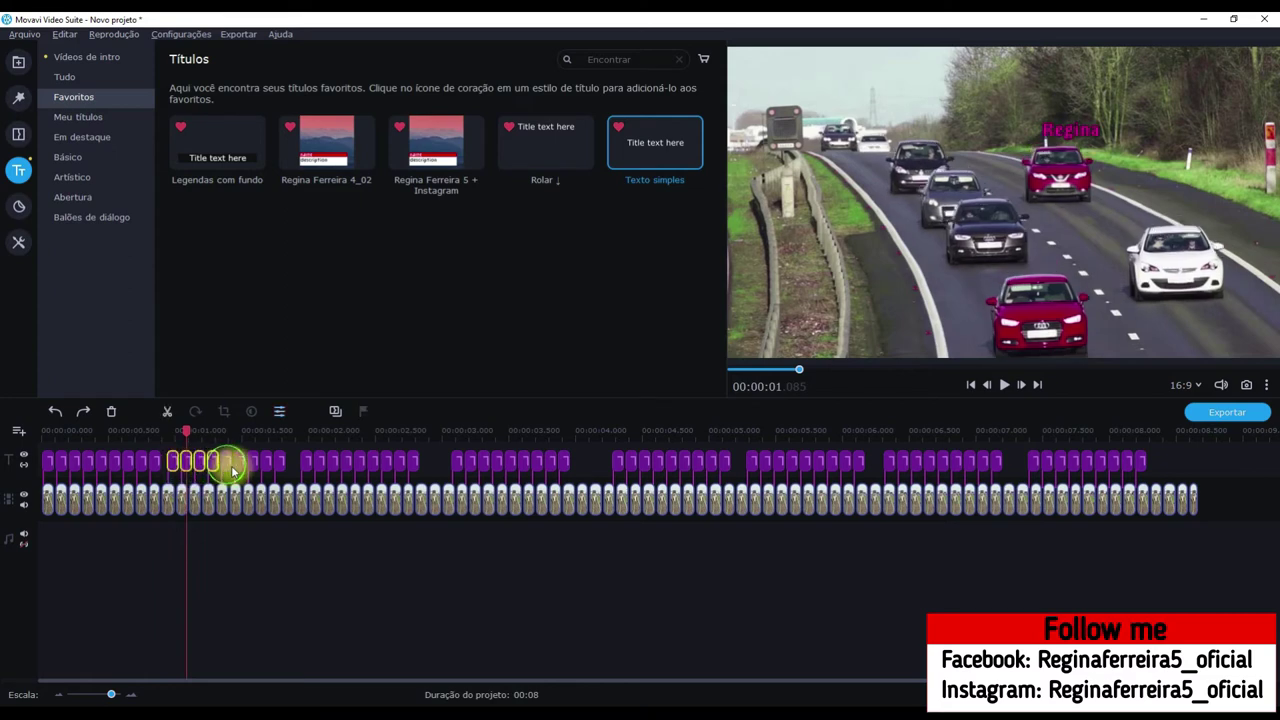
ctrl+click(257, 463)
ctrl+click(266, 463)
ctrl+click(279, 463)
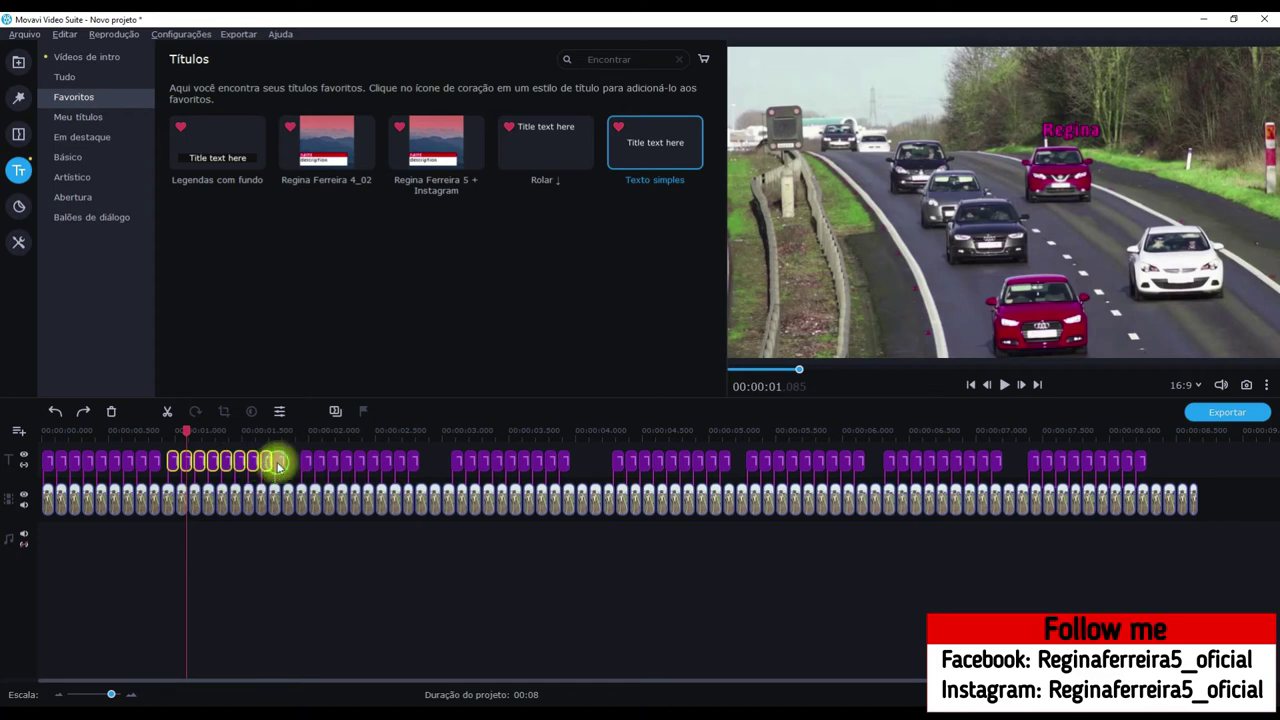
drag(172, 470, 167, 469)
Select all nine titles of the third group and move them directly against the end of the second group
click(308, 462)
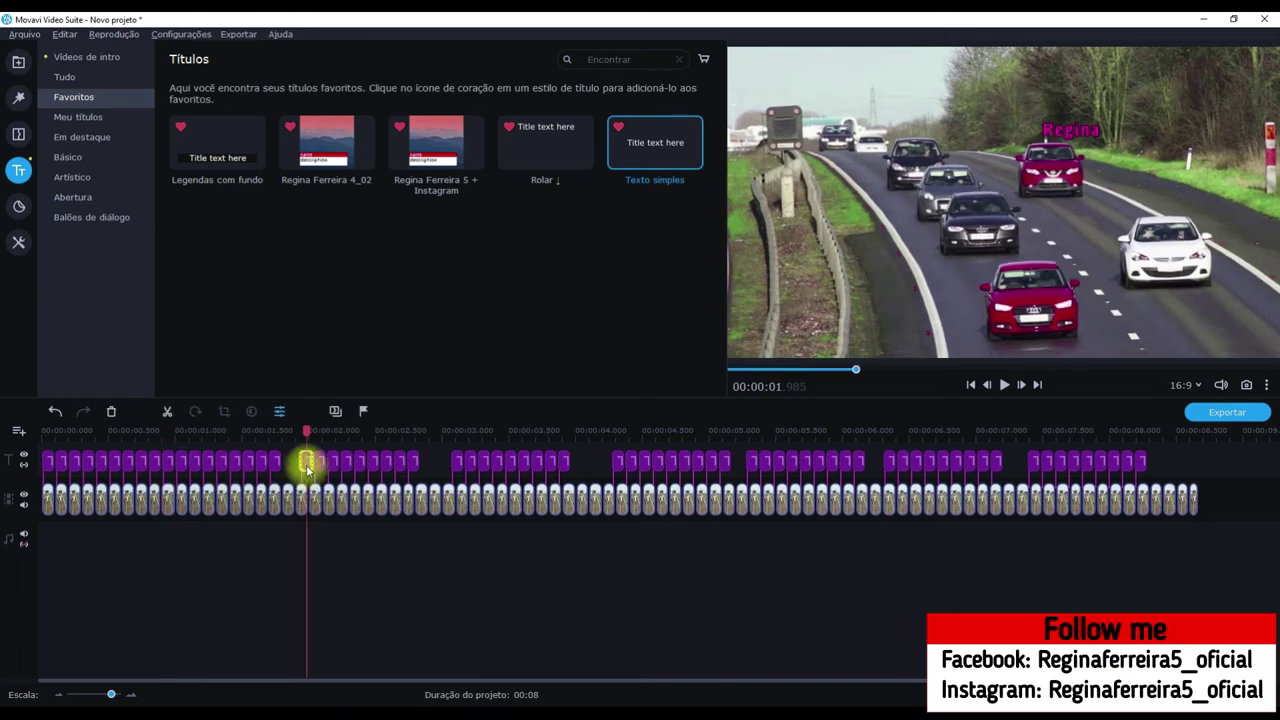
ctrl+click(320, 462)
ctrl+click(330, 462)
ctrl+click(346, 462)
ctrl+click(359, 462)
ctrl+click(373, 464)
ctrl+click(387, 462)
ctrl+click(400, 462)
ctrl+click(413, 462)
drag(326, 466, 289, 471)
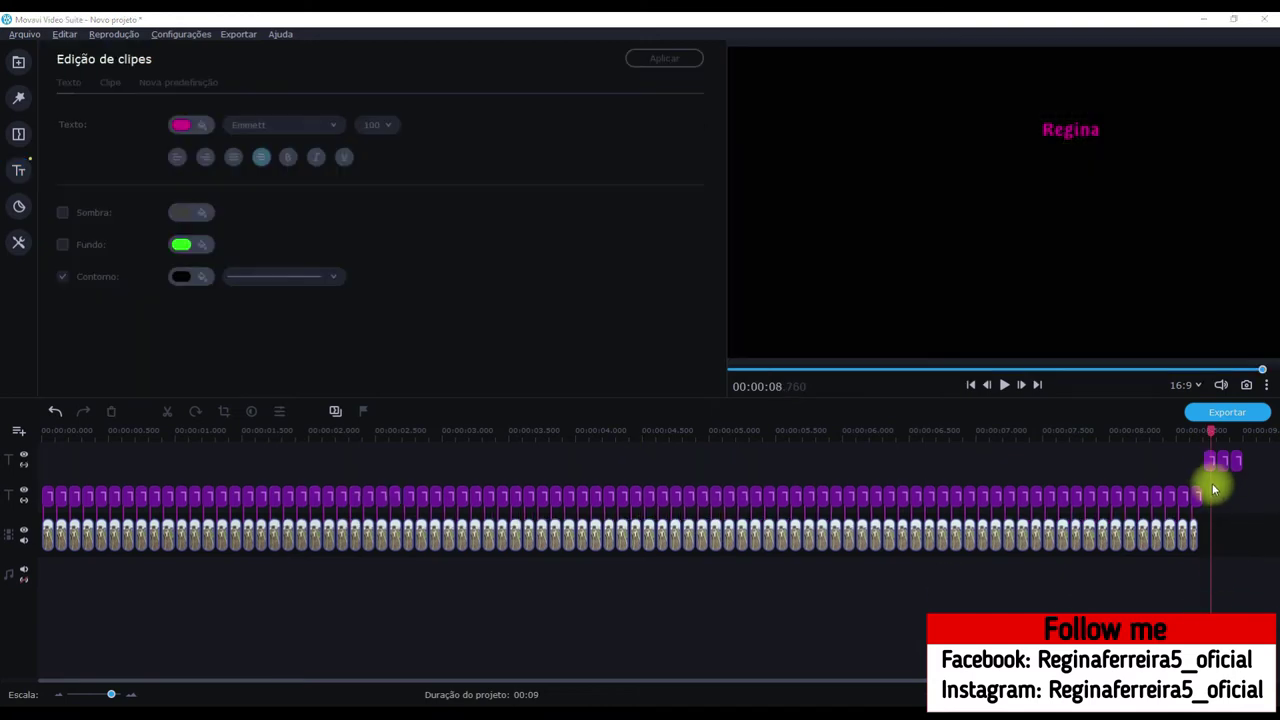
Remove the surplus titles past the video's end, trim the last title to the video's end, and return the playhead to the start
click(1207, 462)
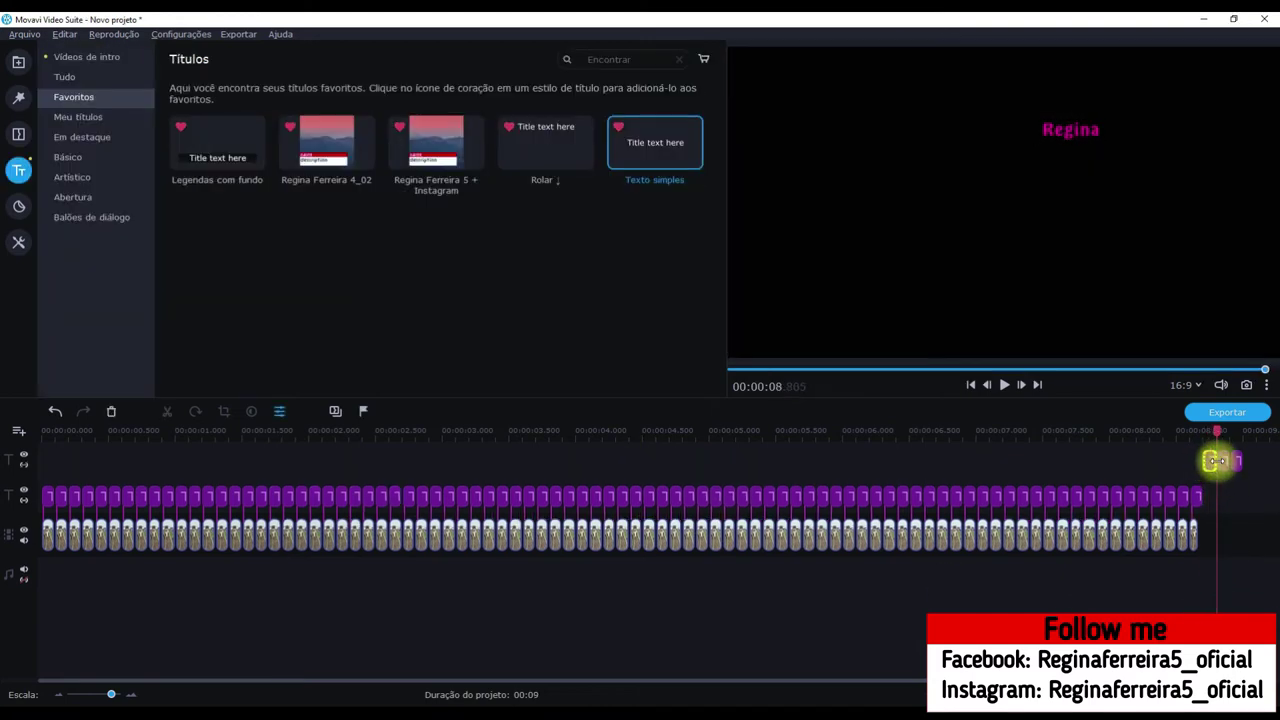
drag(1218, 467, 1229, 463)
click(45, 432)
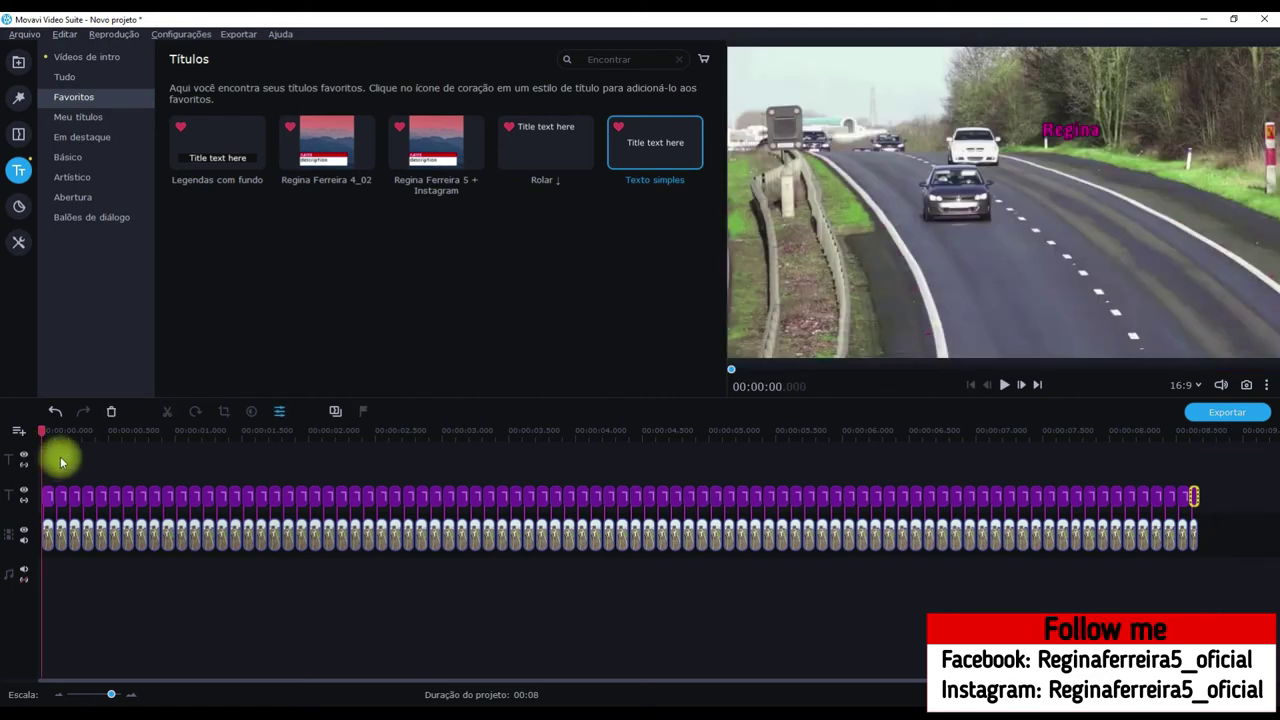
Check the first title's position, move the second title slightly down toward the distant red car's roof, and apply the edit
double_click(47, 498)
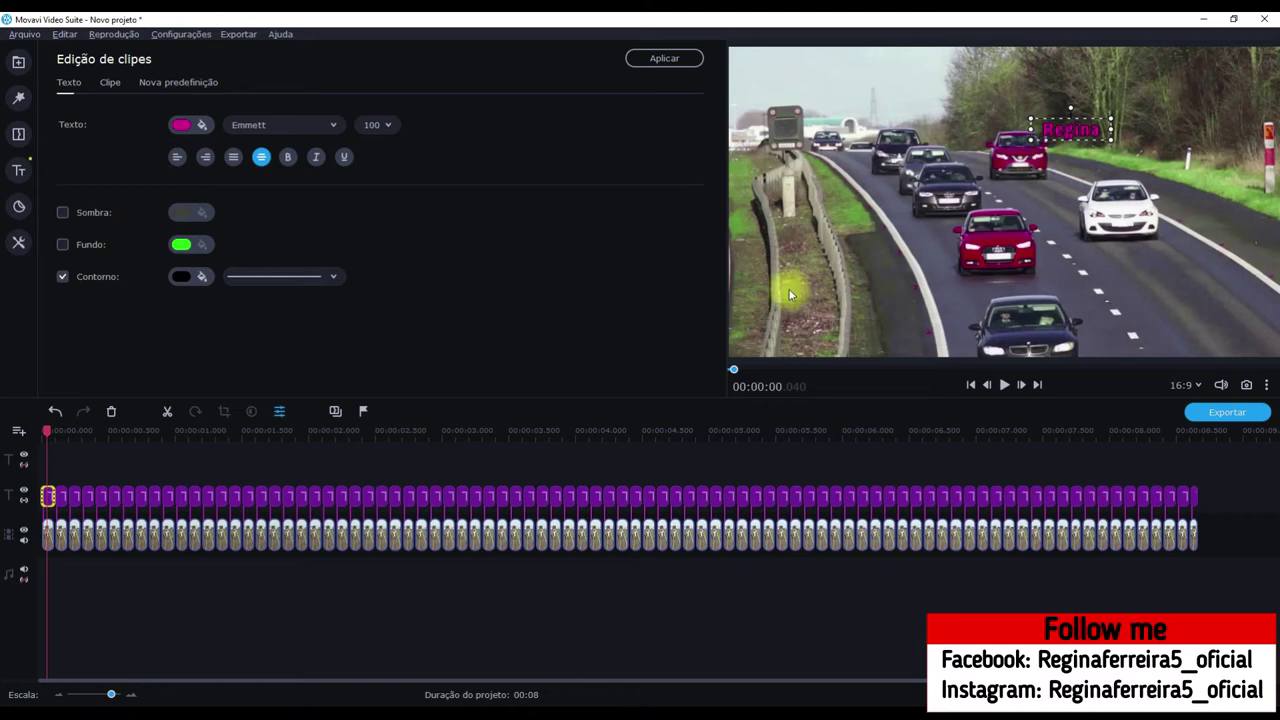
click(61, 496)
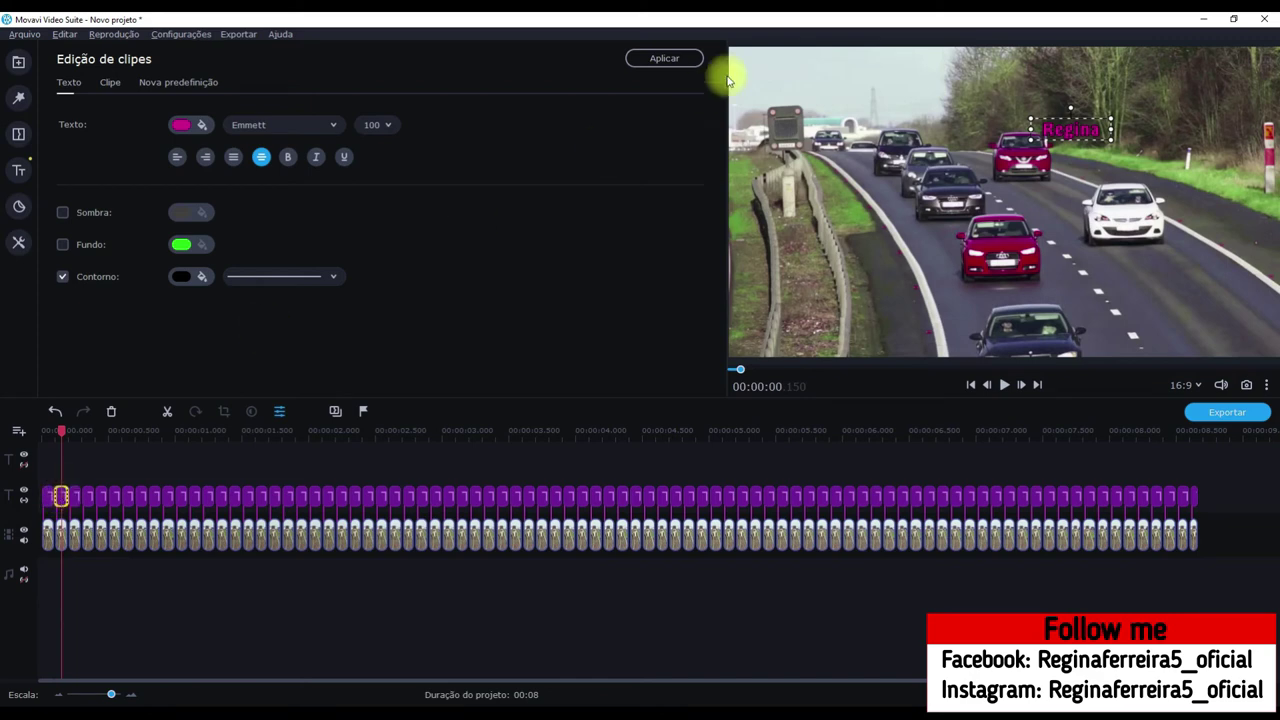
drag(1068, 131, 1075, 137)
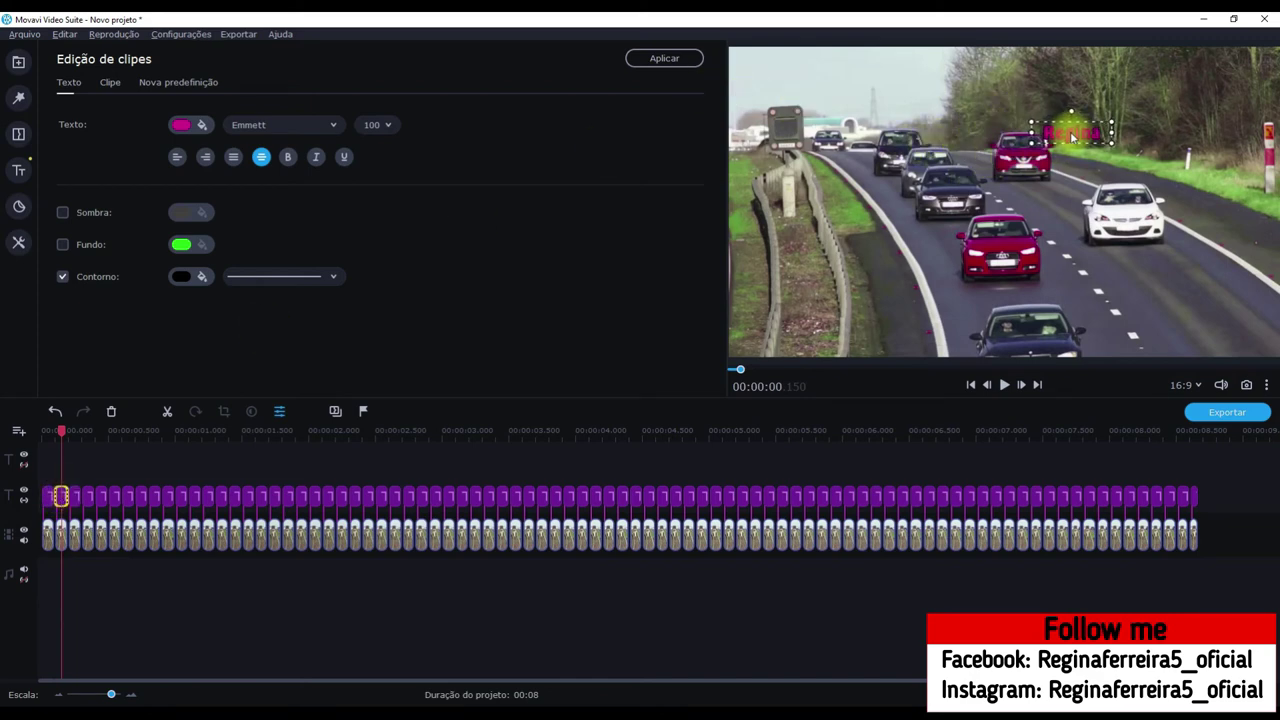
drag(1072, 137, 1073, 137)
click(641, 56)
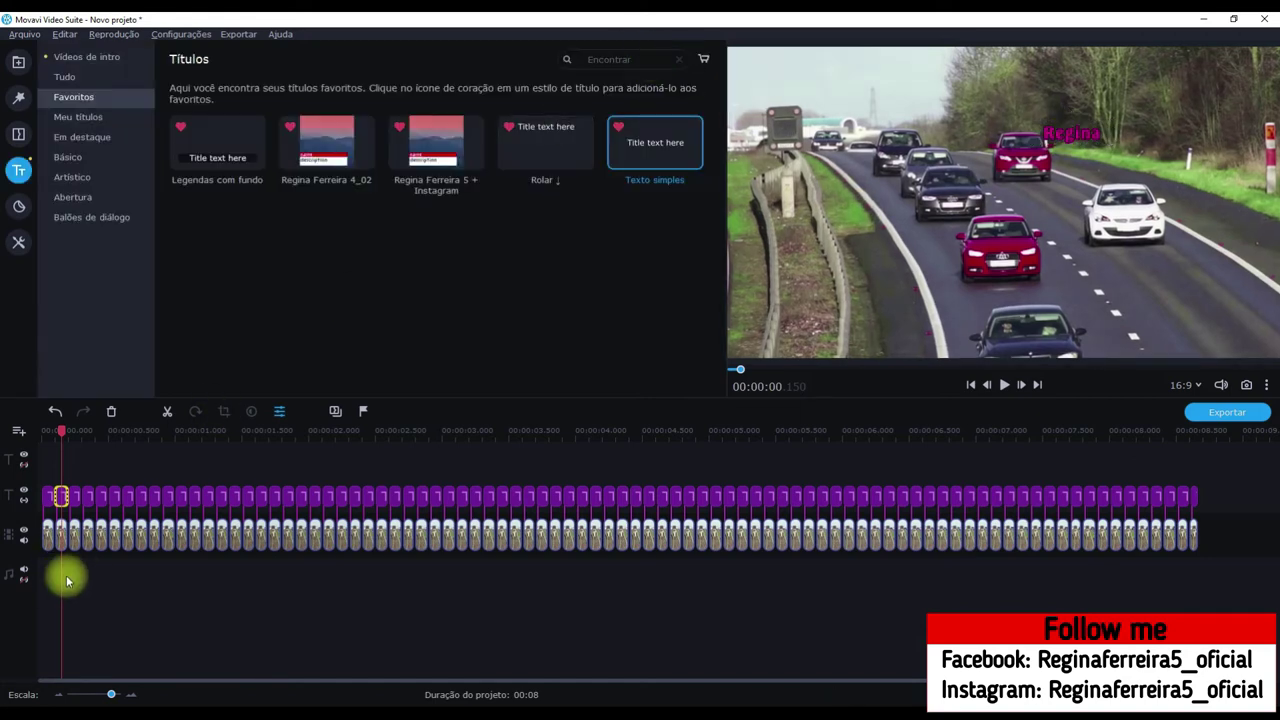
Move the third title slightly down and to the right to follow the distant red car, and apply the edit
click(74, 500)
double_click(74, 497)
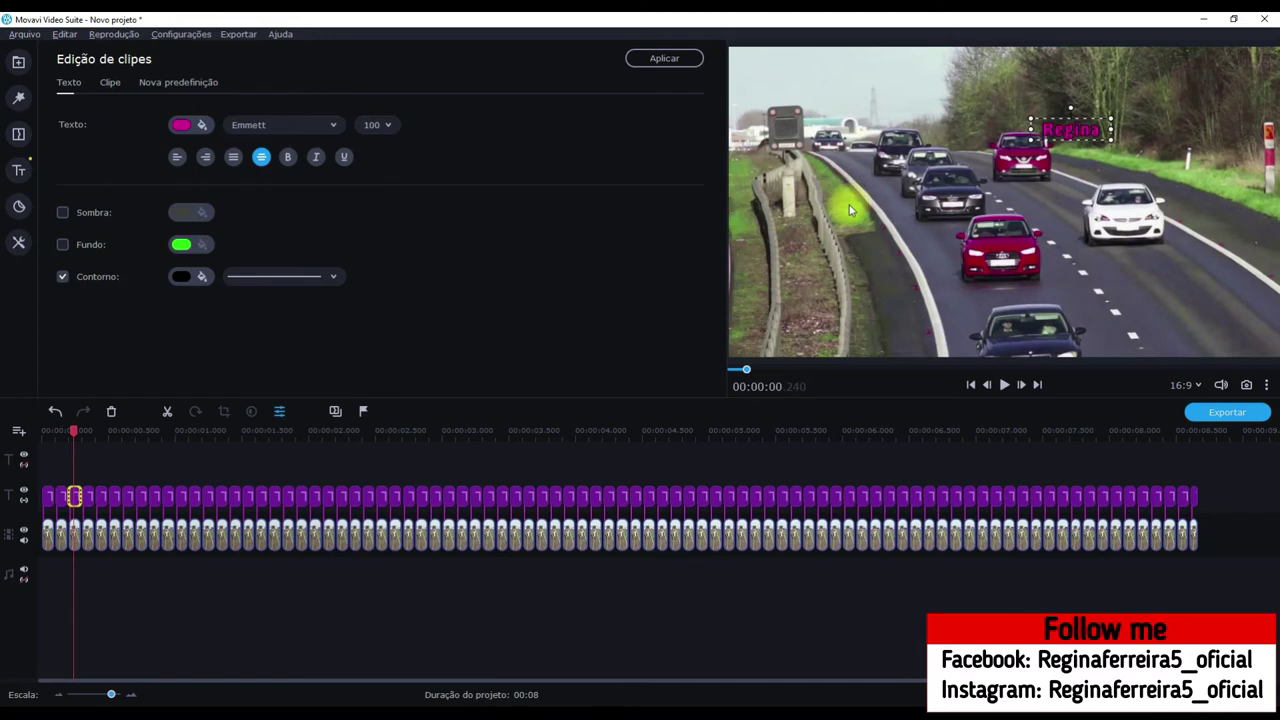
click(1064, 129)
drag(1068, 131, 1071, 132)
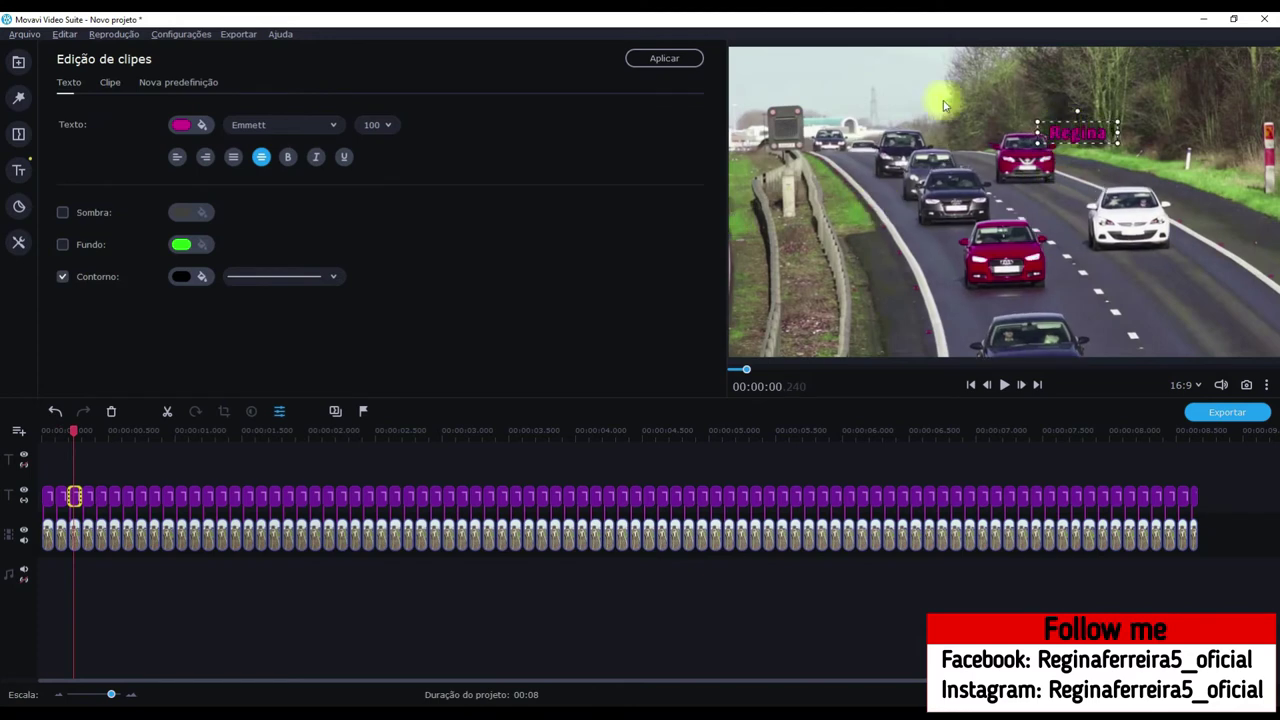
click(665, 58)
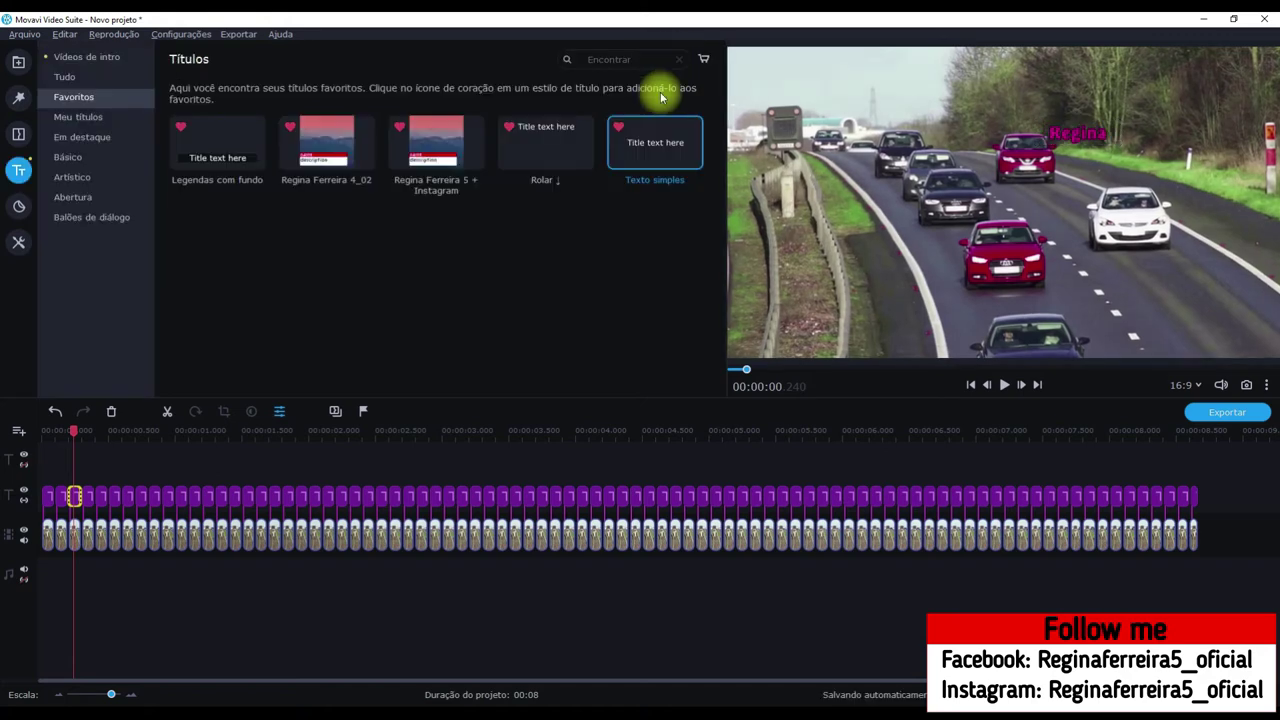
Reposition the fourth and fifth titles beside the distant red car's roof in their frames, applying each edit
double_click(87, 495)
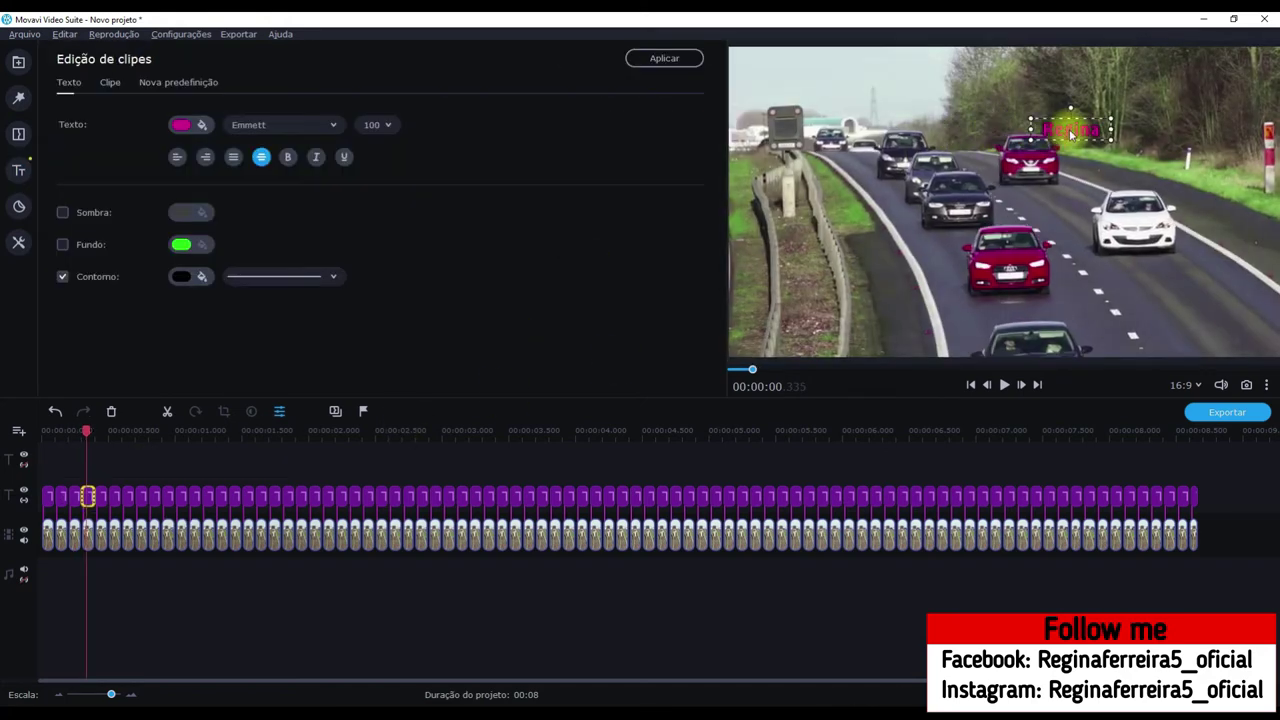
drag(1070, 130, 1082, 139)
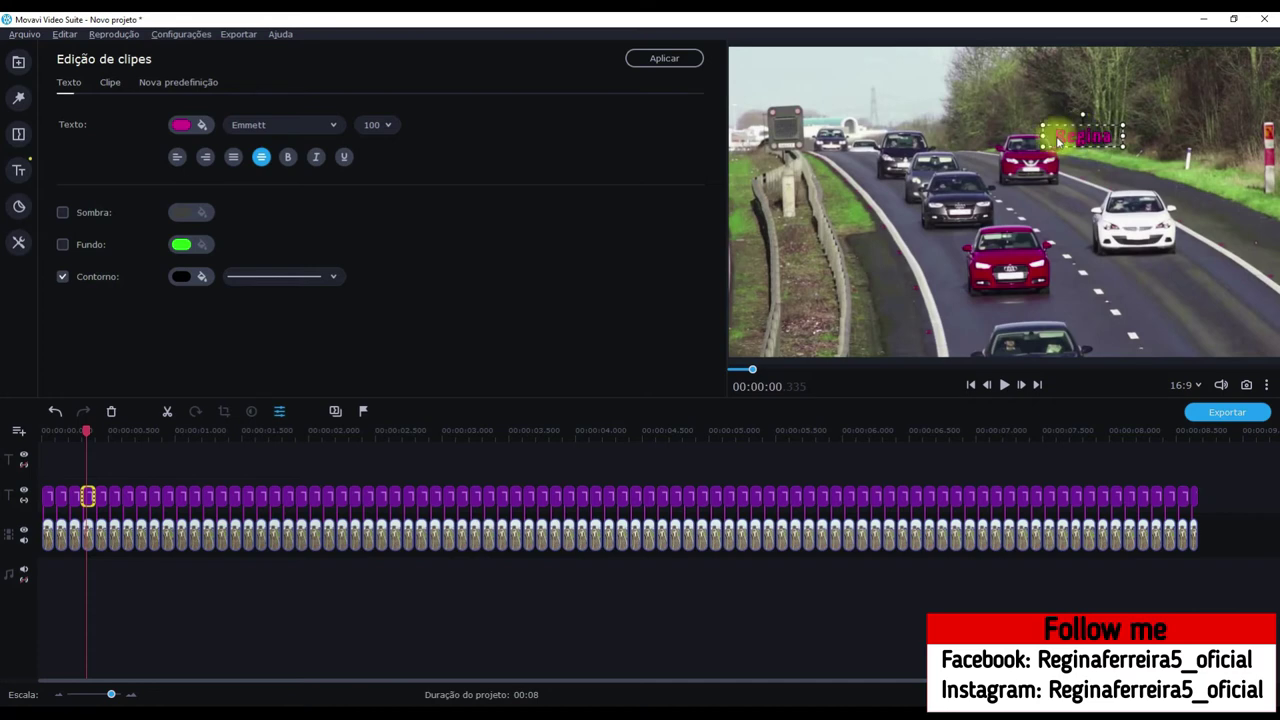
click(680, 60)
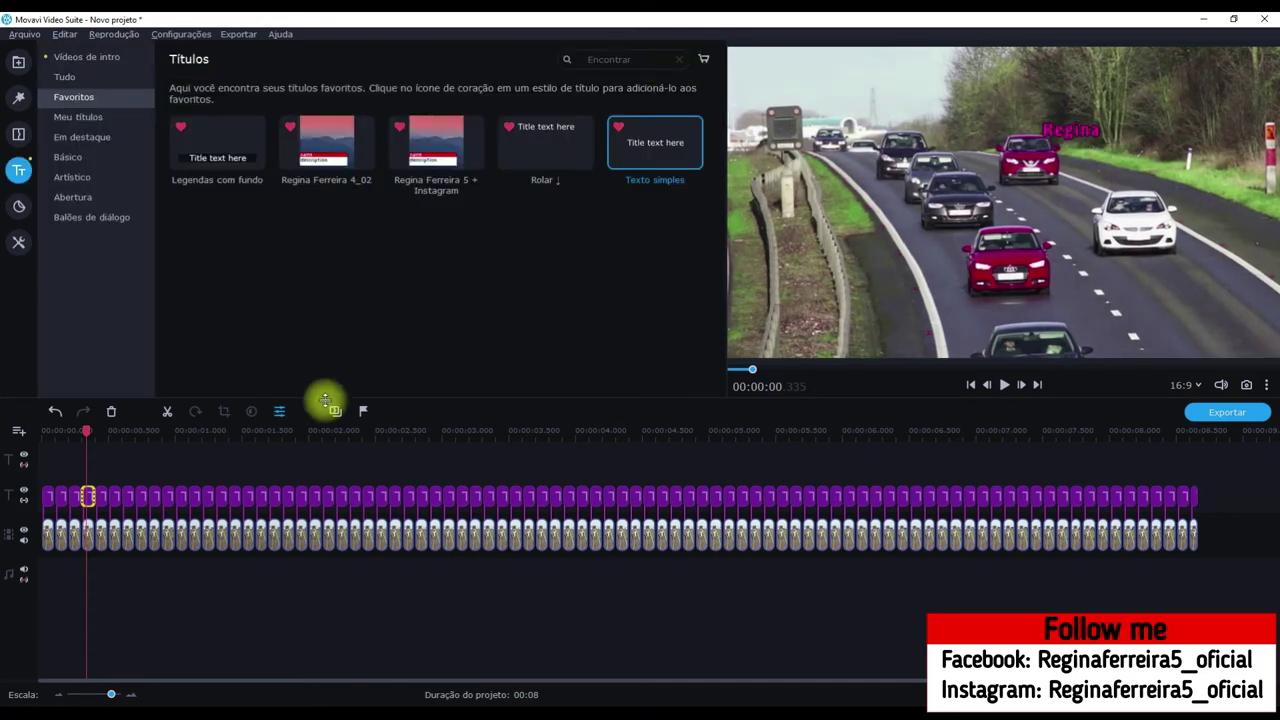
double_click(100, 497)
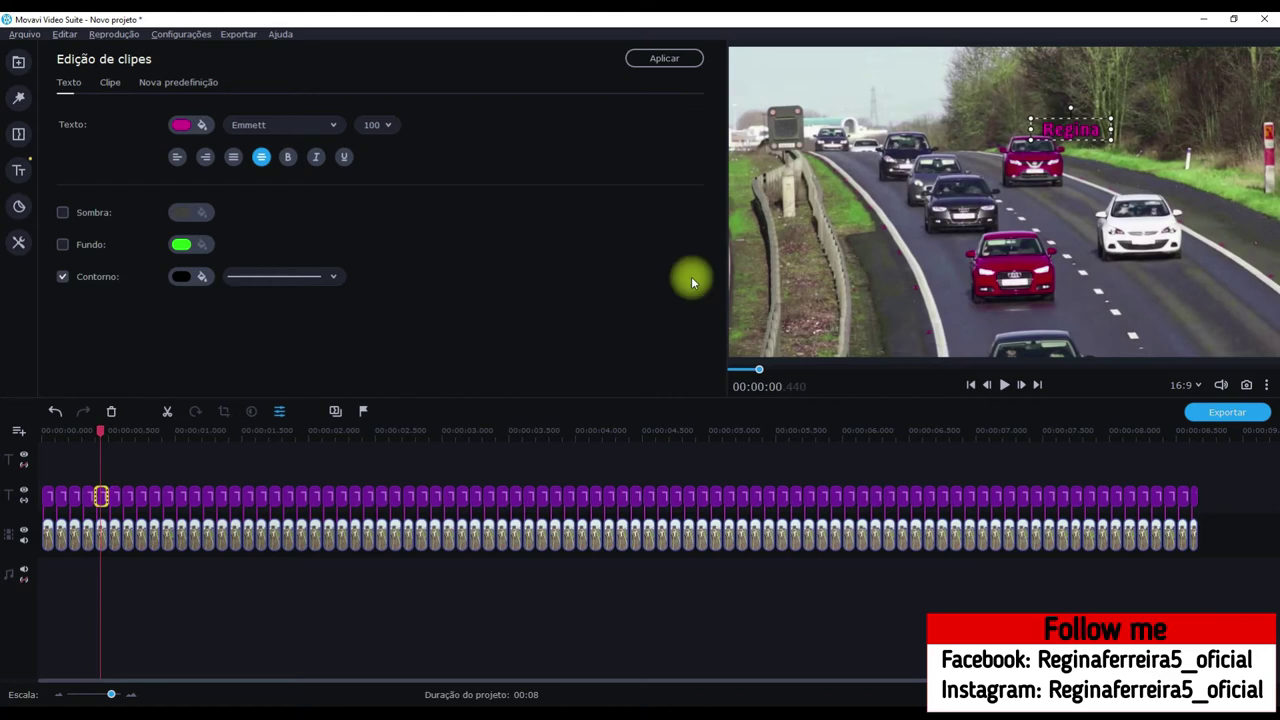
drag(1056, 134, 1068, 138)
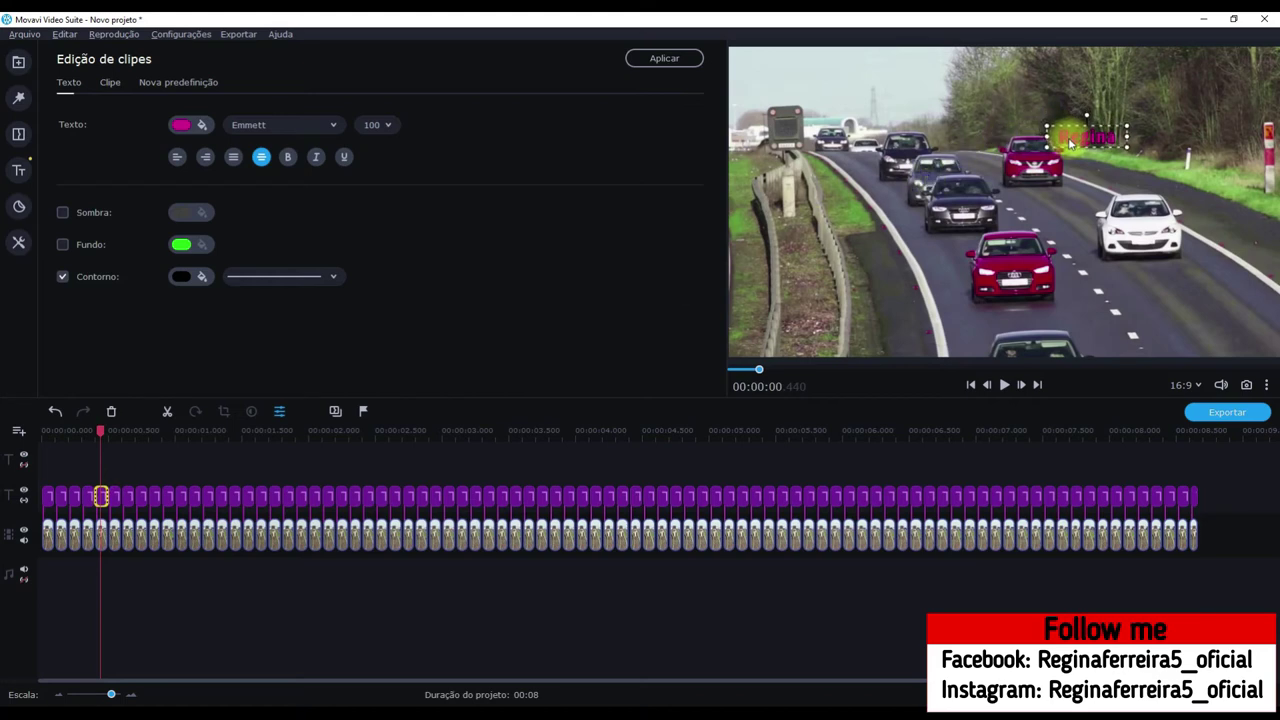
click(666, 58)
Reposition the sixth and seventh titles beside the distant red car's roof in their frames, applying each edit
click(104, 499)
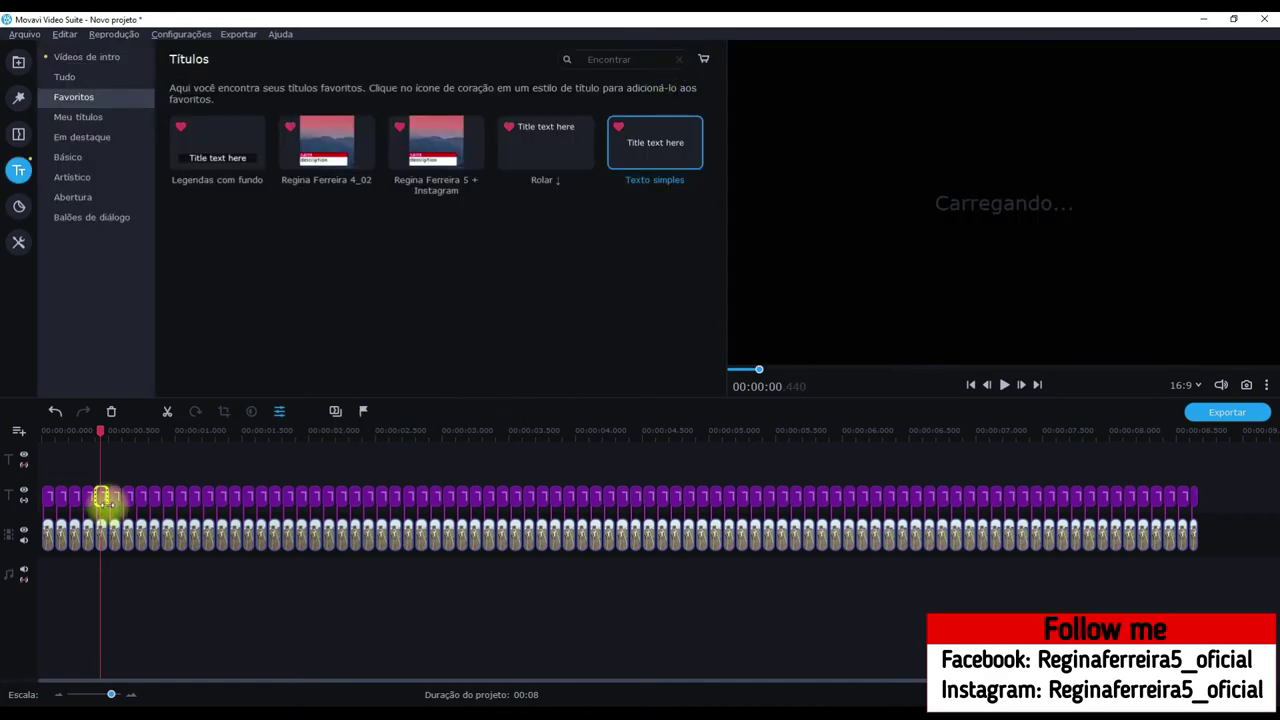
click(116, 500)
double_click(116, 500)
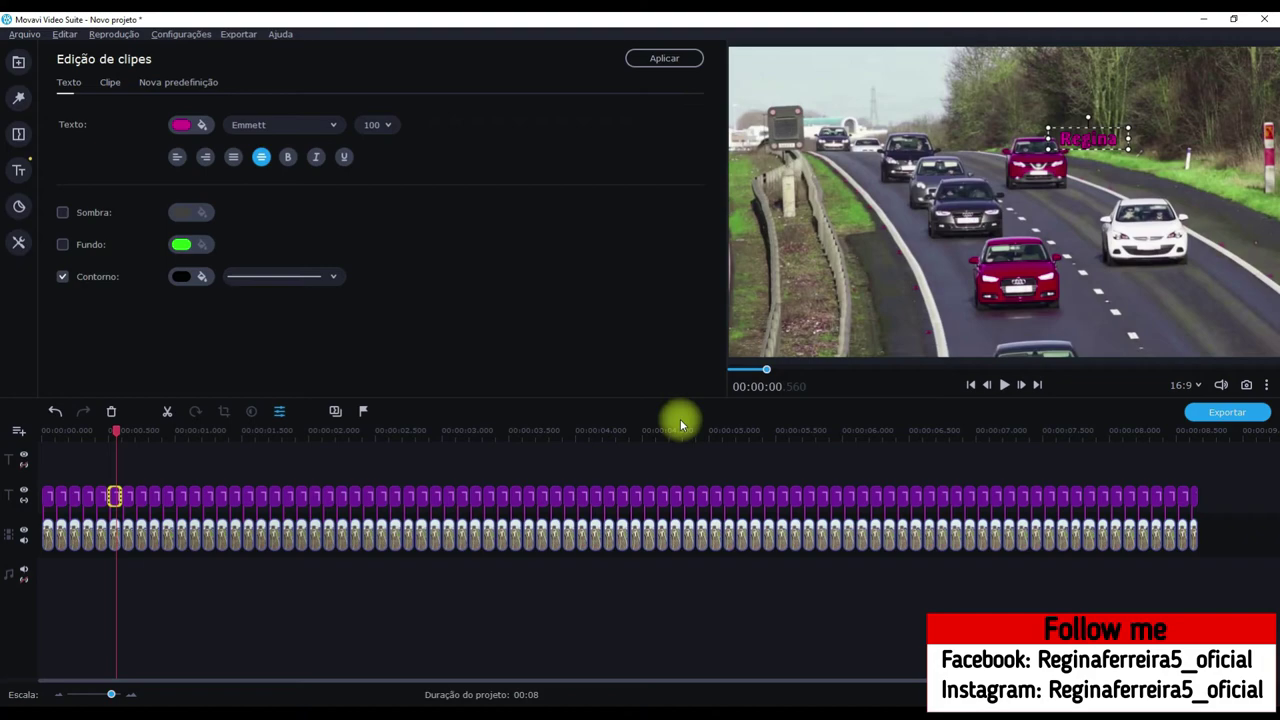
click(664, 58)
click(126, 500)
click(1112, 200)
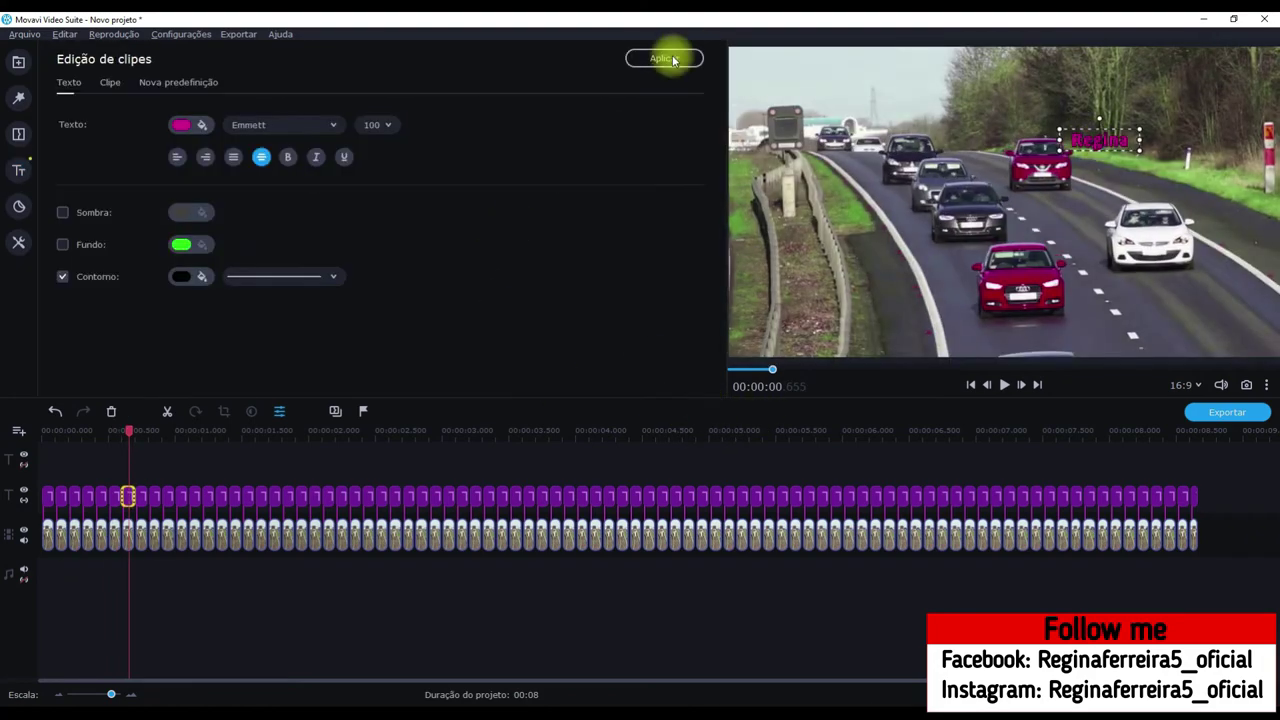
click(664, 58)
Reposition the titles at about 2.05 and 2.15 seconds beside the approaching red car's roof, applying each edit
click(300, 495)
double_click(314, 495)
drag(1085, 145, 1155, 175)
click(664, 58)
click(329, 494)
double_click(329, 495)
click(686, 60)
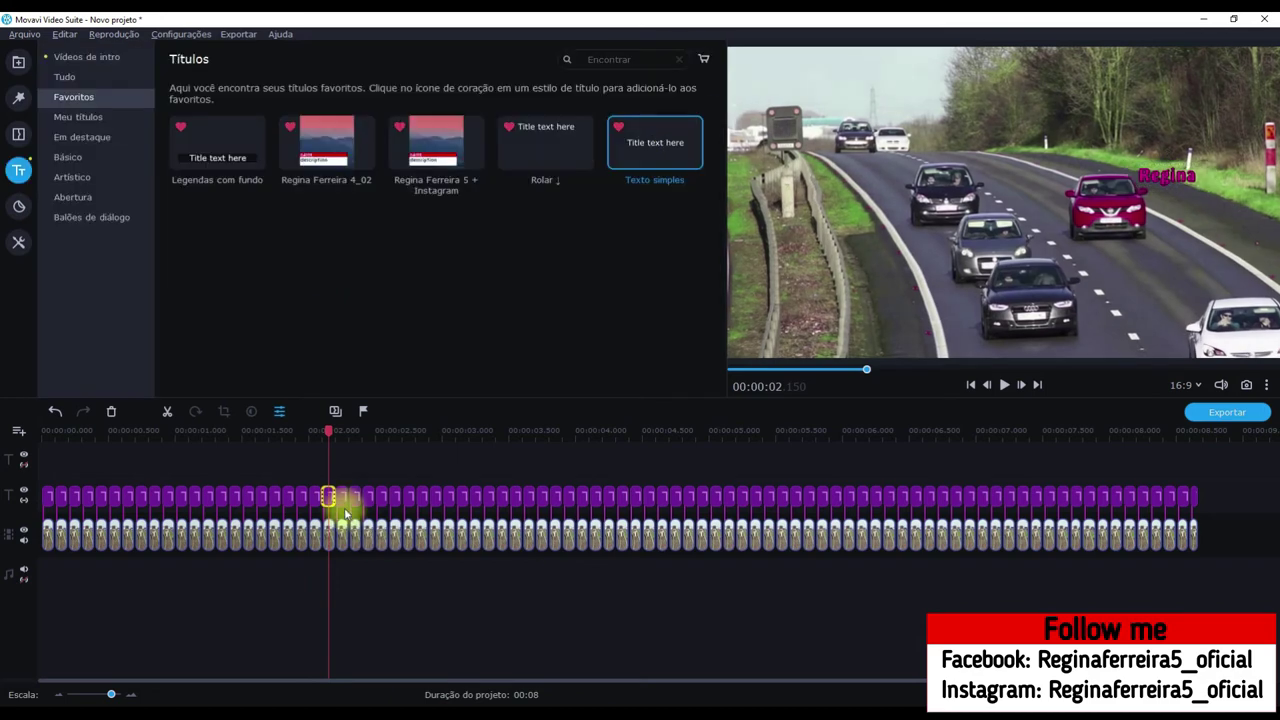
Reposition the titles at about 2.25, 2.35 and 2.45 seconds beside the approaching red car's roof, applying each edit
click(340, 495)
double_click(341, 495)
click(694, 62)
click(352, 495)
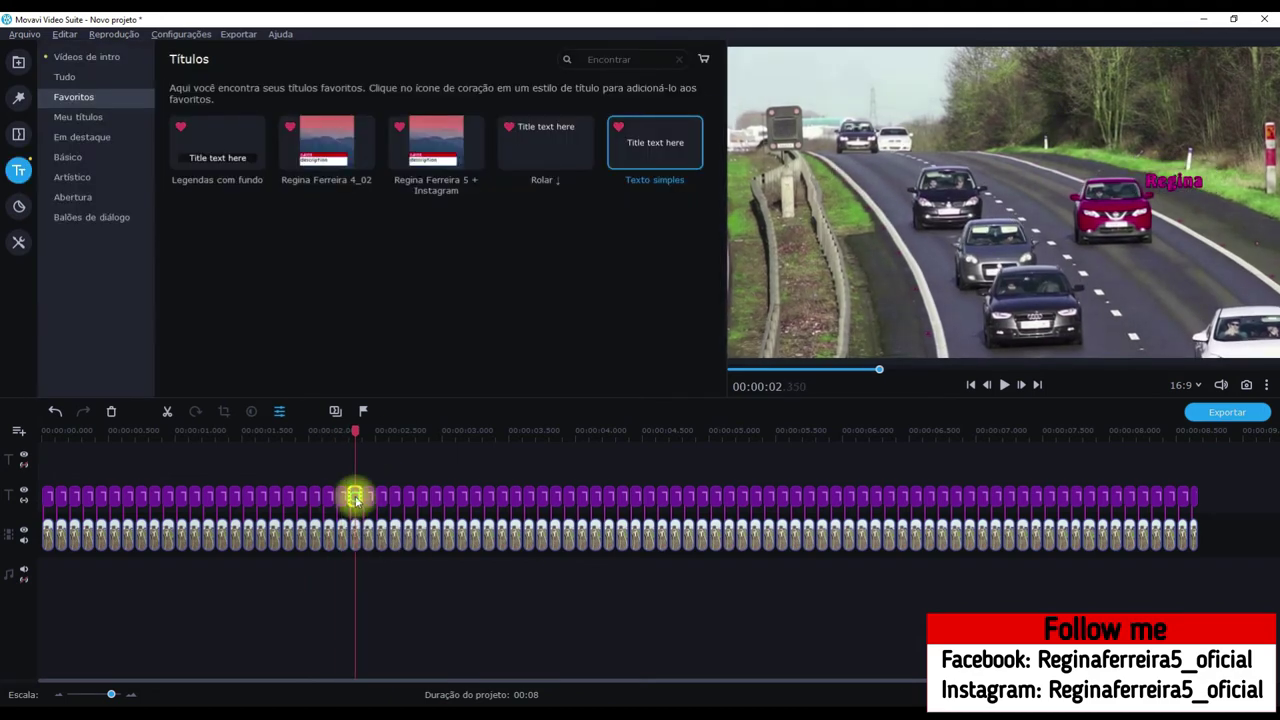
double_click(352, 495)
click(664, 58)
click(367, 495)
double_click(367, 495)
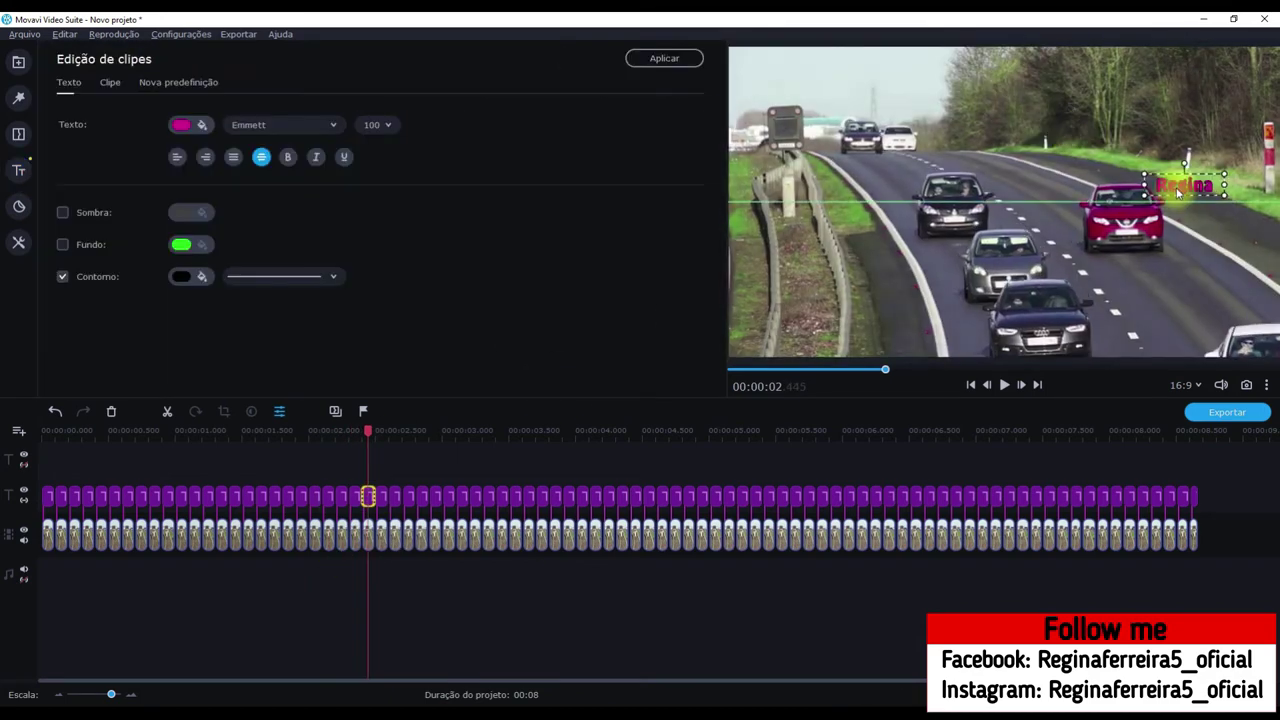
click(664, 58)
Reposition the titles at about 3.45 and 3.55 seconds beside the nearing red car's roof, applying each edit
click(488, 495)
click(503, 495)
double_click(503, 495)
click(664, 58)
double_click(515, 496)
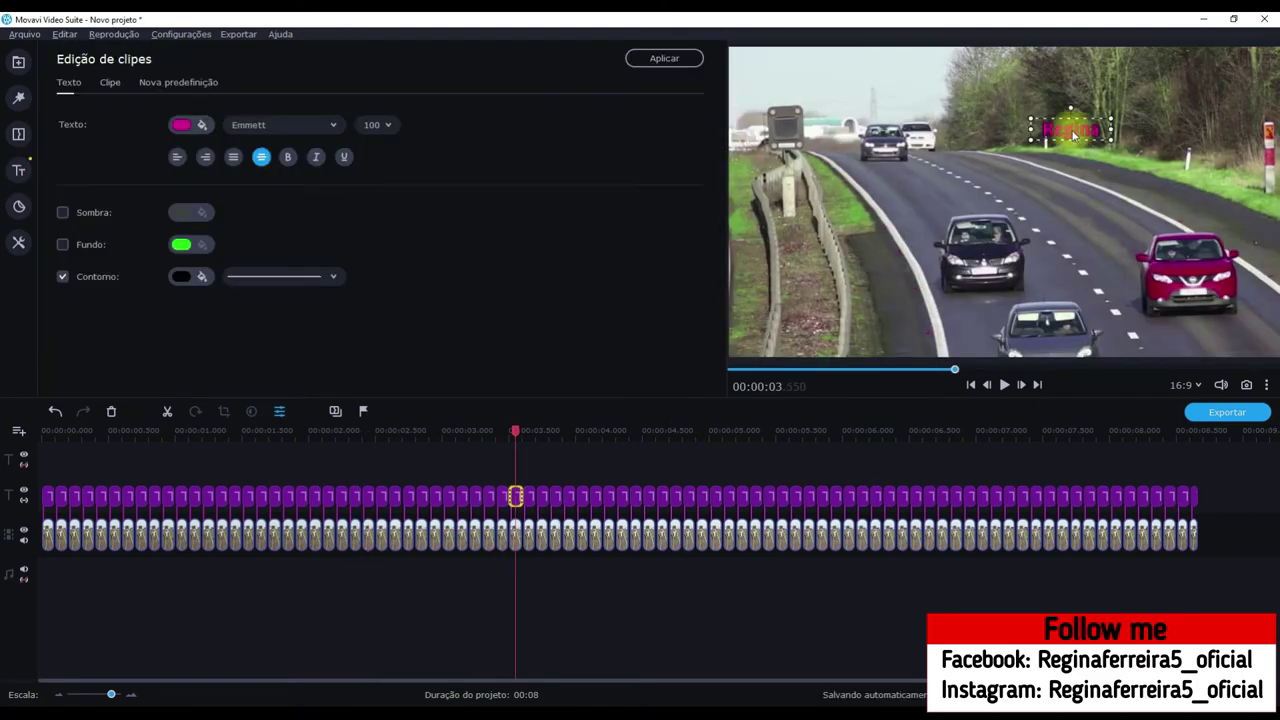
click(664, 58)
Move the titles at about 3.65 and 3.75 seconds down beside the red car near the frame's edge, applying each edit
click(529, 495)
double_click(529, 495)
drag(1113, 164, 1258, 242)
click(664, 58)
double_click(543, 496)
drag(1105, 168, 1265, 260)
click(664, 58)
Move the titles at about 3.85 and 3.95 seconds beside the red car's roof near the frame's edge, applying each edit
double_click(556, 496)
drag(1105, 168, 1265, 262)
click(664, 58)
double_click(567, 496)
drag(1105, 170, 1263, 268)
click(664, 58)
Move the title at about 4.06 seconds to the frame's edge beside the exiting red car, and apply the edit
click(580, 496)
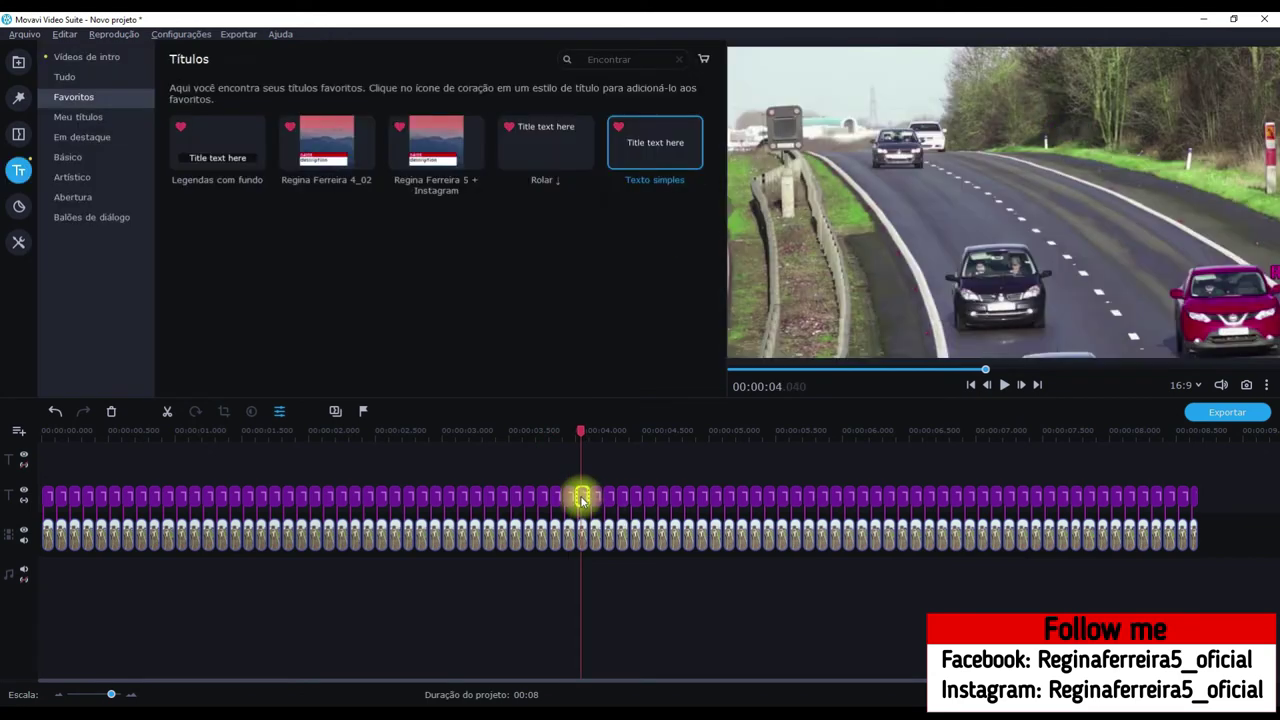
double_click(583, 496)
drag(1105, 170, 1258, 268)
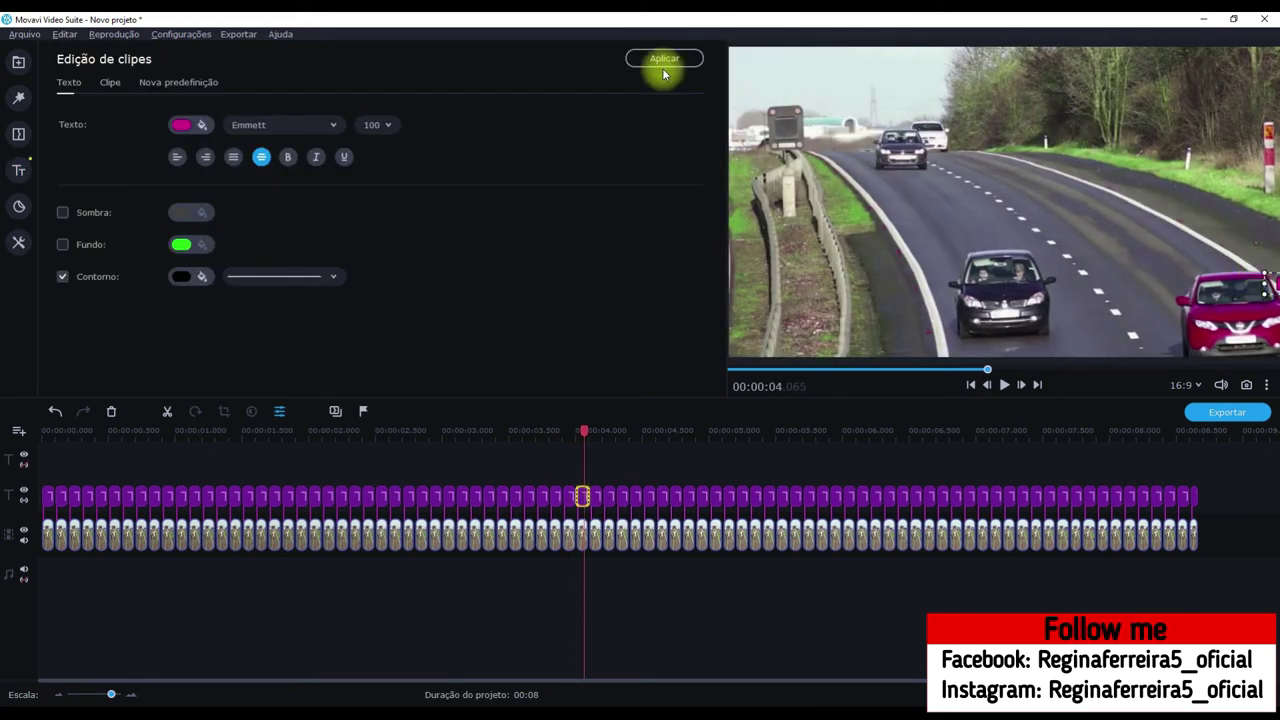
click(664, 58)
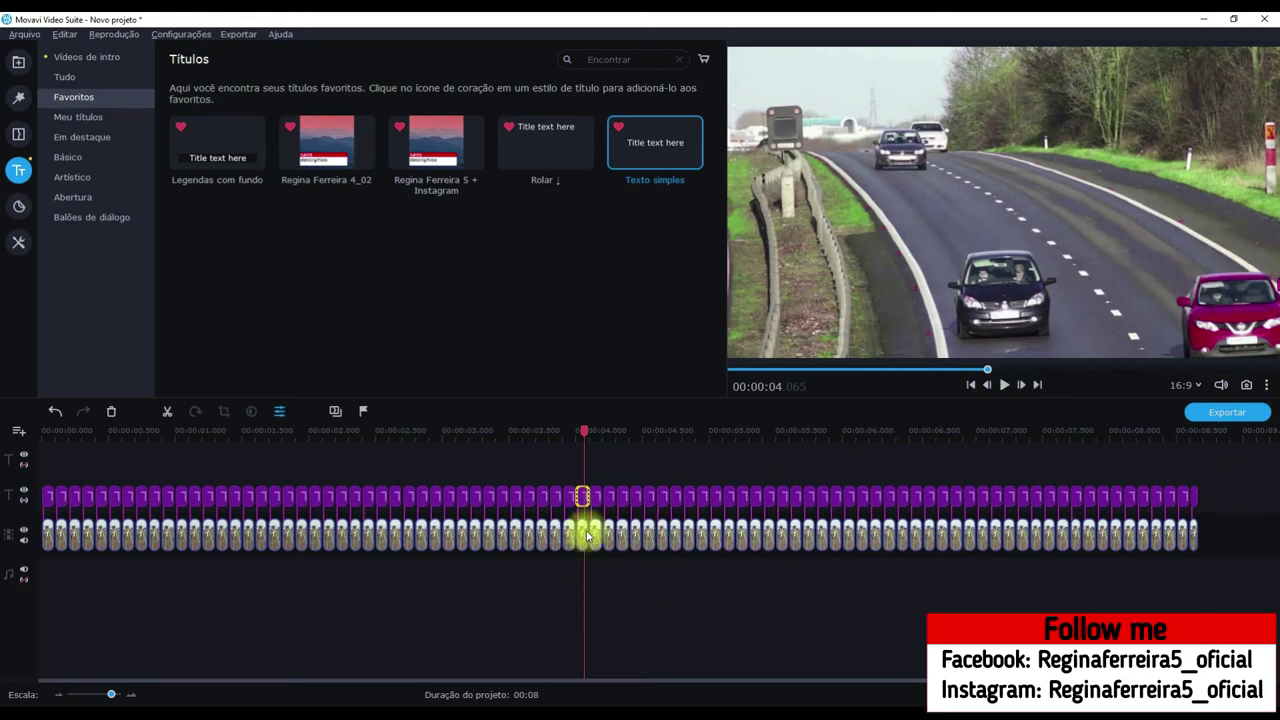
Select all unused titles from about 4.15 seconds to the end and move them to the start of the upper title track
click(596, 500)
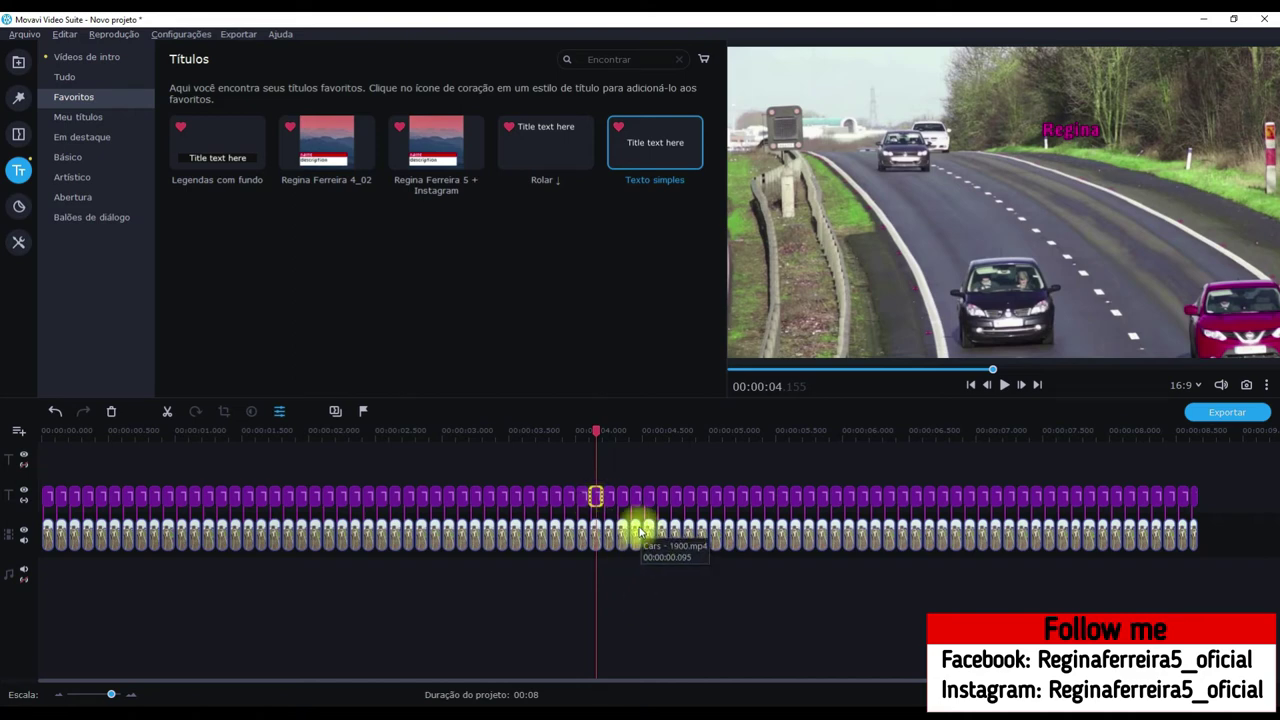
drag(634, 514, 741, 504)
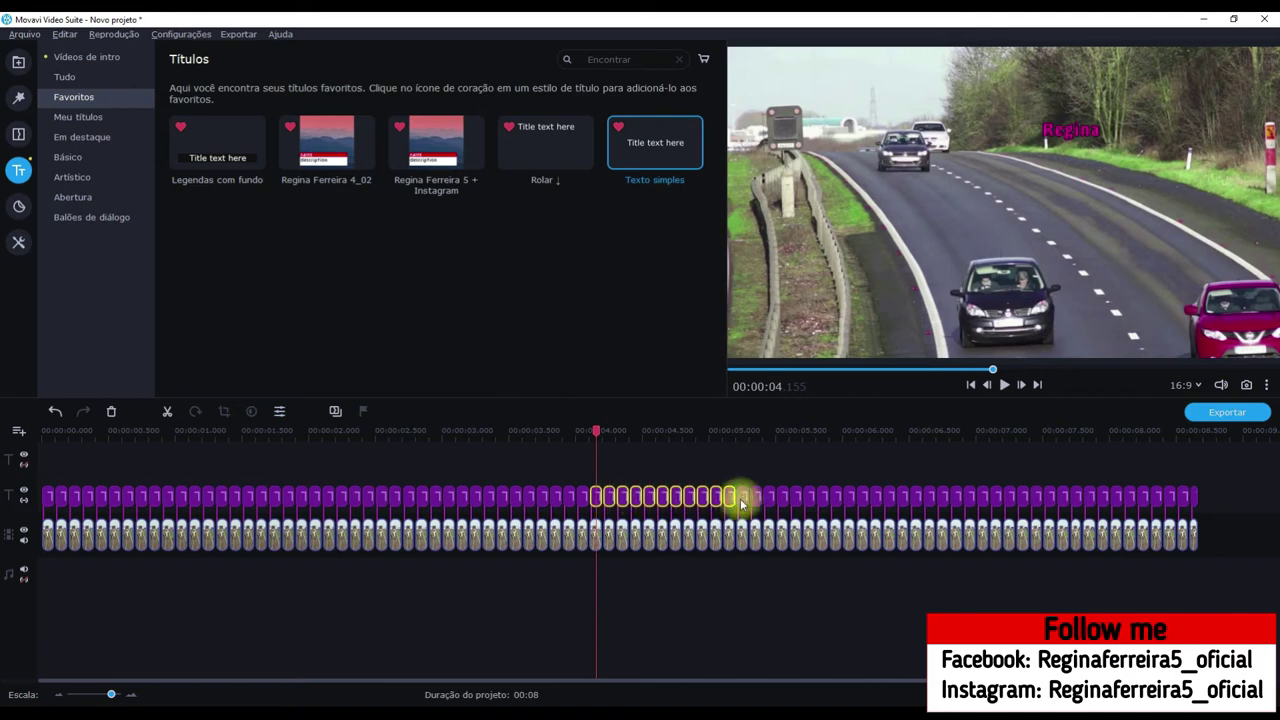
drag(838, 502, 1195, 500)
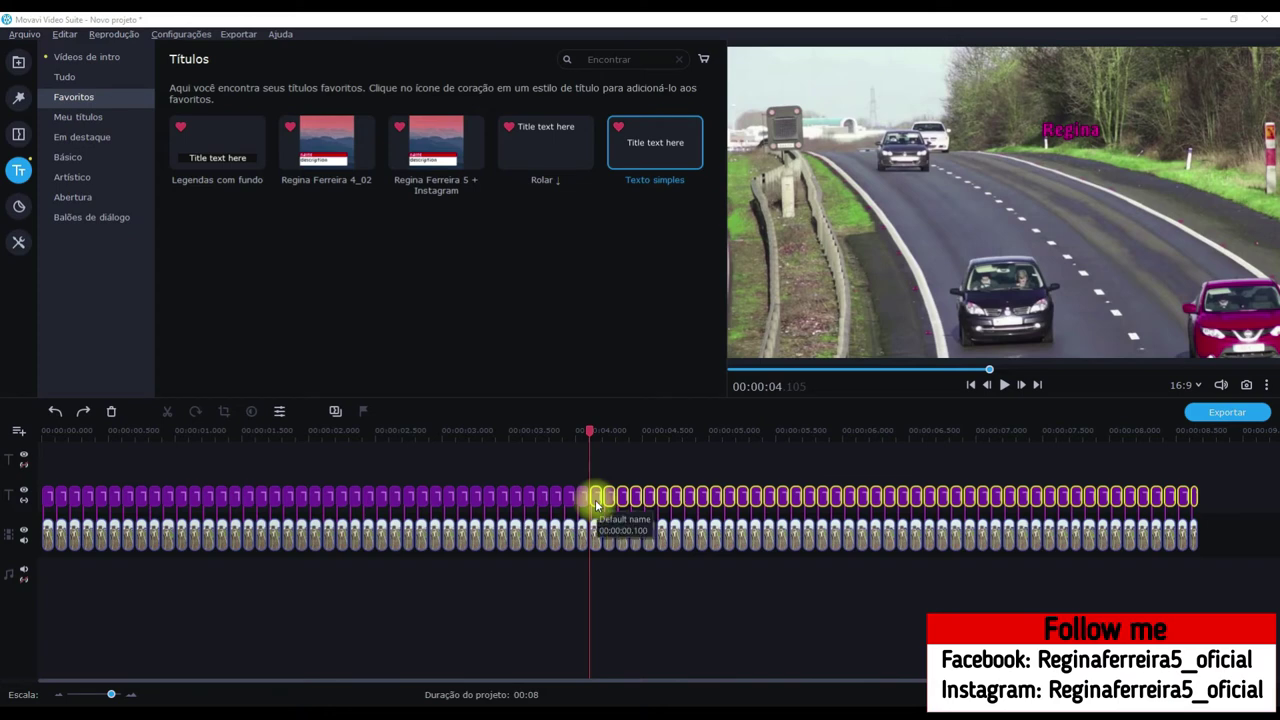
drag(596, 505, 46, 474)
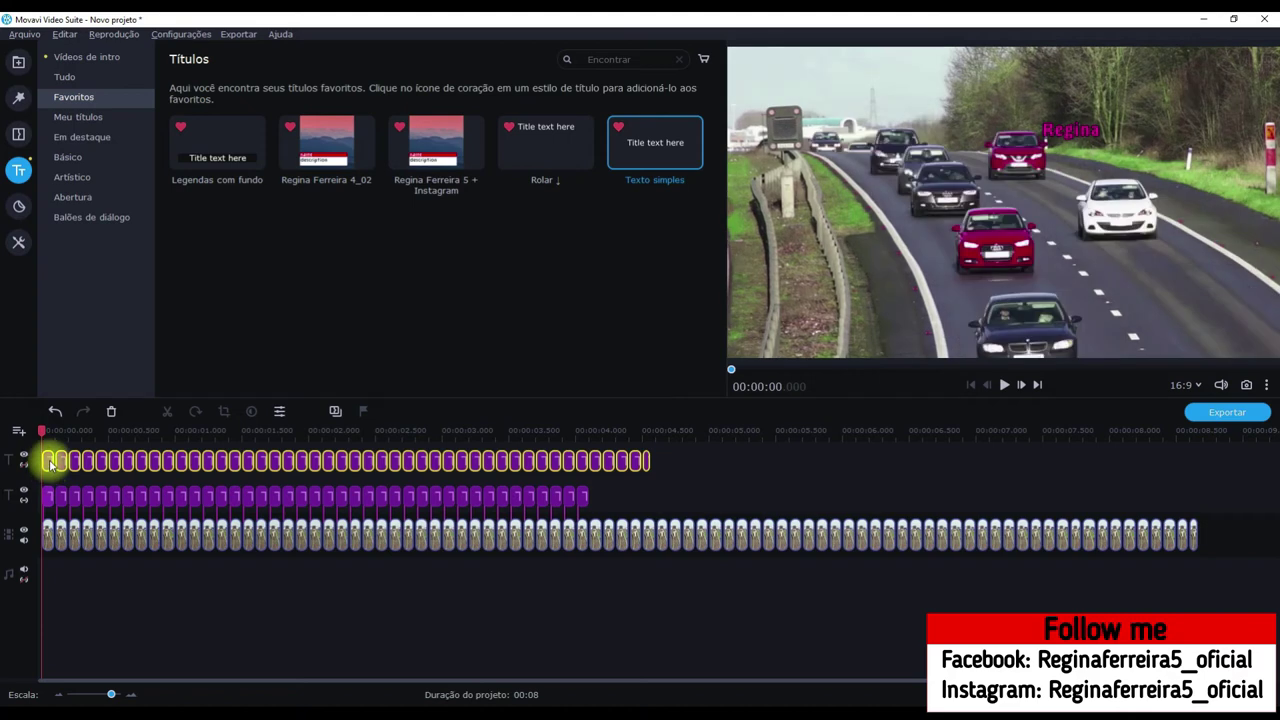
Move the first upper-track title beside the nearer red car's roof and replace its text with the second name
click(50, 463)
double_click(50, 463)
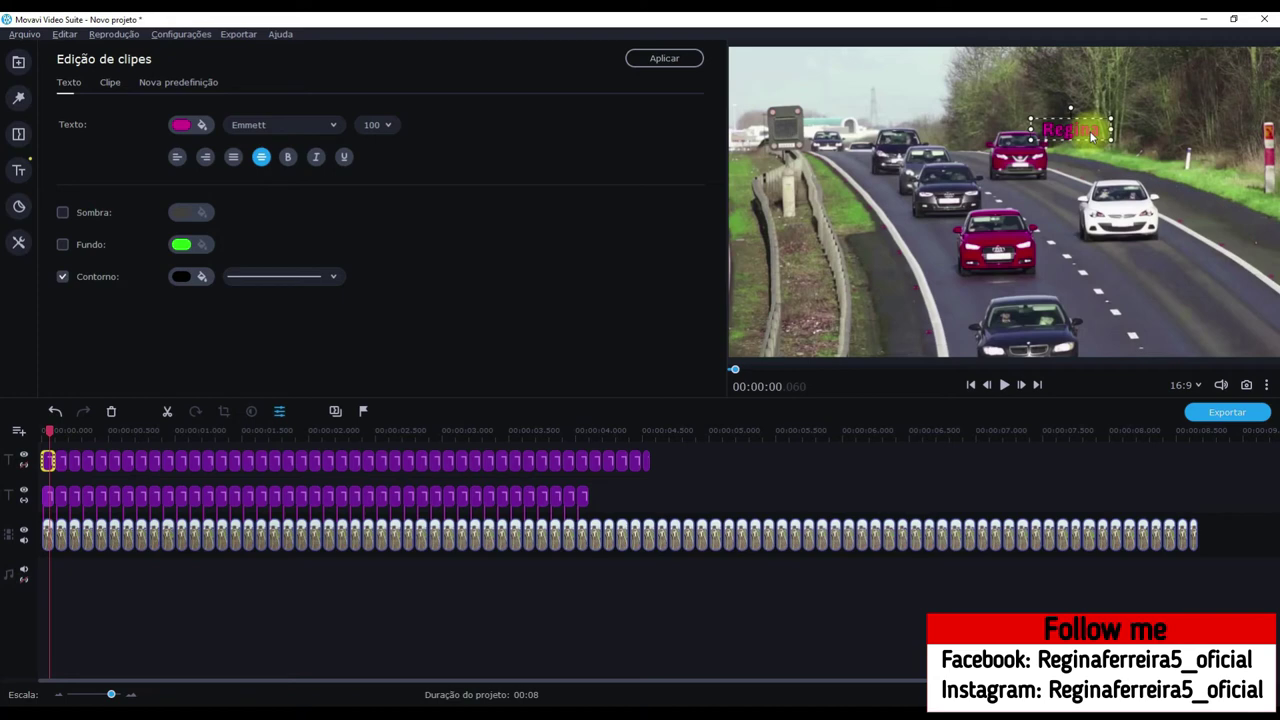
drag(1092, 136, 952, 228)
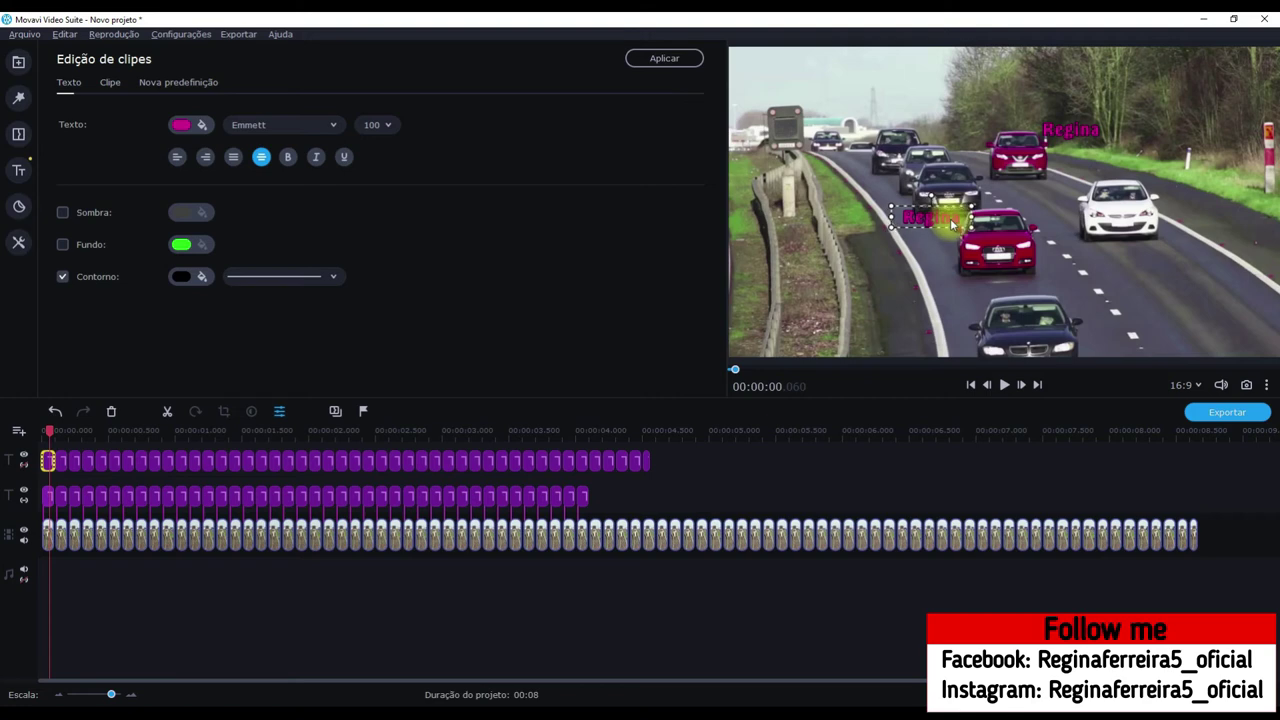
drag(951, 224, 950, 225)
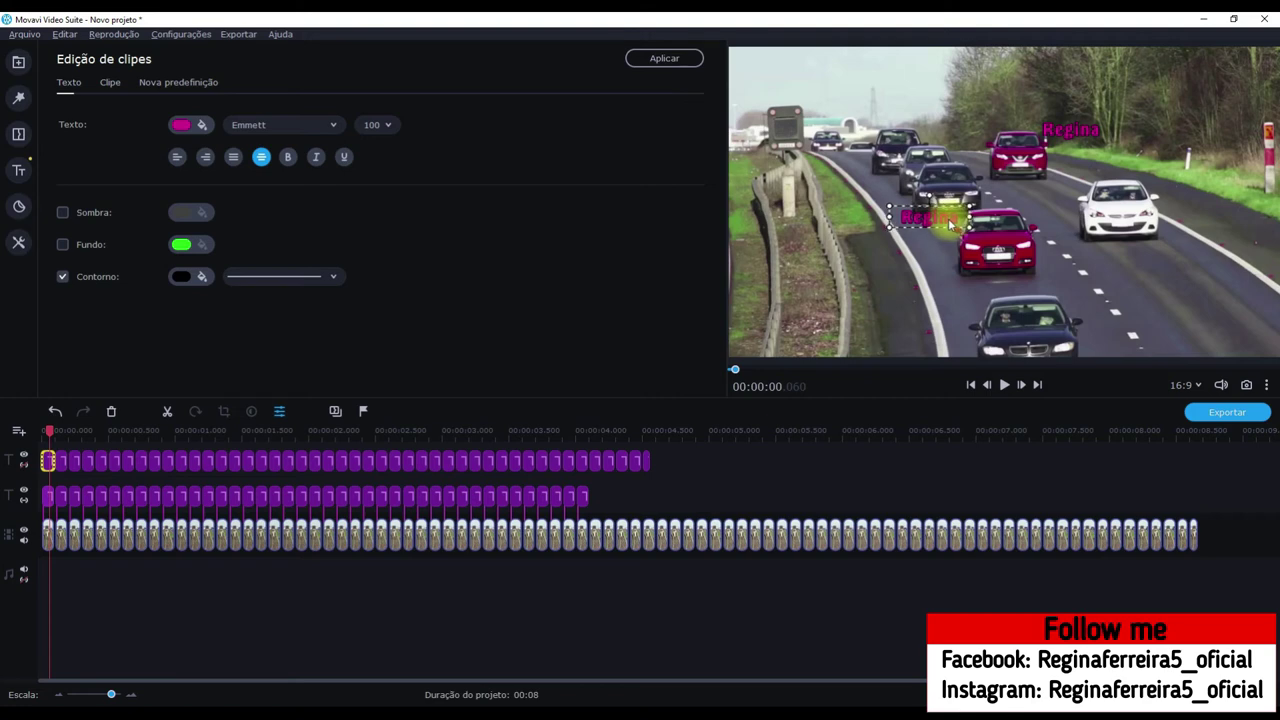
double_click(945, 225)
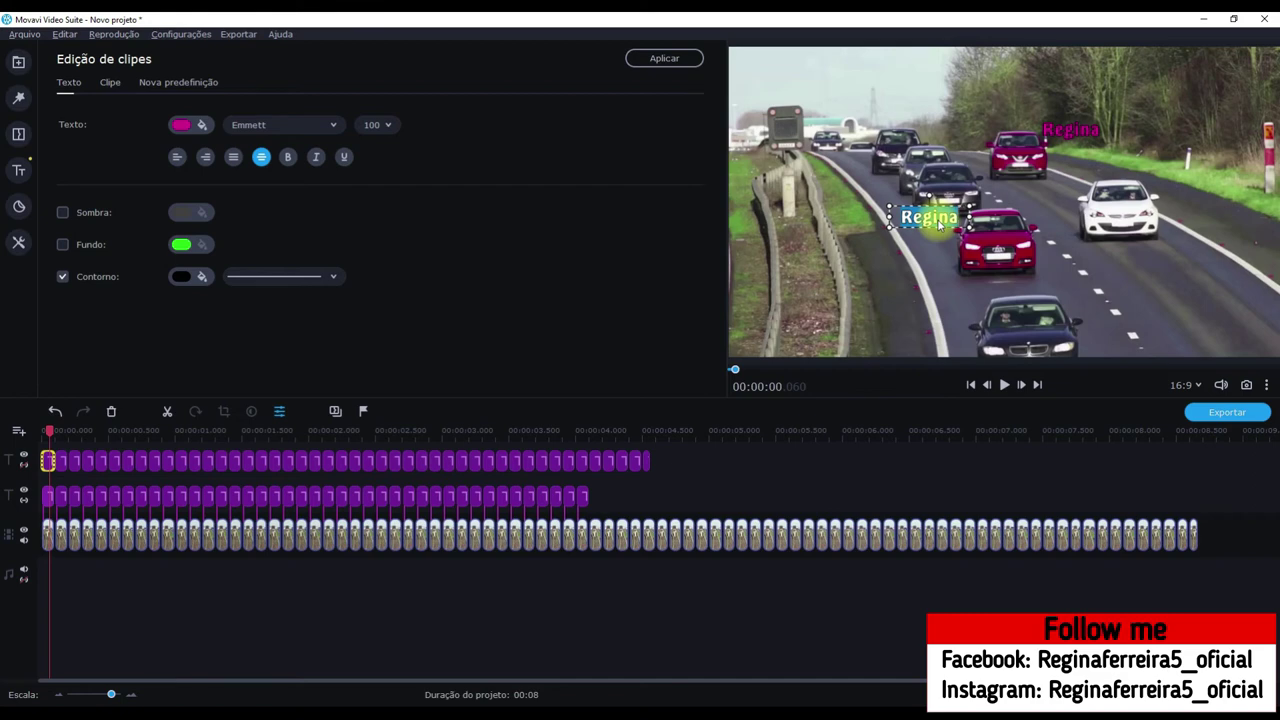
text(Nuka)
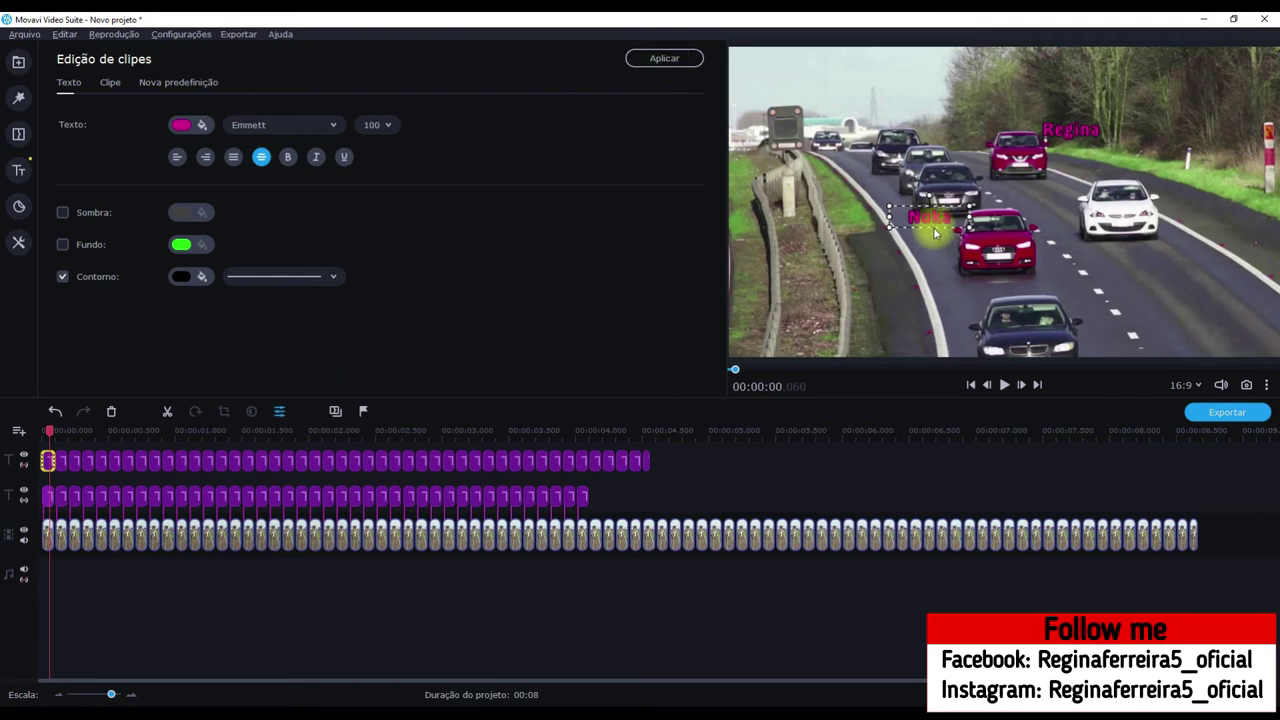
Set the first upper-track title's text colour to bright green and apply the edit
click(205, 127)
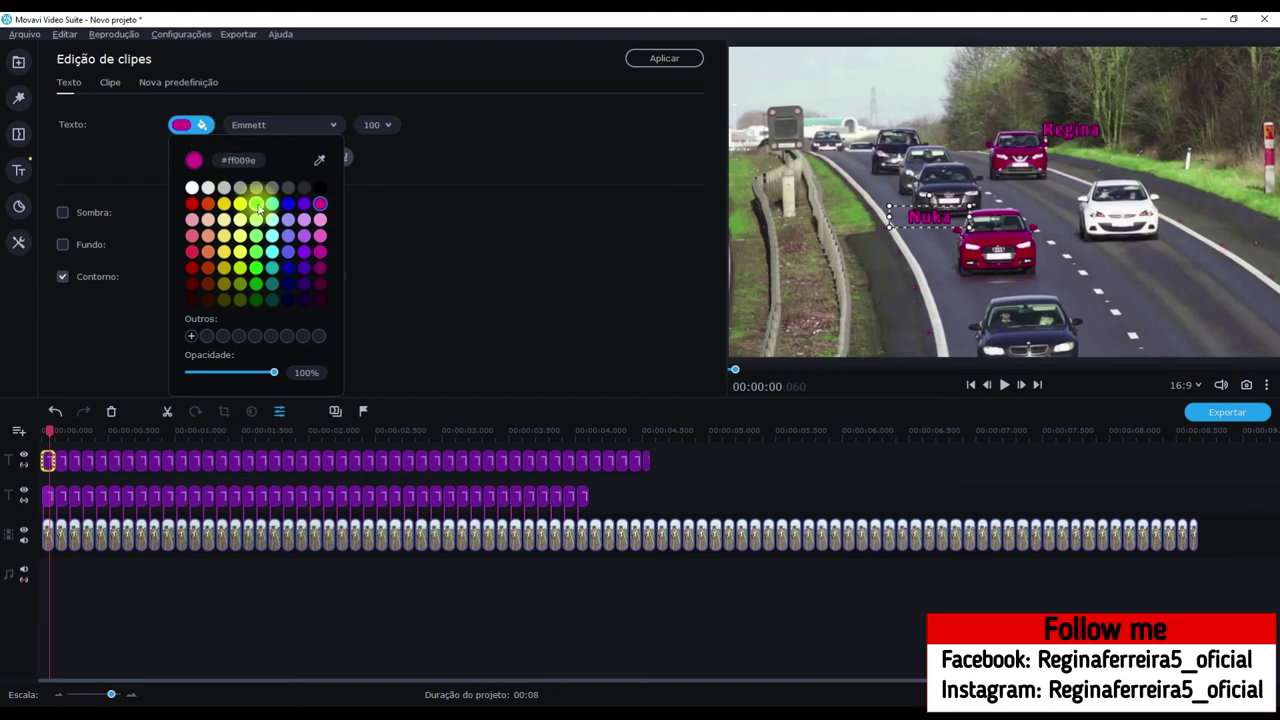
click(257, 205)
click(663, 57)
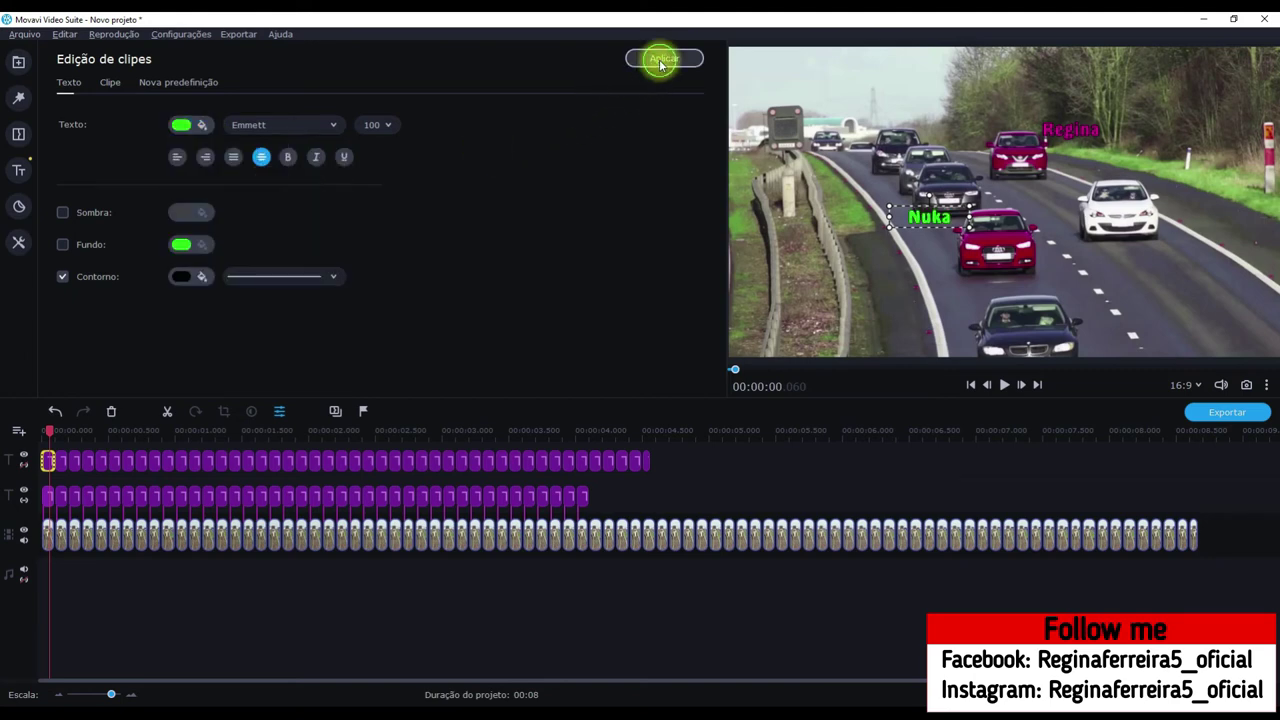
click(664, 58)
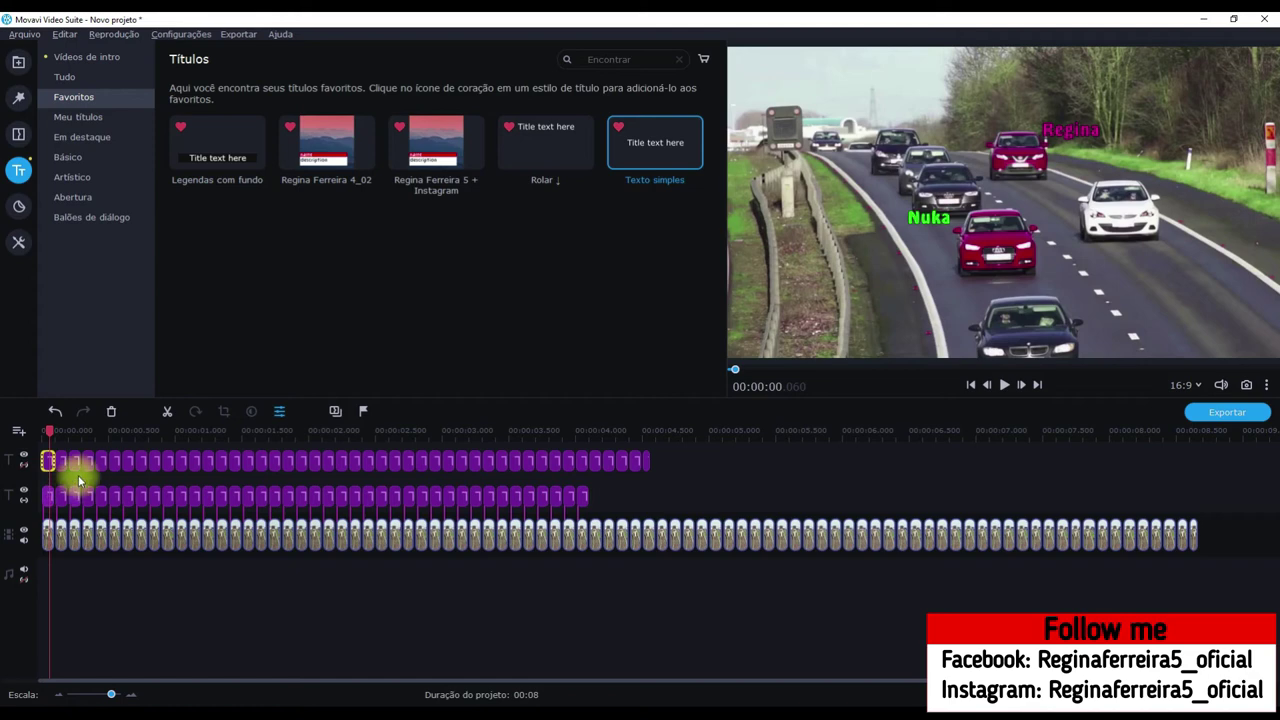
Move the second upper-track title beside the nearer red car's roof and replace its text with the second name
click(63, 463)
double_click(62, 463)
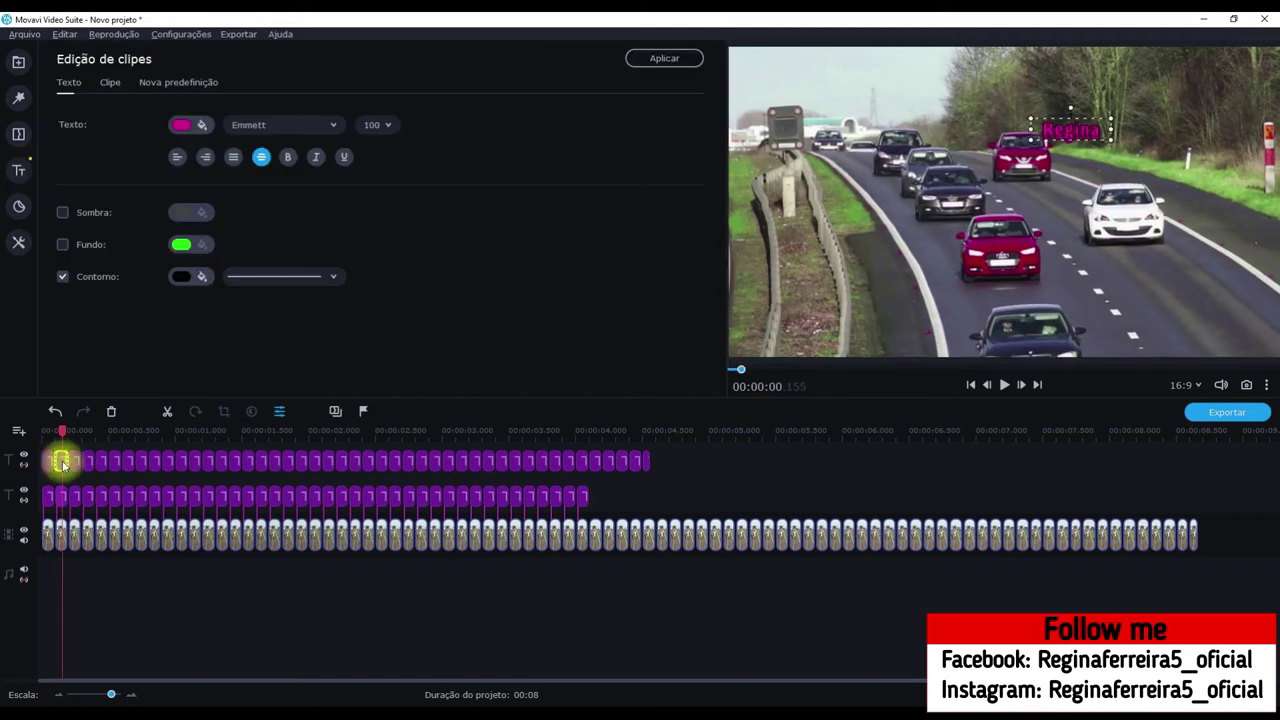
drag(893, 217, 930, 230)
text(Ne)
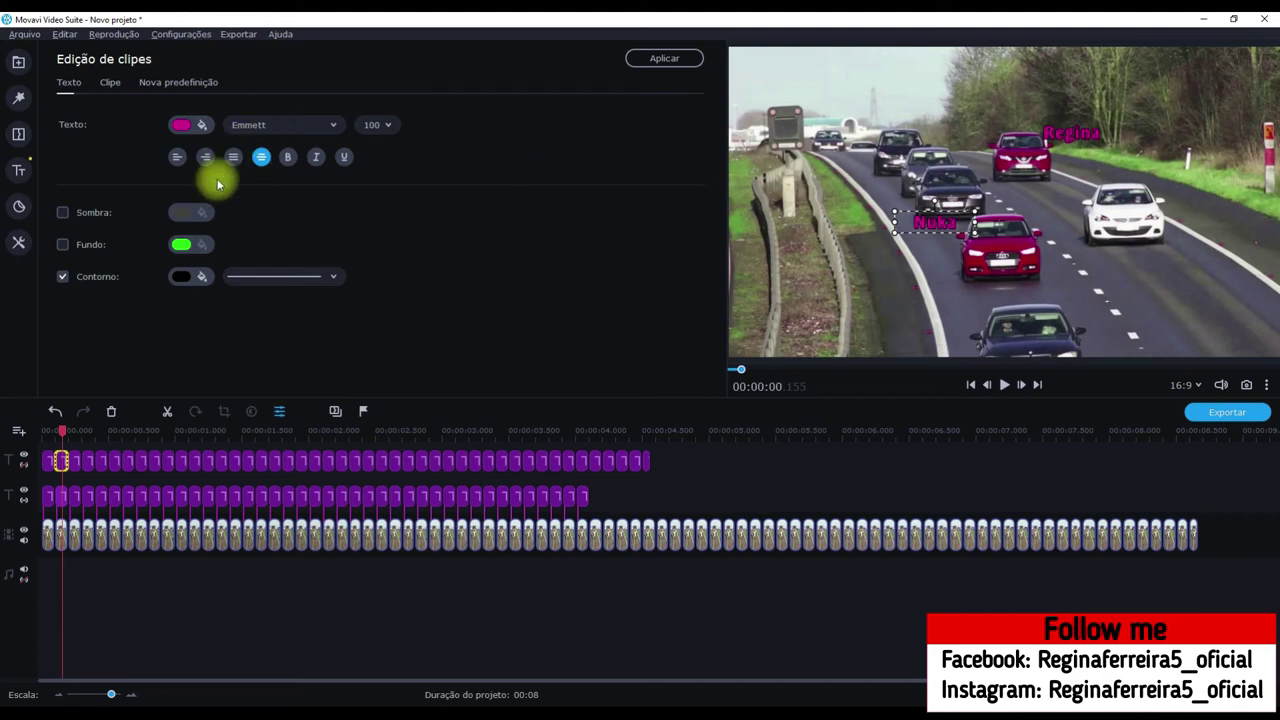
Set the second upper-track title's text colour to green (#00ff00) and apply the edit
click(184, 125)
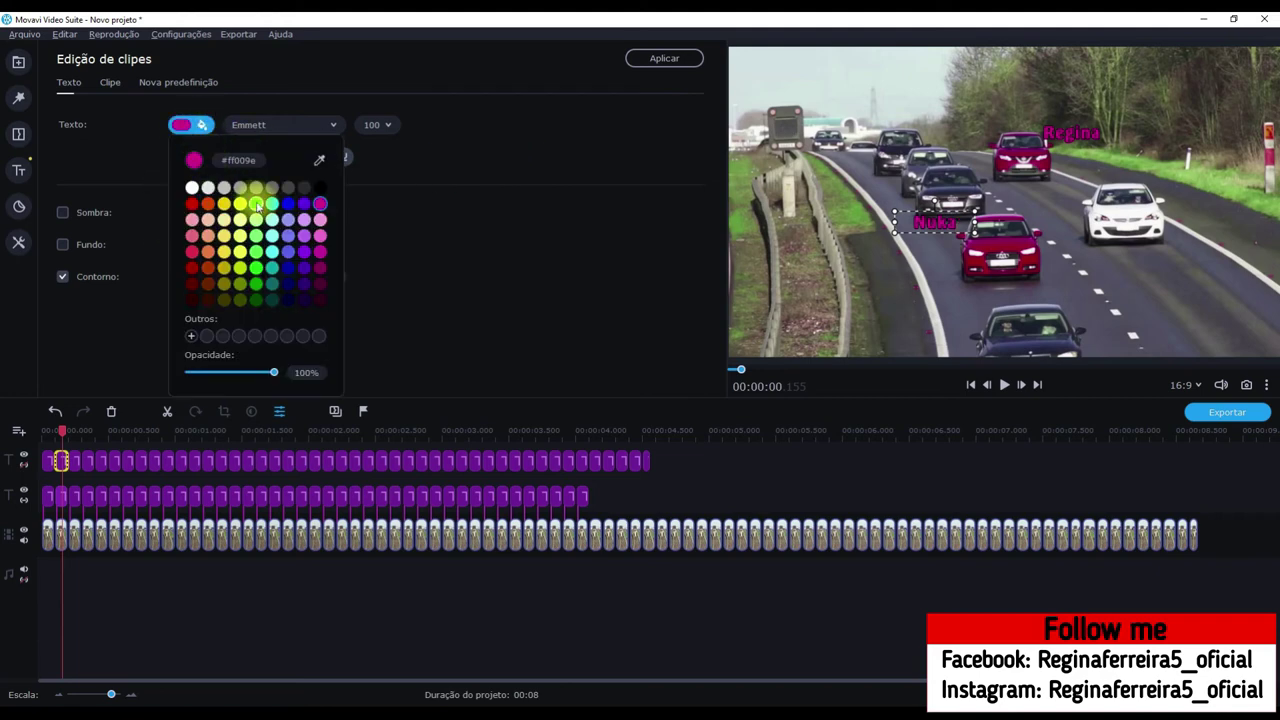
click(256, 203)
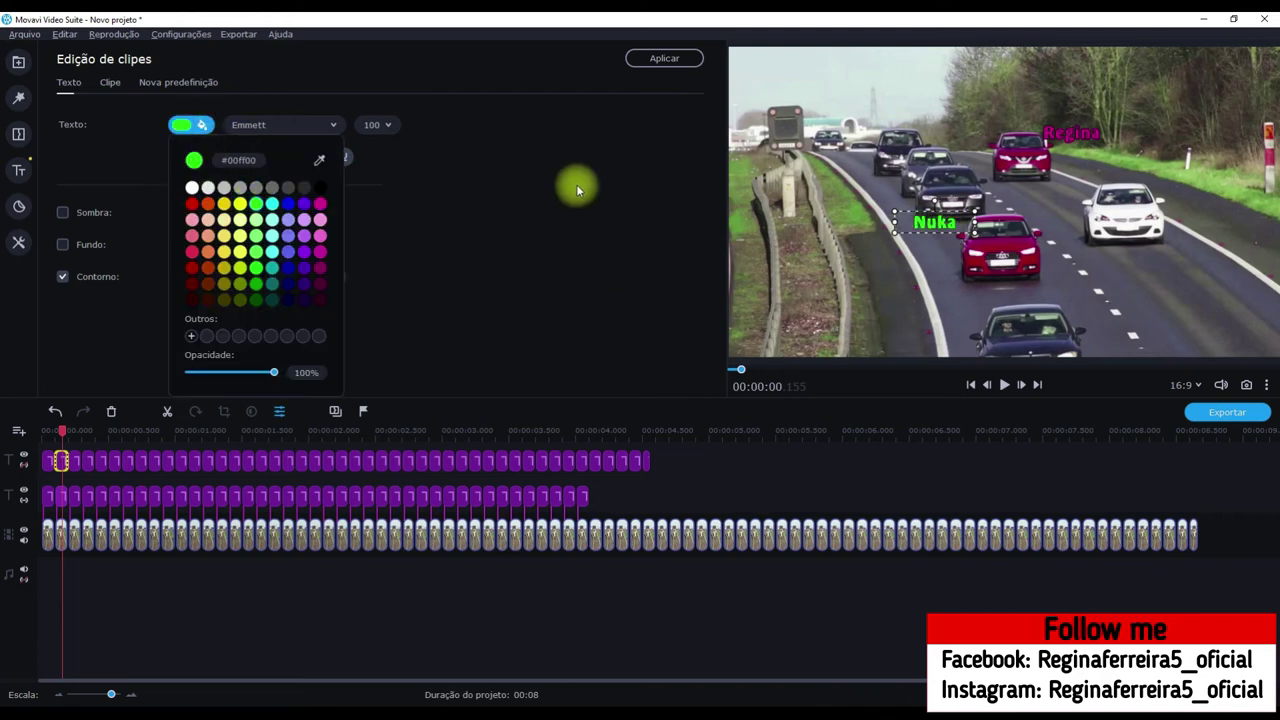
click(928, 222)
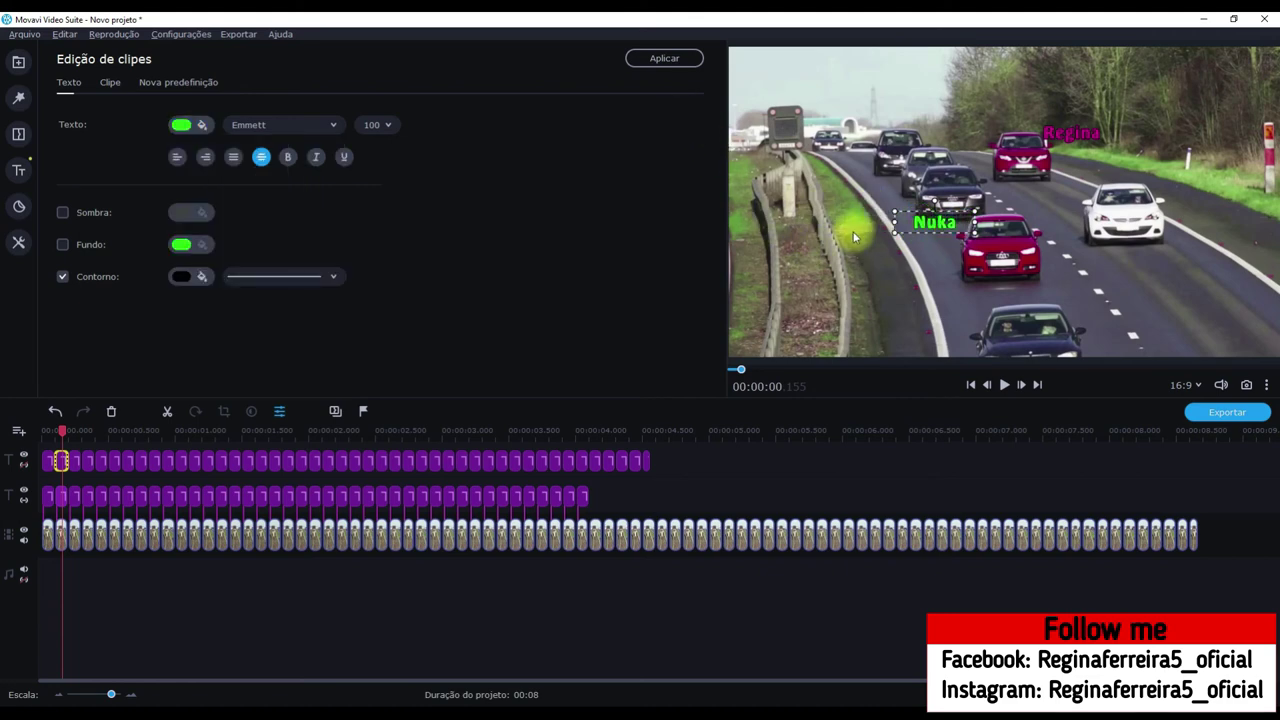
click(60, 460)
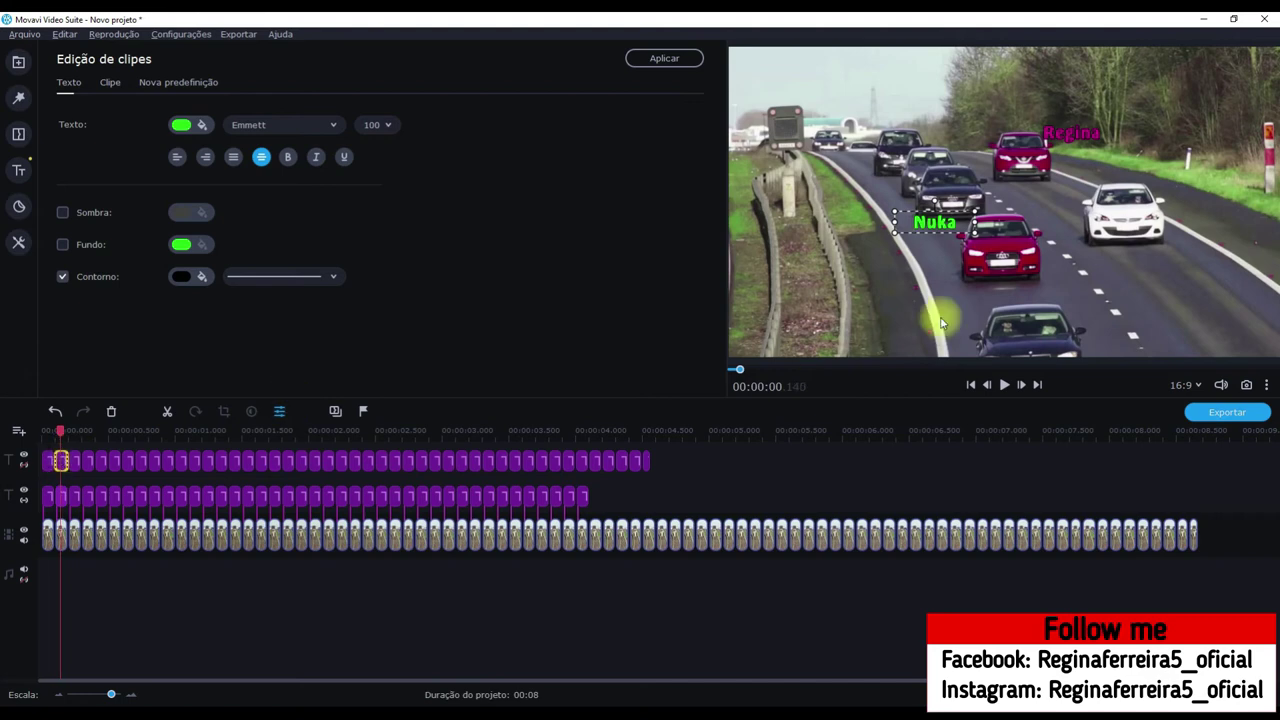
click(949, 251)
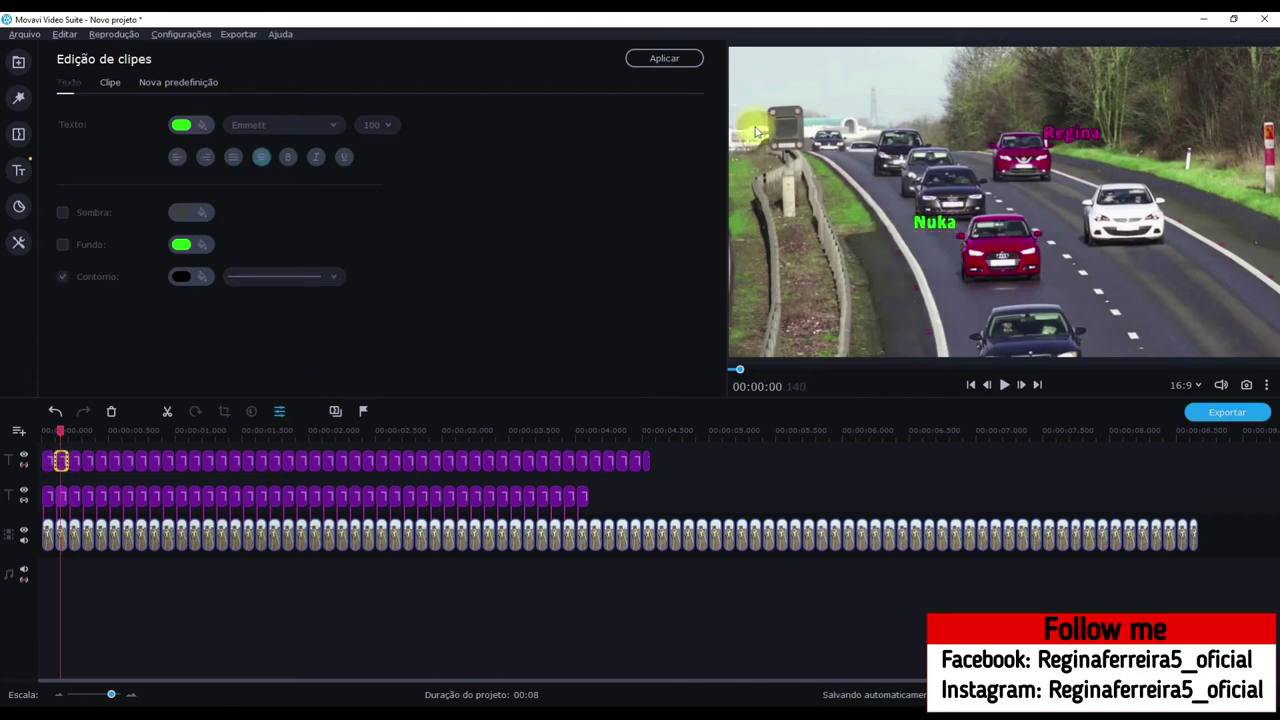
click(664, 59)
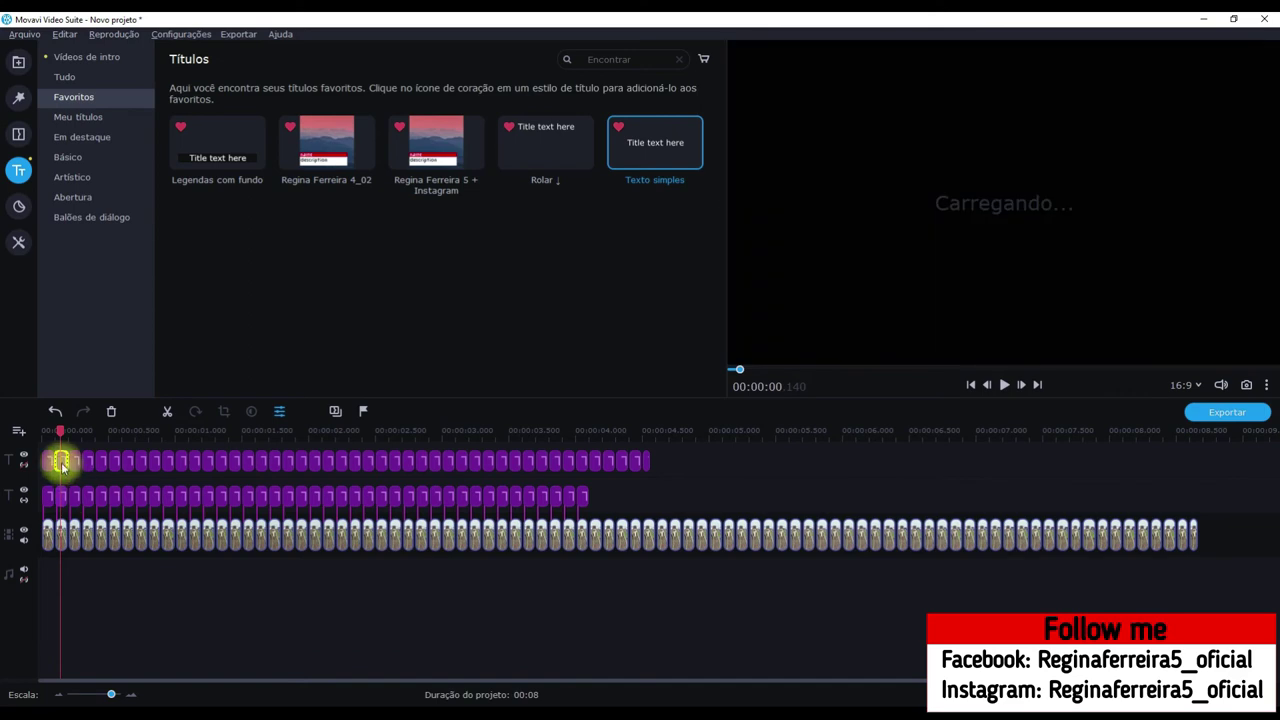
Nudge the second upper-track title slightly closer to the nearer red car and apply the edit
double_click(60, 460)
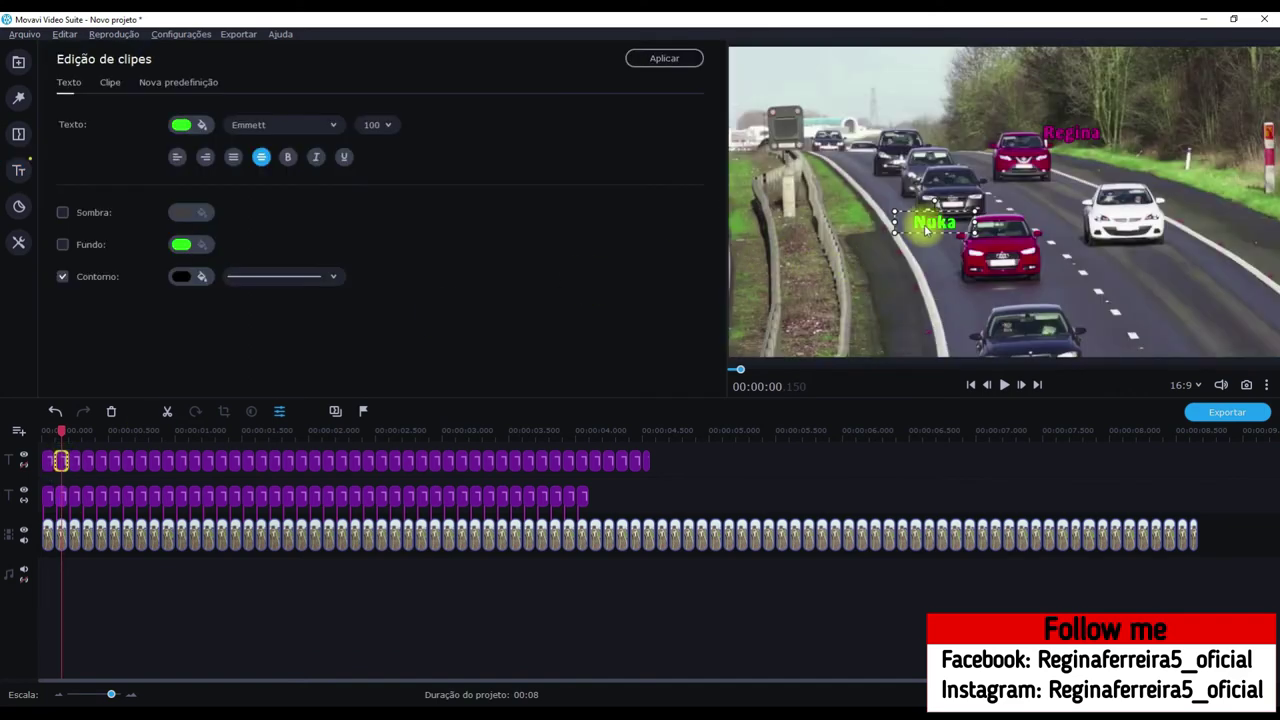
drag(944, 228, 934, 230)
click(662, 57)
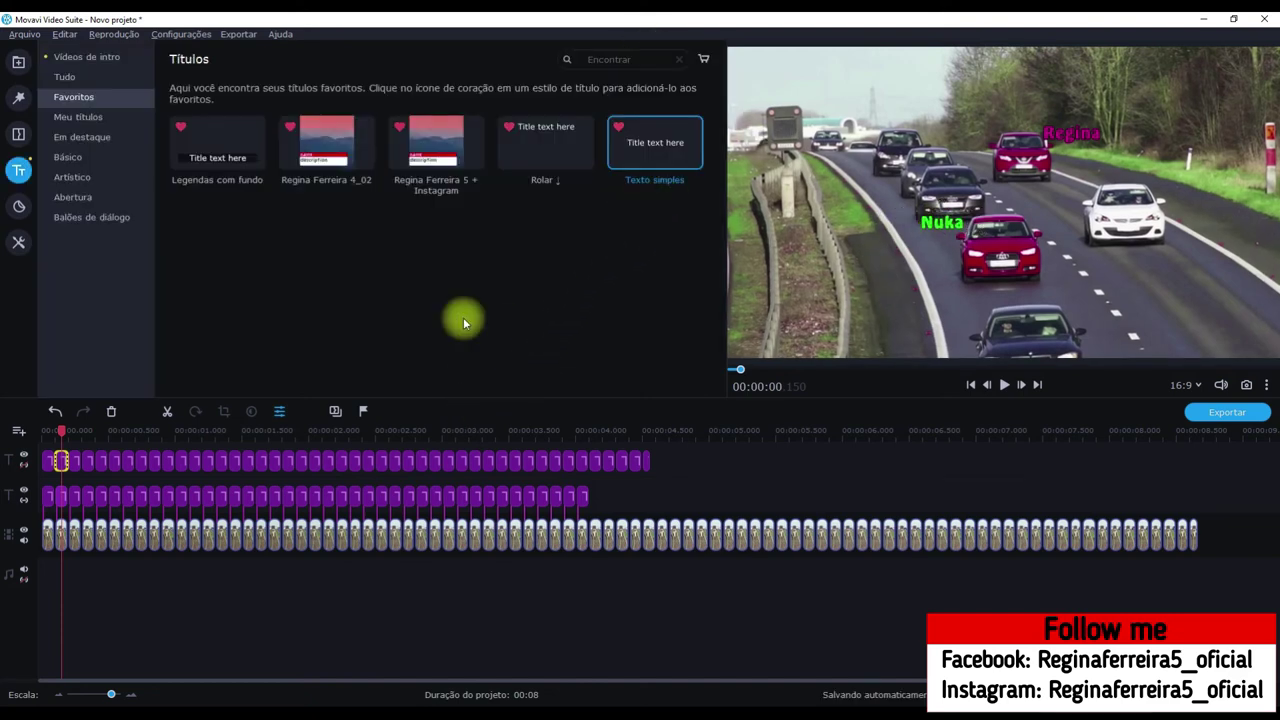
Move the third upper-track title beside the nearer red car's roof and replace its text with the second name
click(70, 467)
double_click(74, 460)
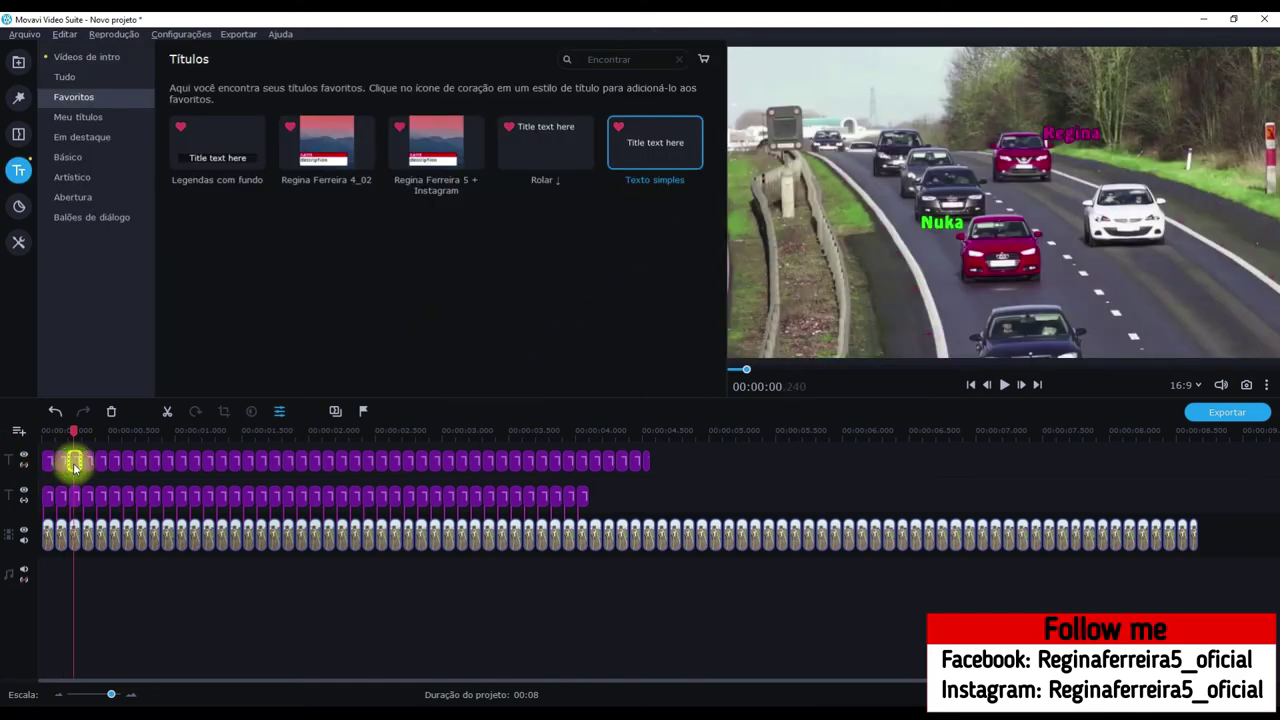
drag(1064, 130, 931, 231)
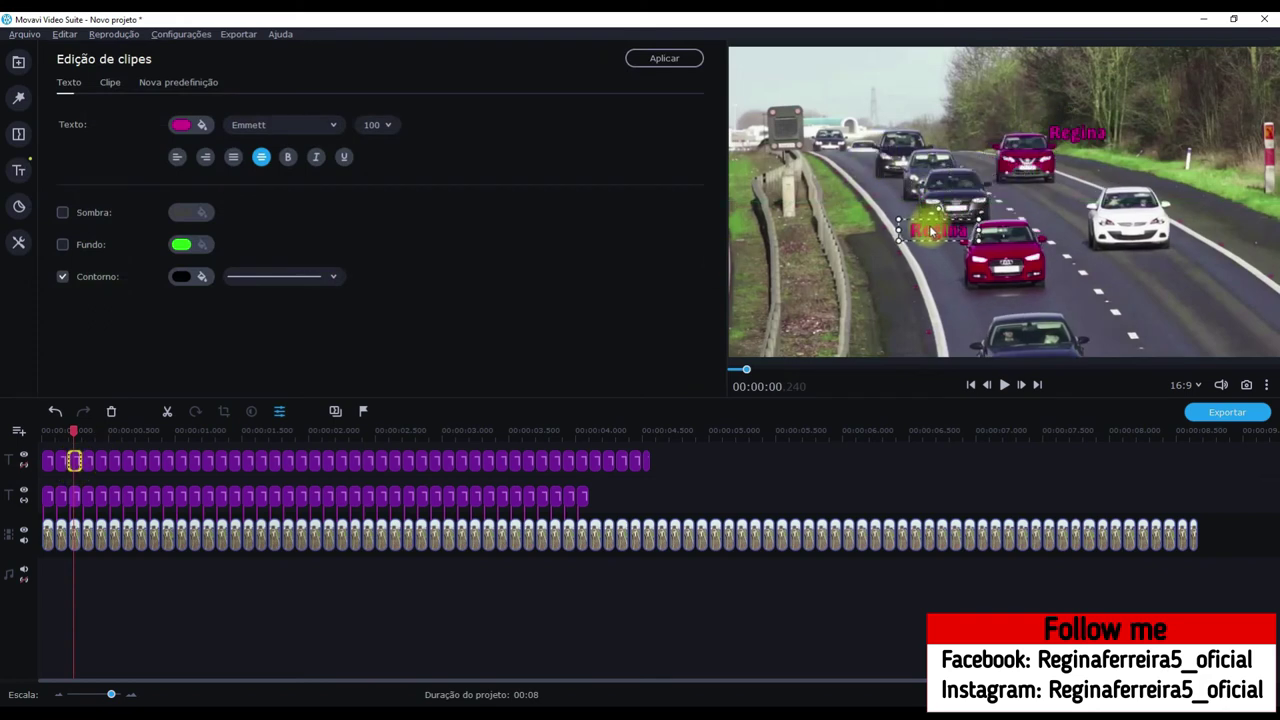
double_click(930, 231)
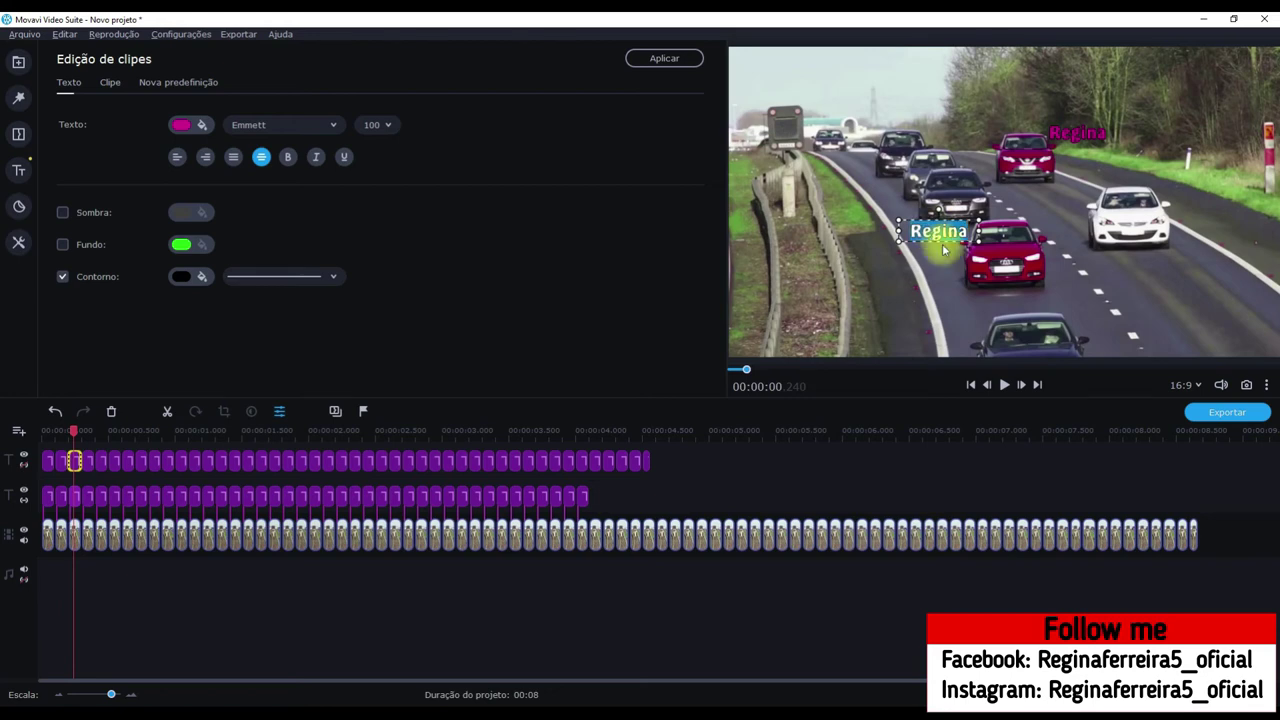
Set the third upper-track title's text colour to green (#00ff00) and apply the edit
click(204, 125)
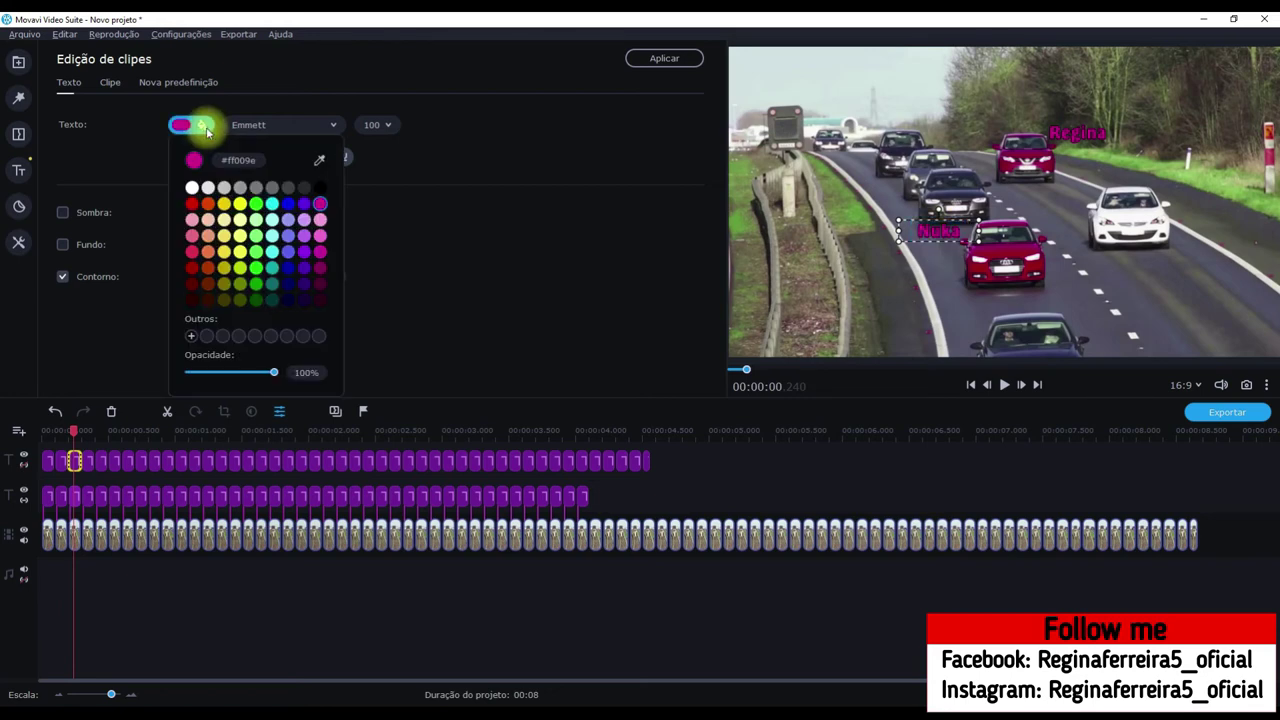
click(257, 205)
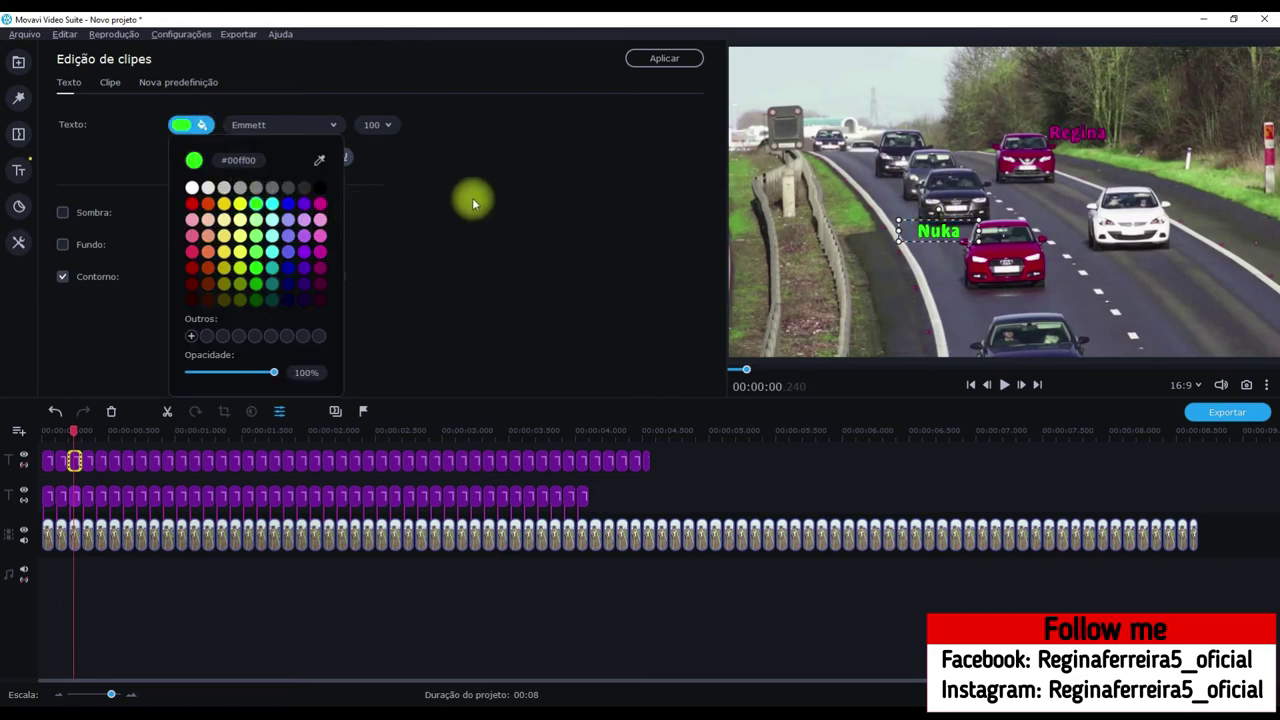
click(662, 58)
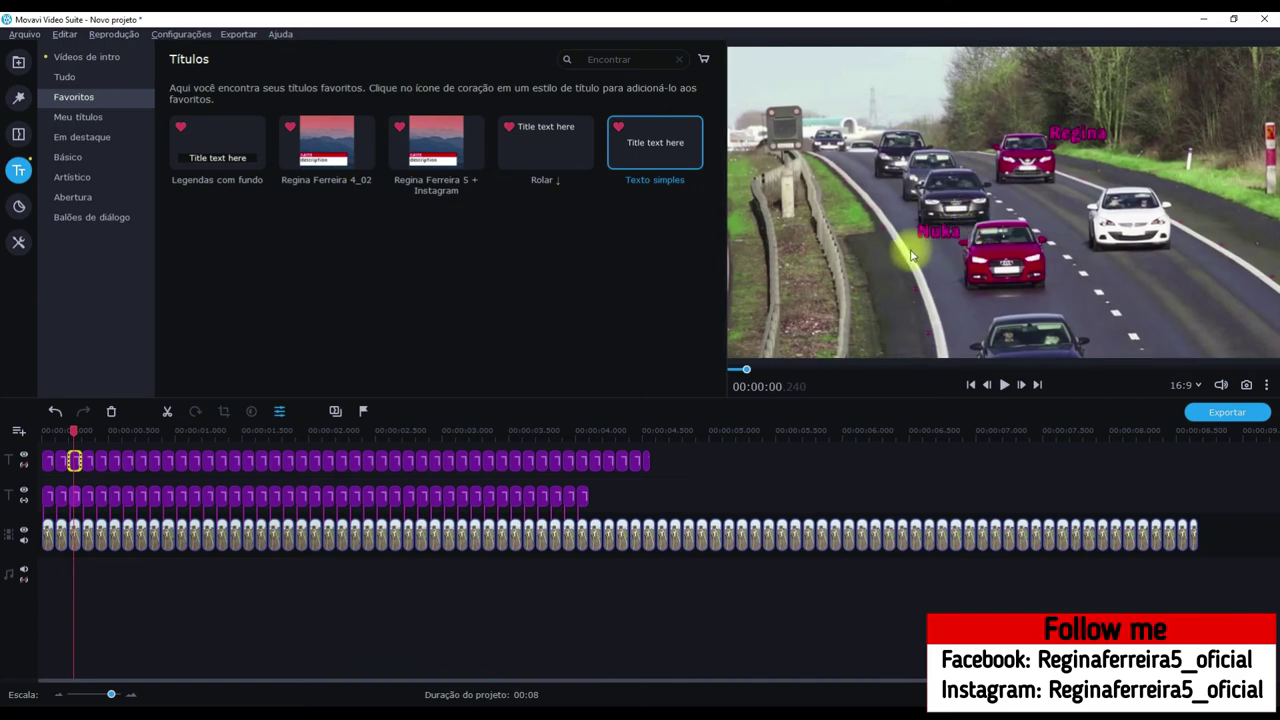
Move the fourth upper-track title beside the nearer red car's roof and replace its text with the second name
double_click(86, 461)
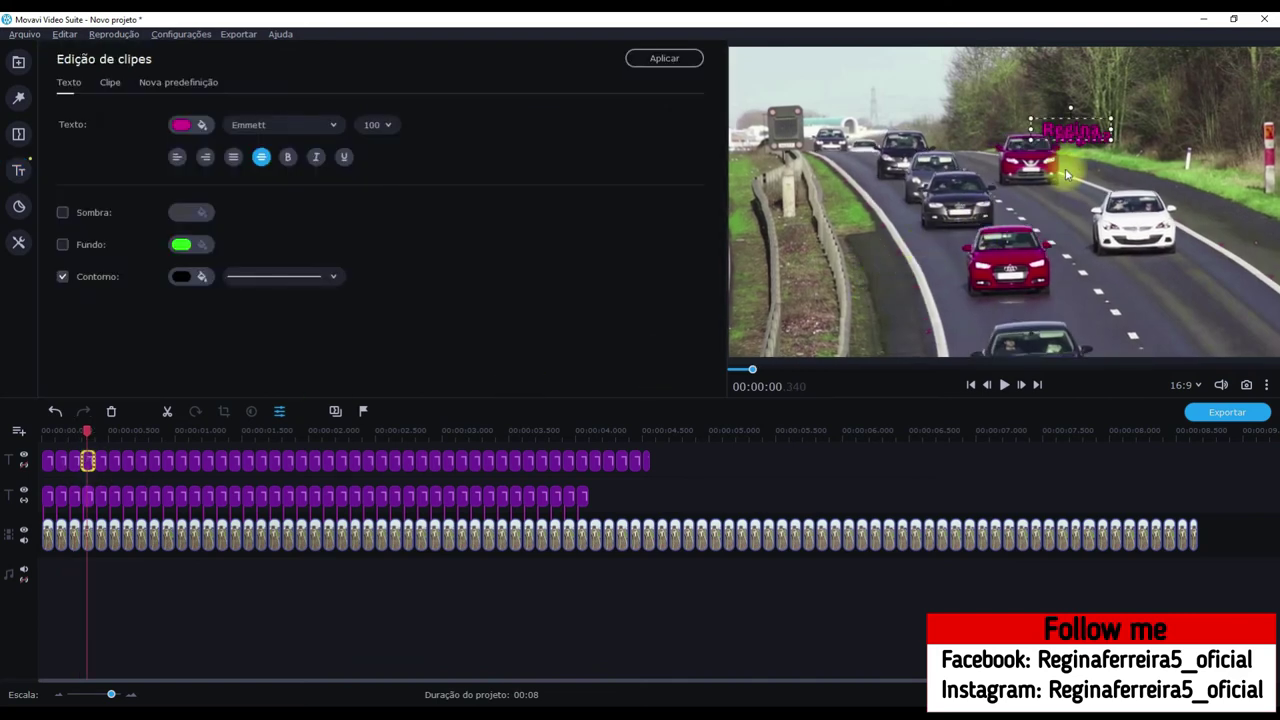
drag(1065, 138, 937, 242)
double_click(937, 242)
text(N)
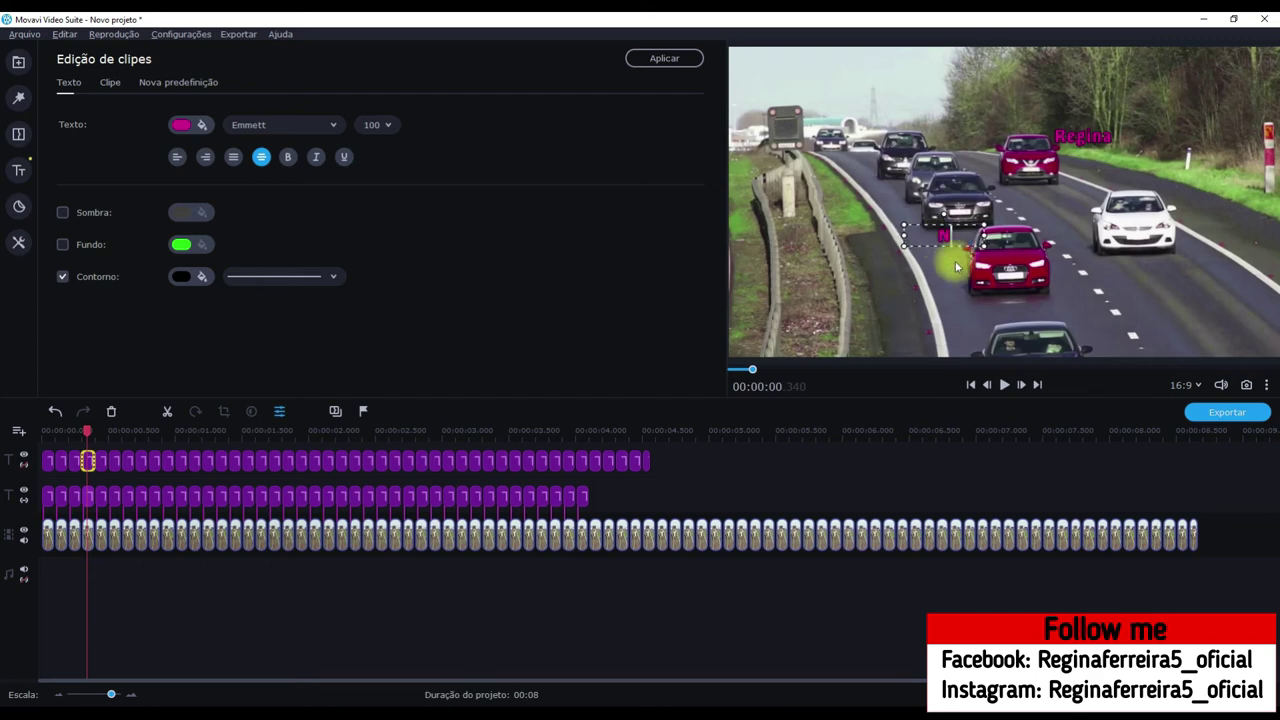
text(uka)
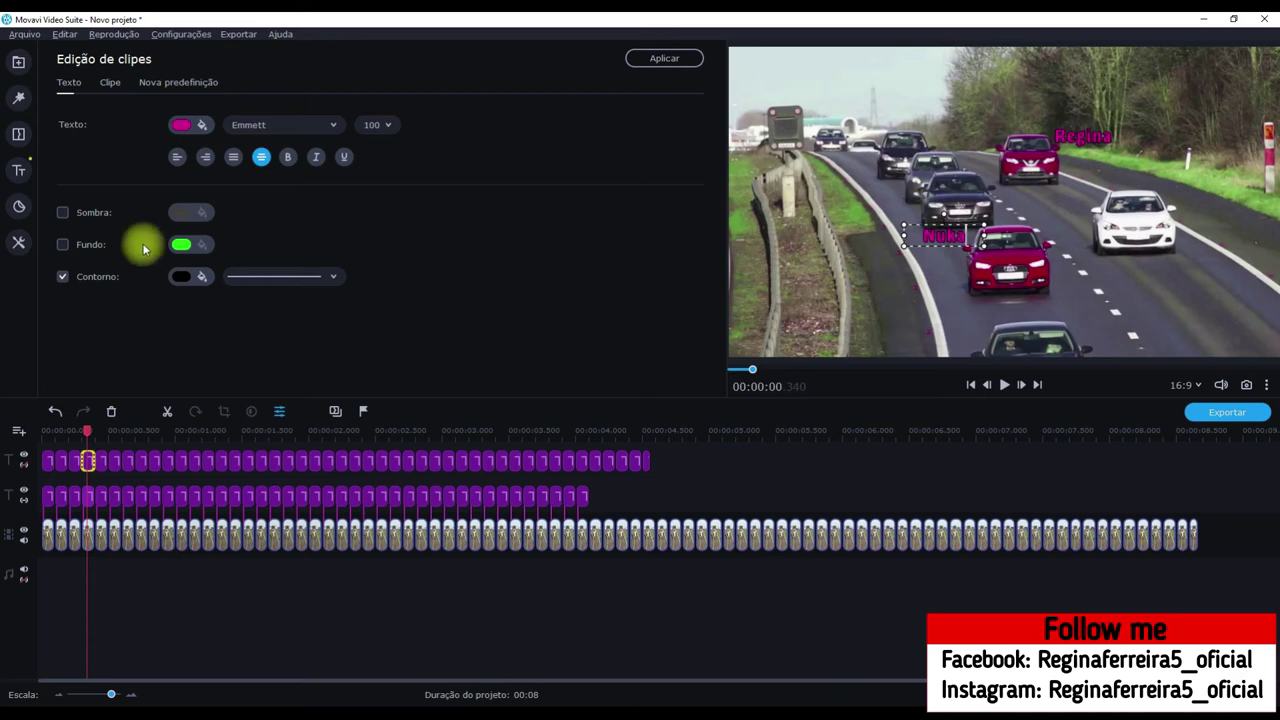
Set the fourth upper-track title's text colour to green and apply the edit
click(203, 126)
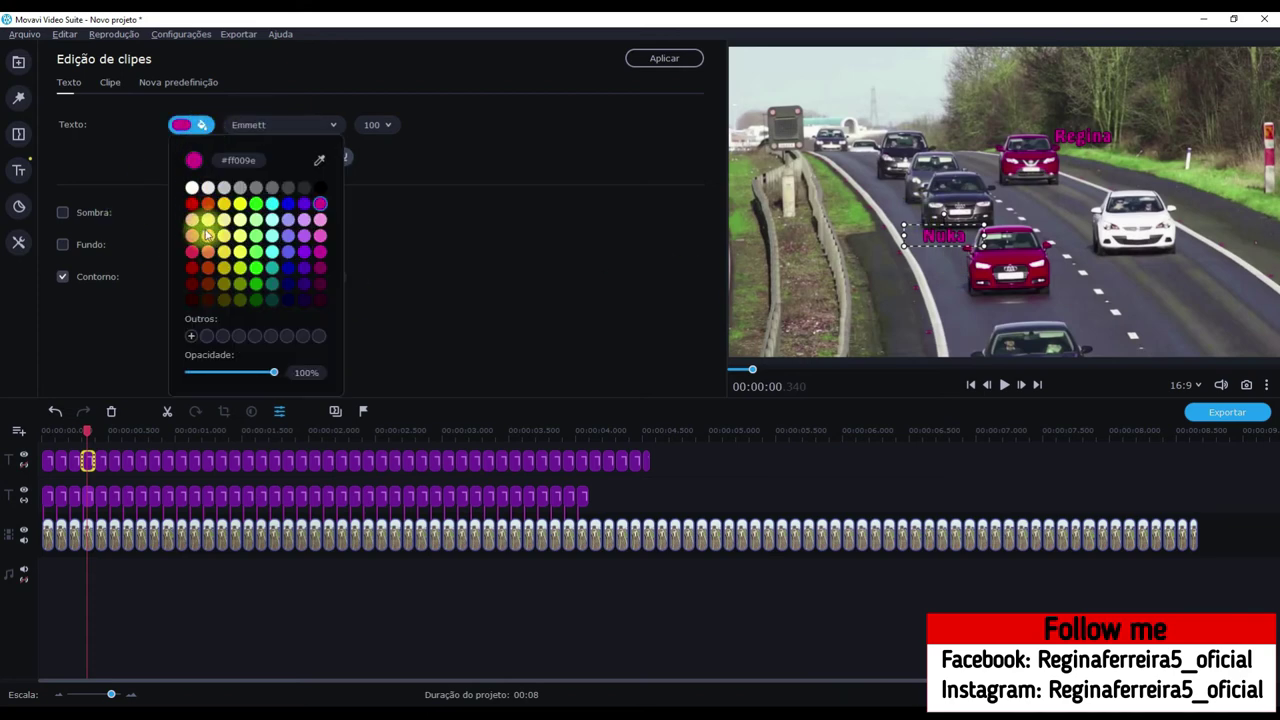
click(256, 203)
click(664, 59)
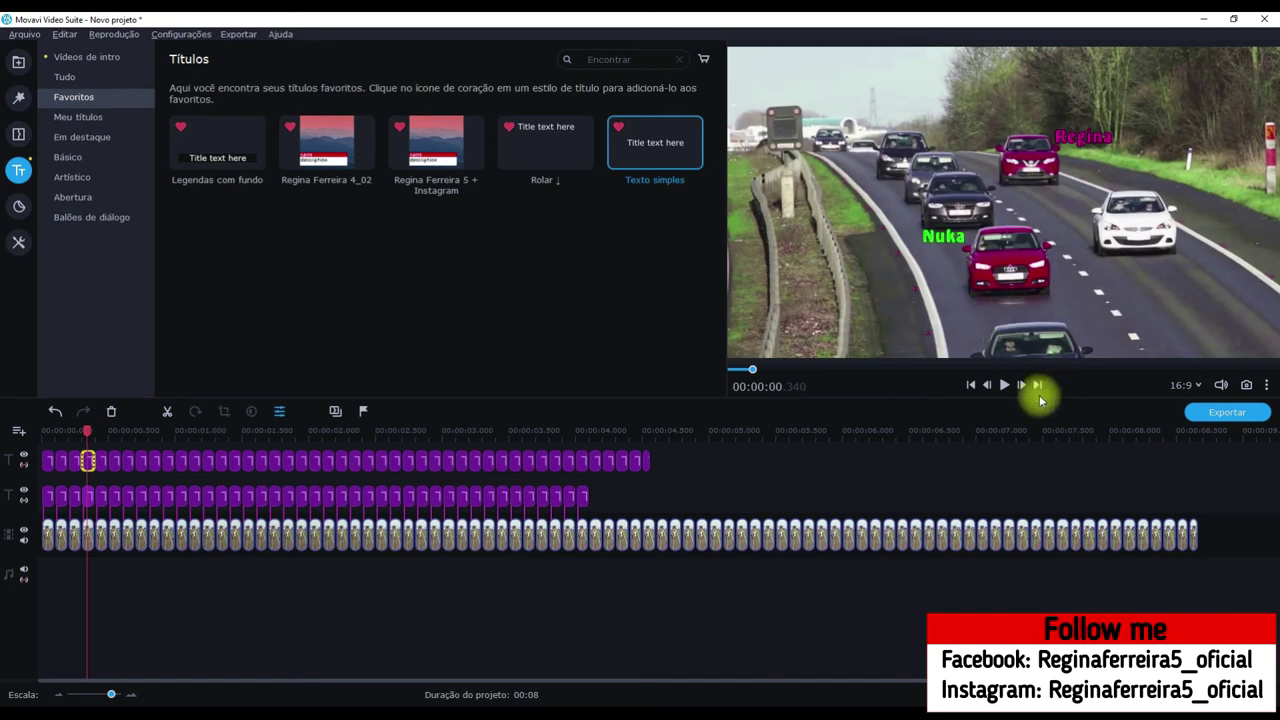
Set the upper-track titles at about 00:00:01.650 and 00:00:01.755 to green beside the nearer red car and apply the edits
double_click(260, 460)
click(192, 125)
click(252, 213)
click(664, 59)
double_click(260, 460)
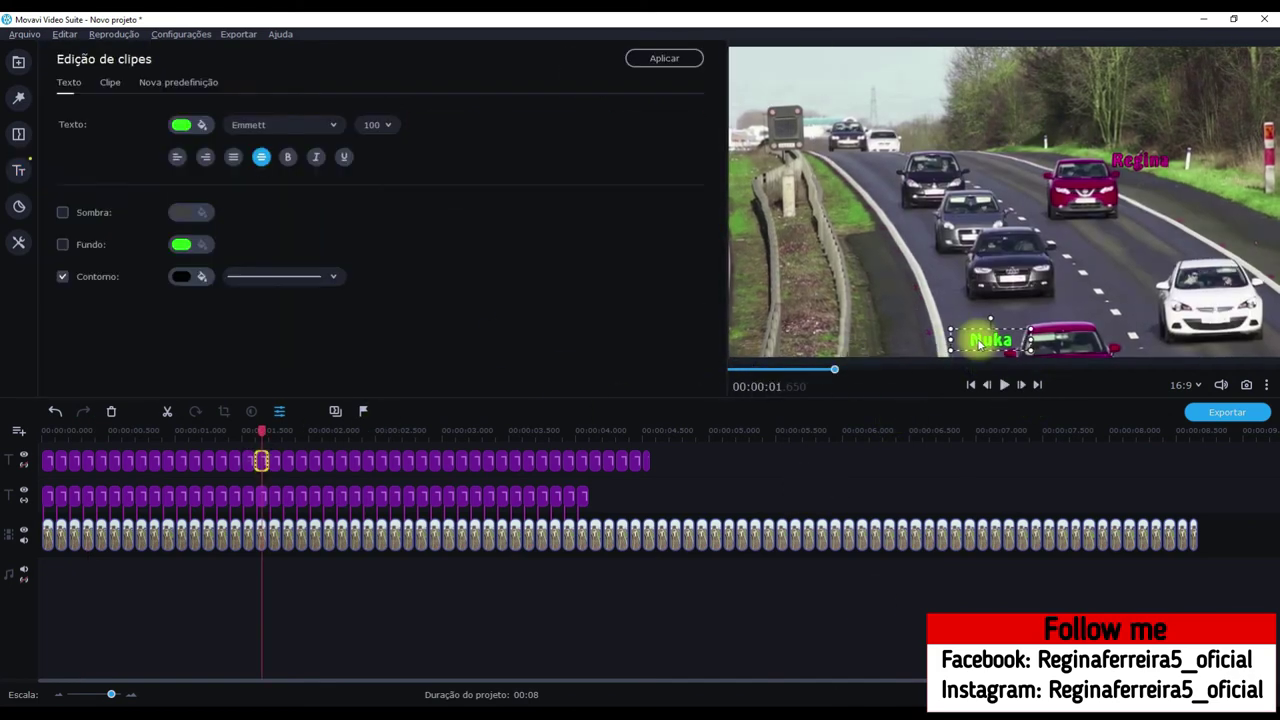
click(297, 520)
click(273, 460)
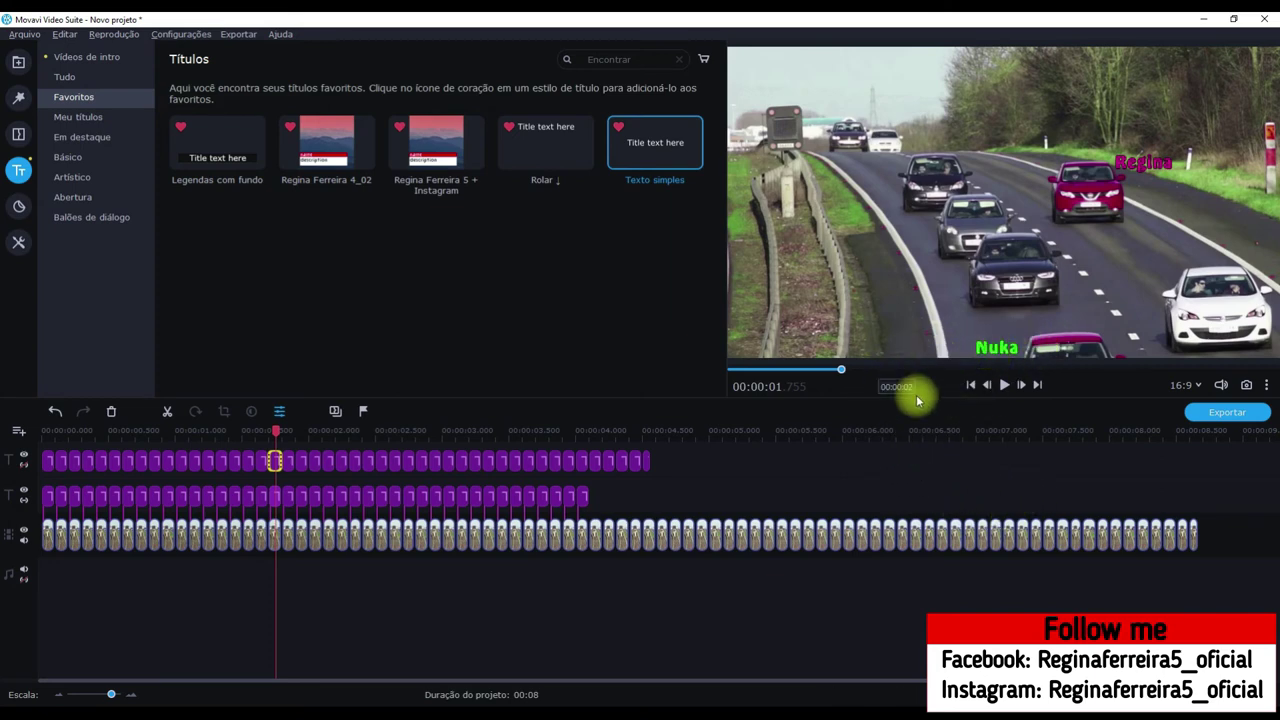
Cut all upper-track titles that follow the last green one and paste them at the start of the timeline
click(287, 461)
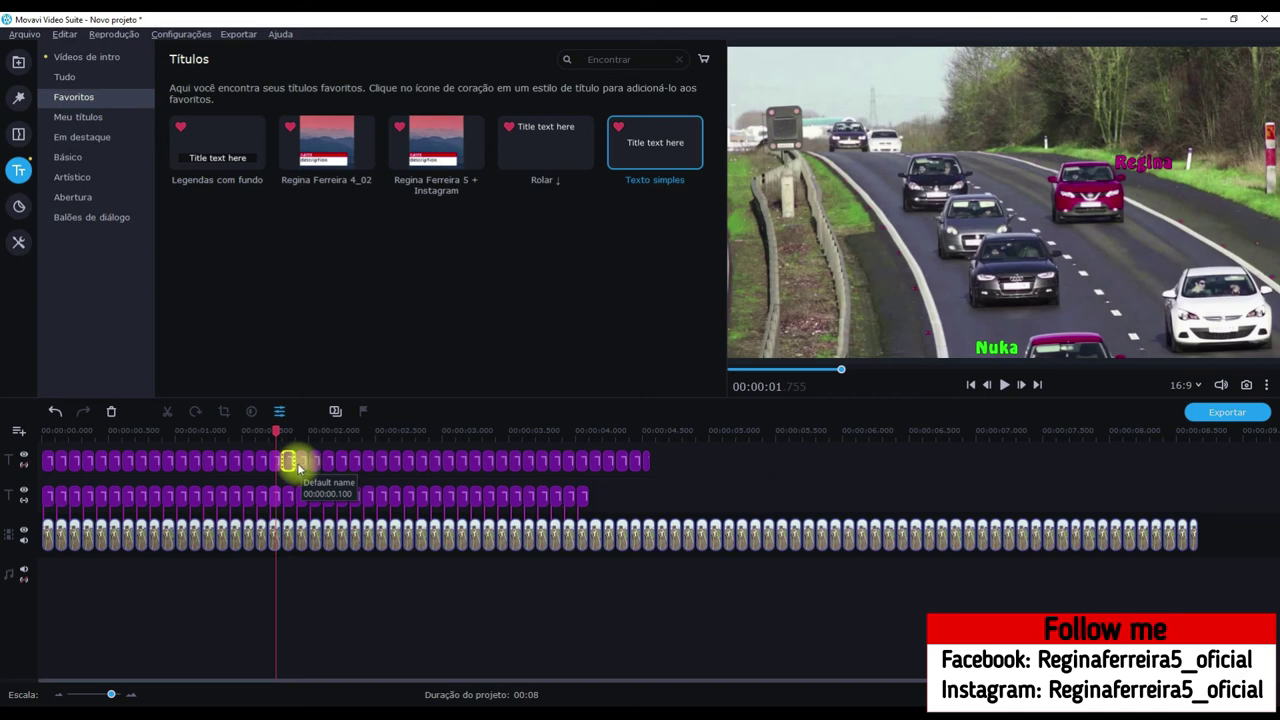
ctrl+click(302, 463)
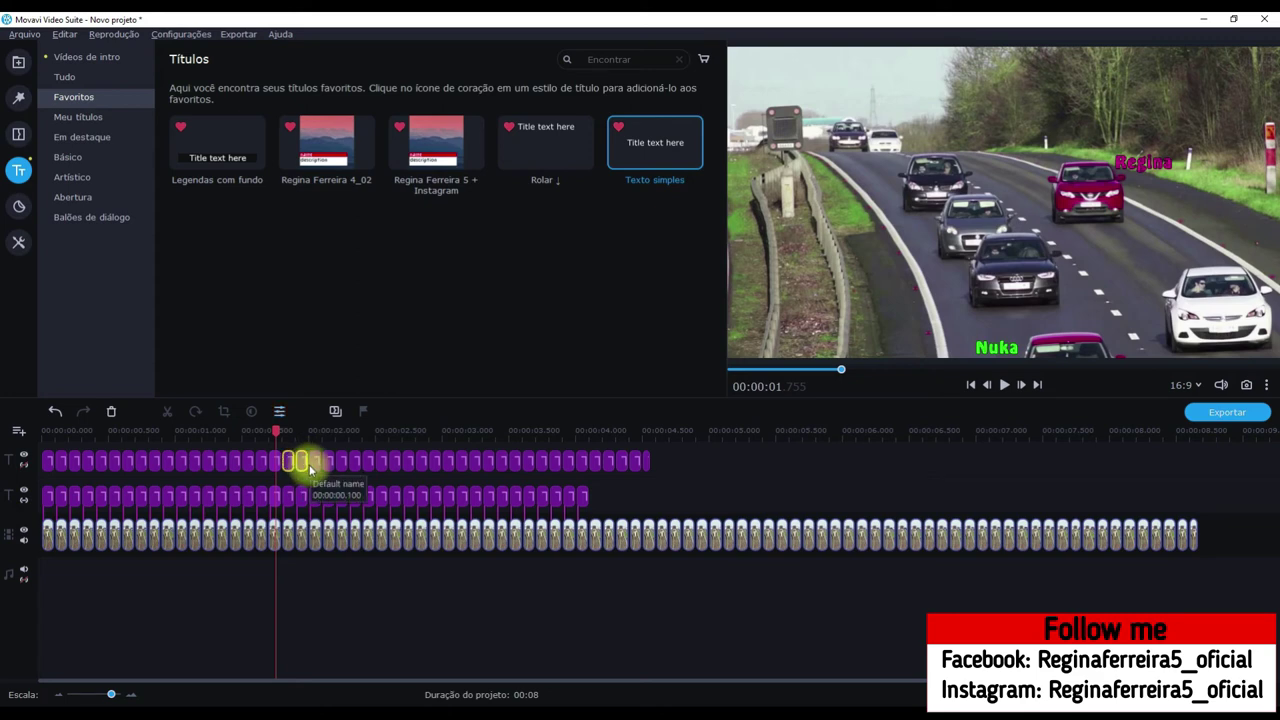
shift+click(285, 463)
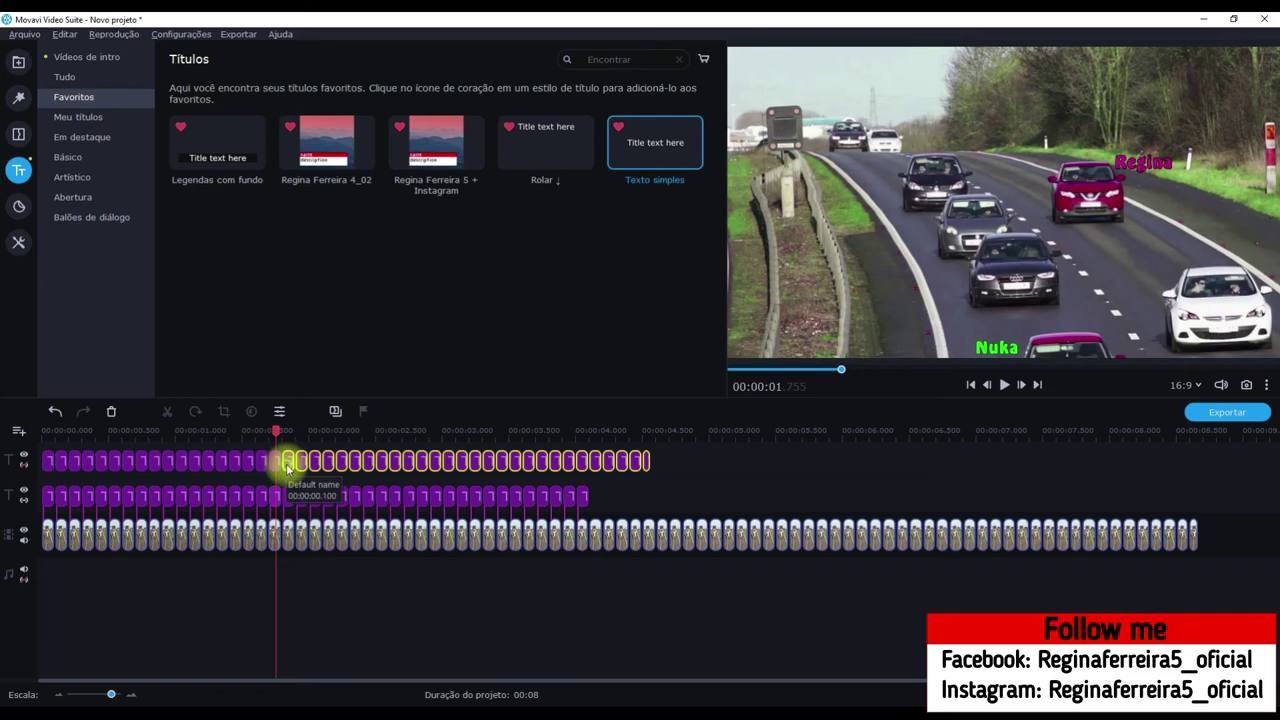
click(286, 432)
key(Delete)
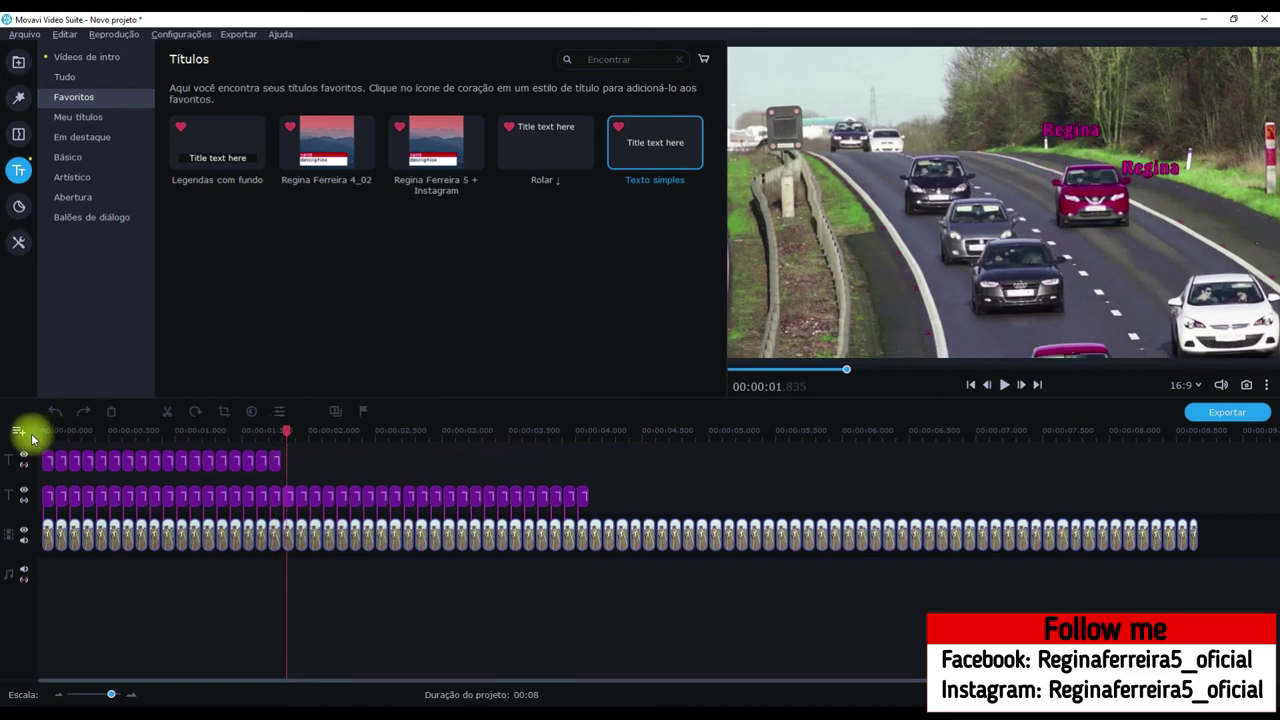
click(46, 431)
key(ctrl+v)
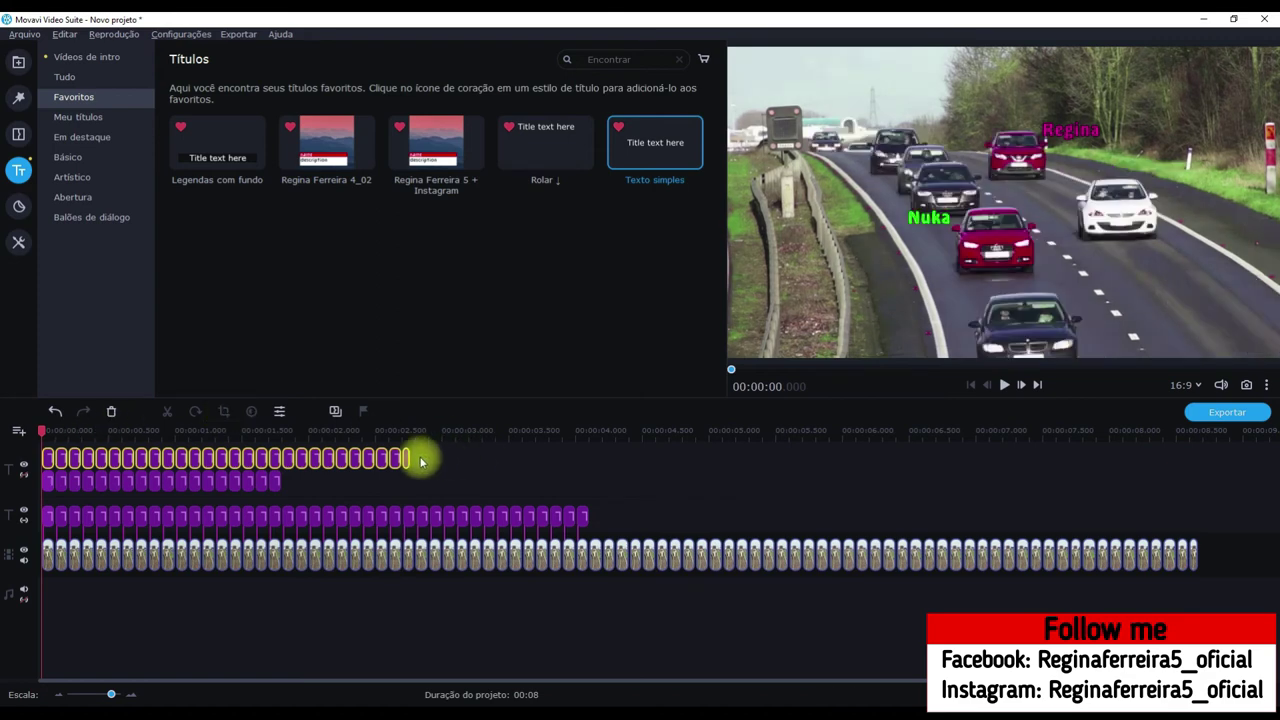
Move the first title of the pasted row beside the farthest black car and replace its text with the third name in blue
click(48, 460)
double_click(48, 460)
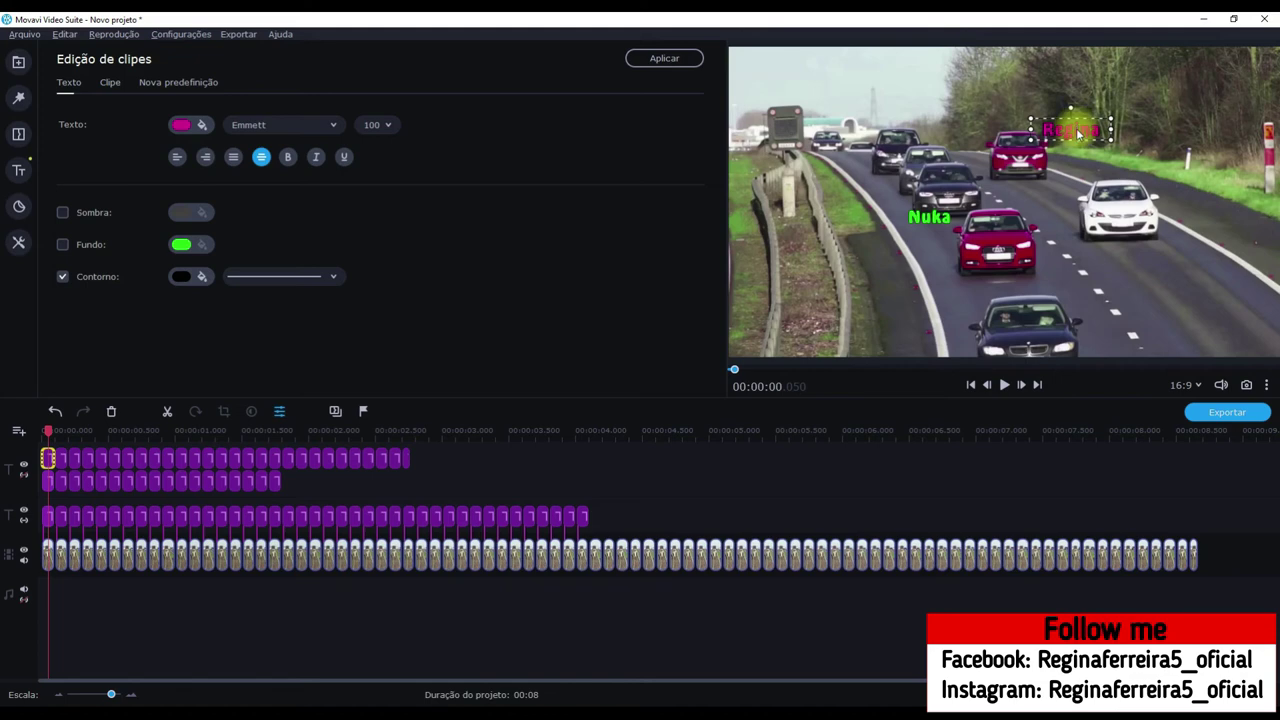
drag(1077, 135, 846, 139)
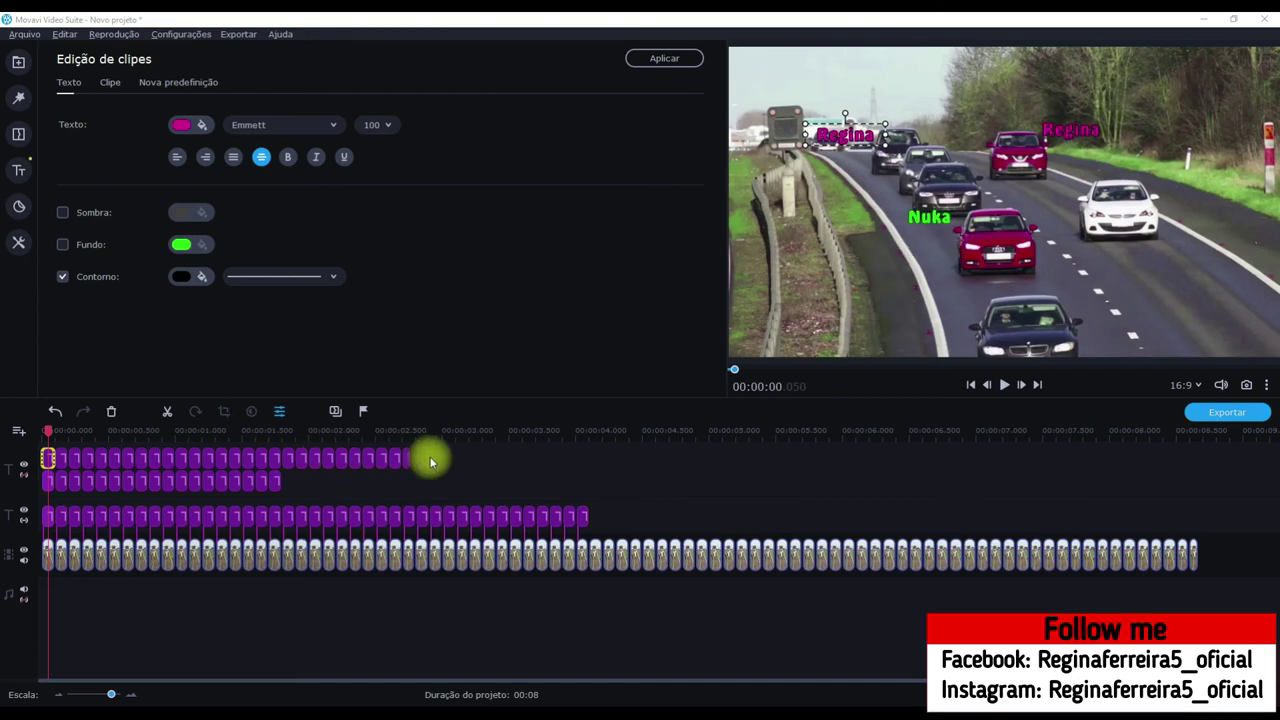
click(48, 458)
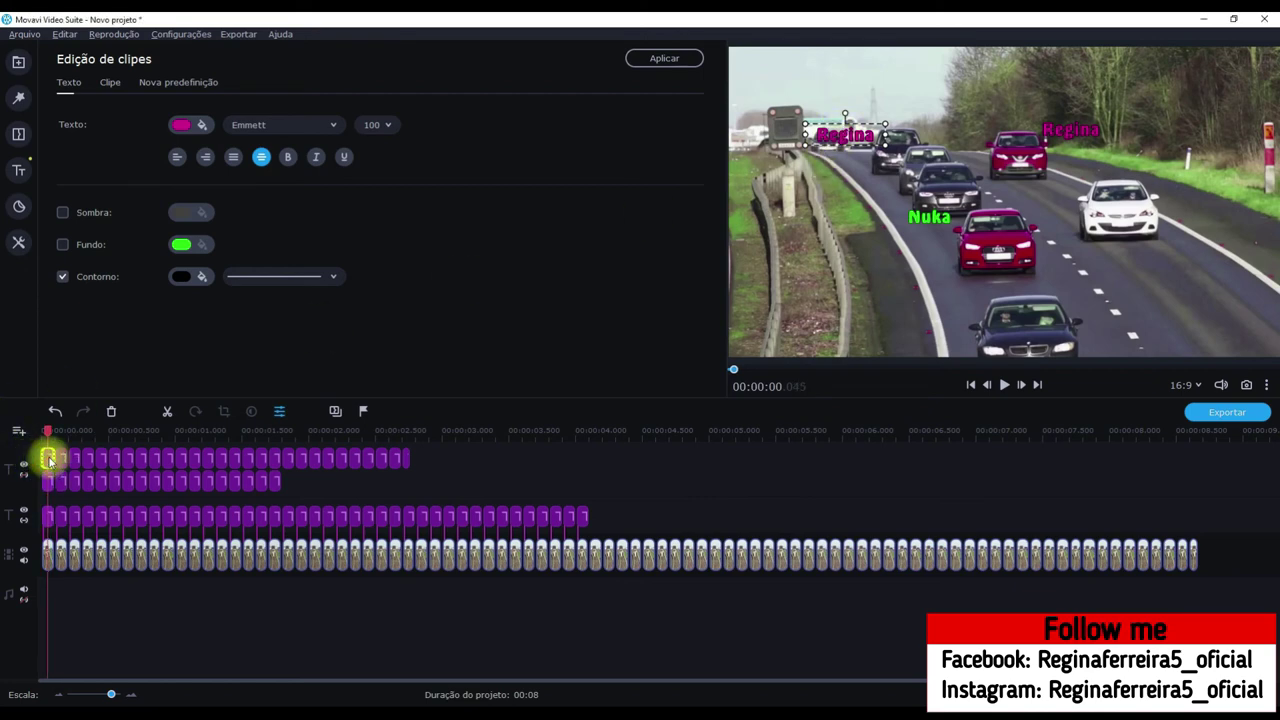
double_click(823, 141)
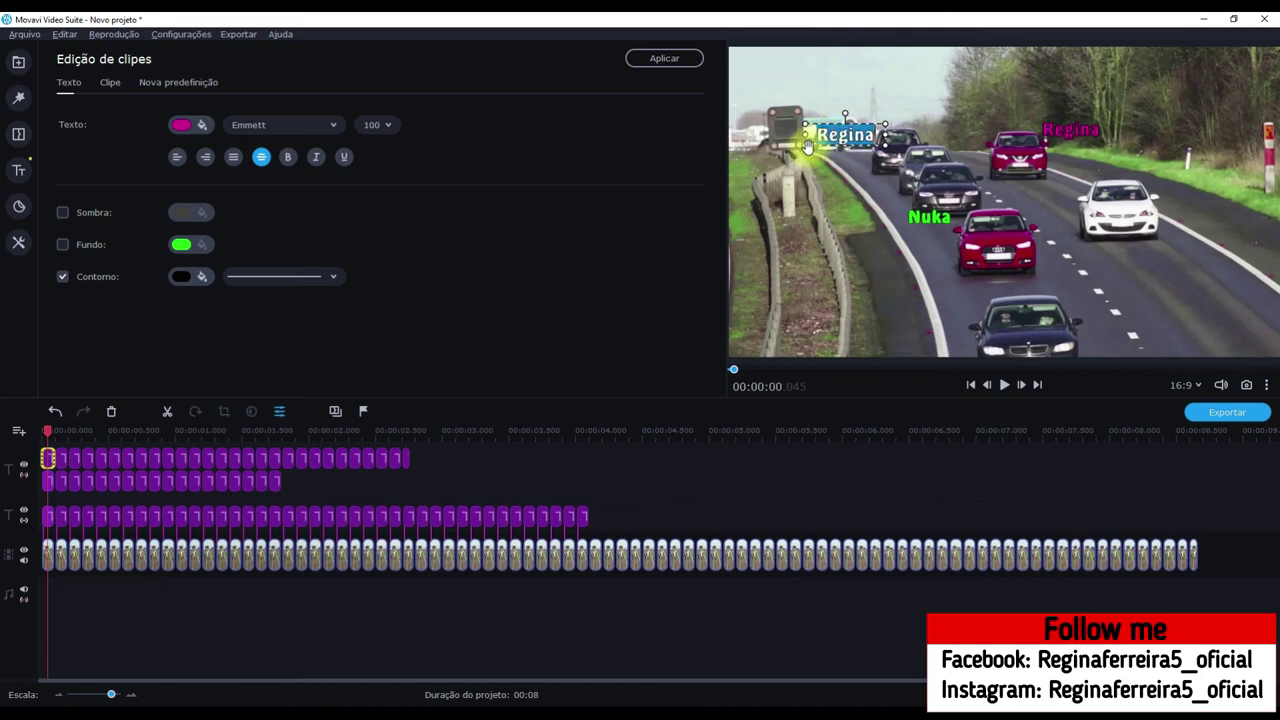
text(Darcio)
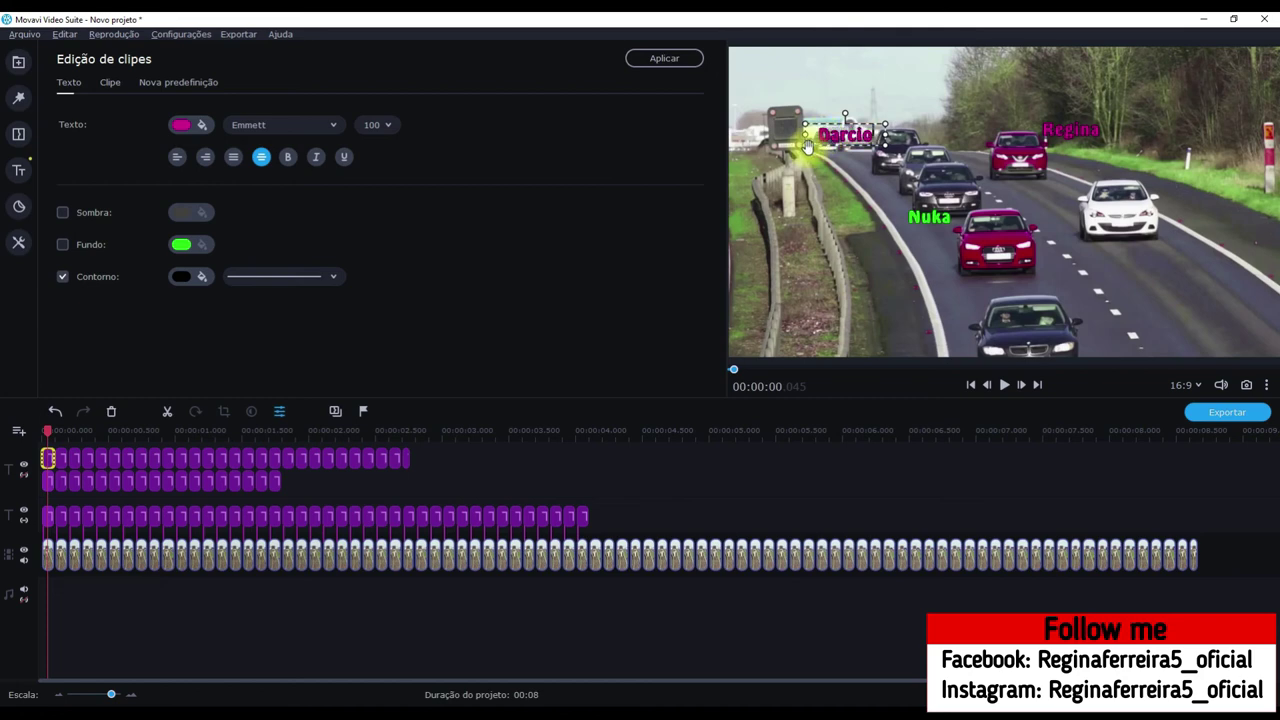
click(436, 413)
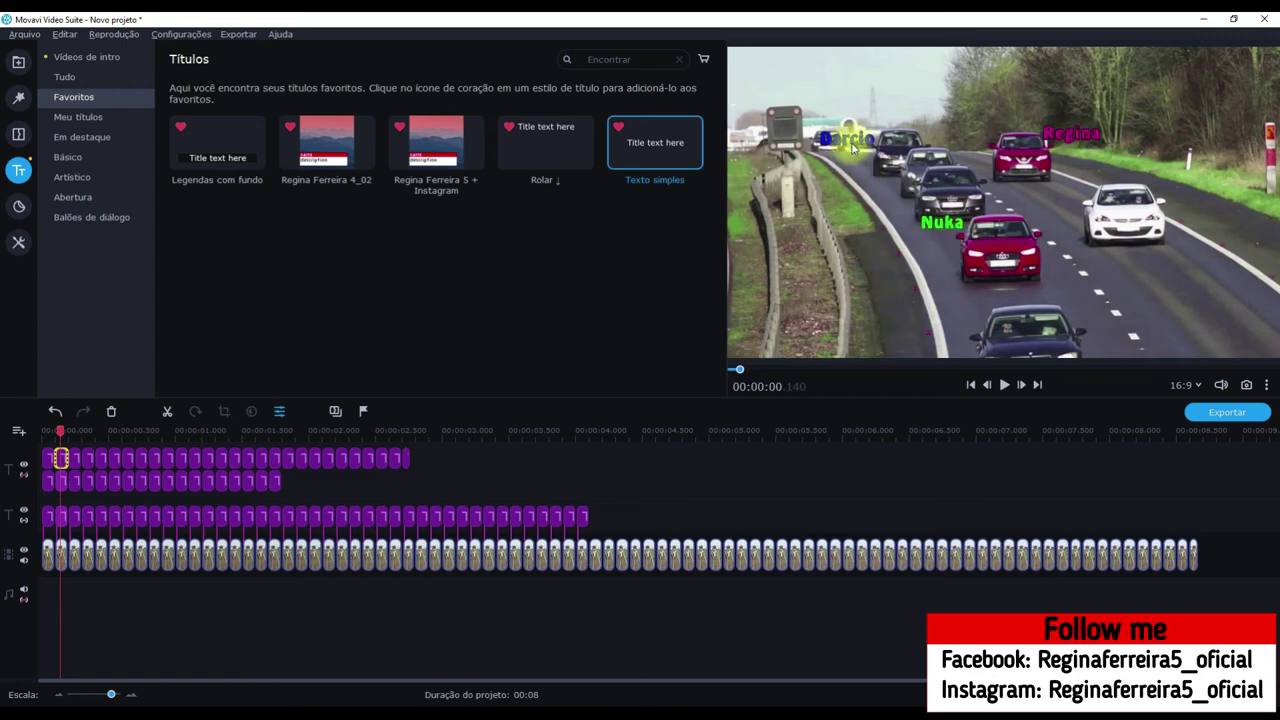
Shrink the first blue title slightly so it fits beside the farthest black car and apply the edit
click(47, 459)
key(Home)
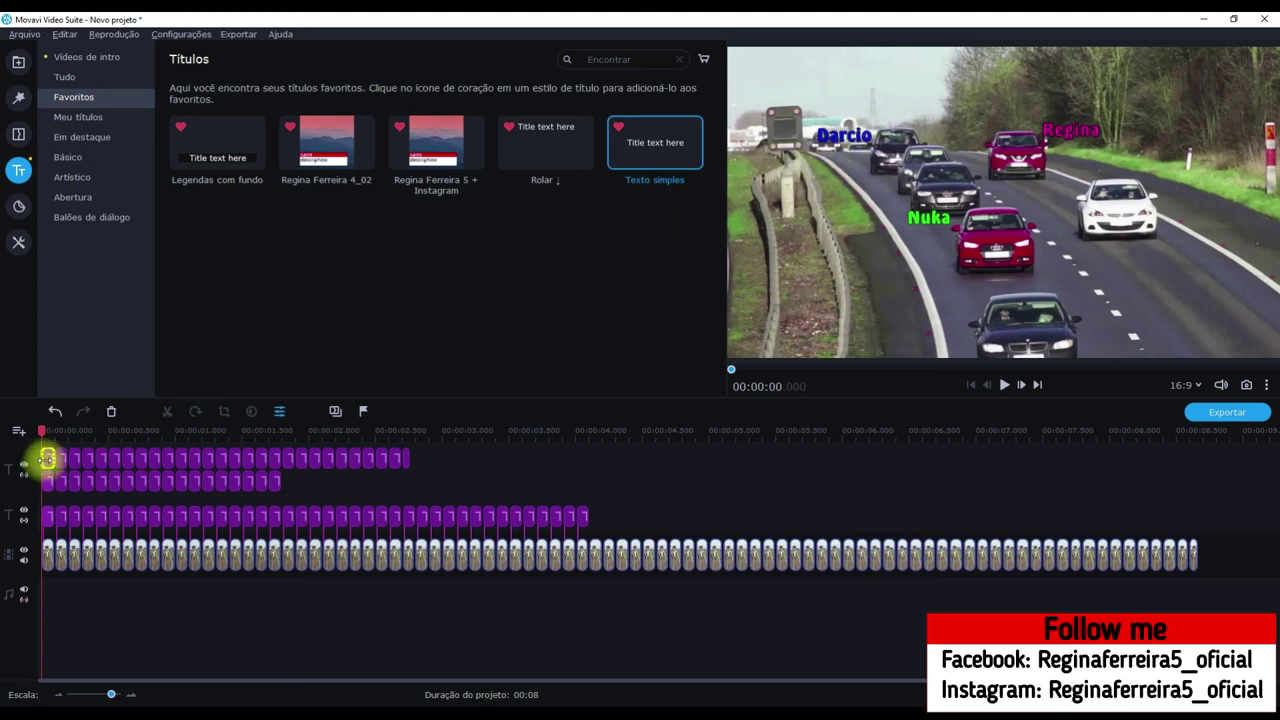
double_click(47, 460)
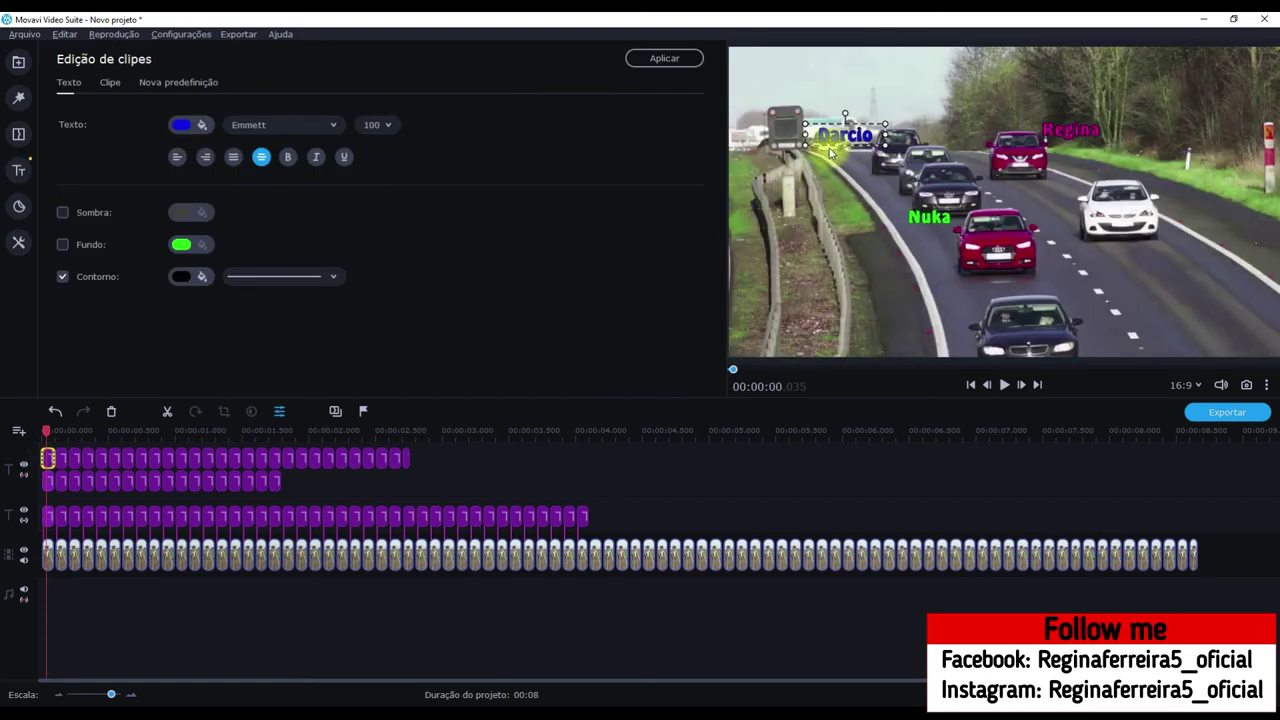
drag(806, 139, 822, 144)
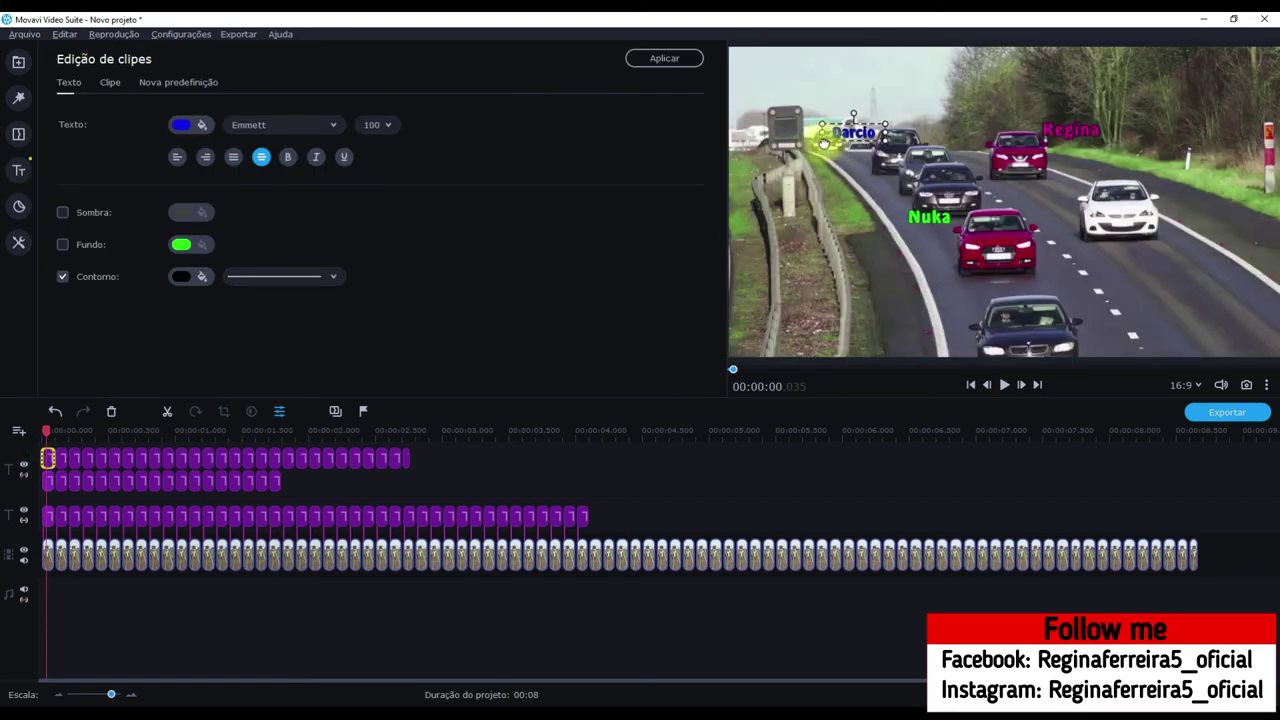
drag(823, 140, 819, 140)
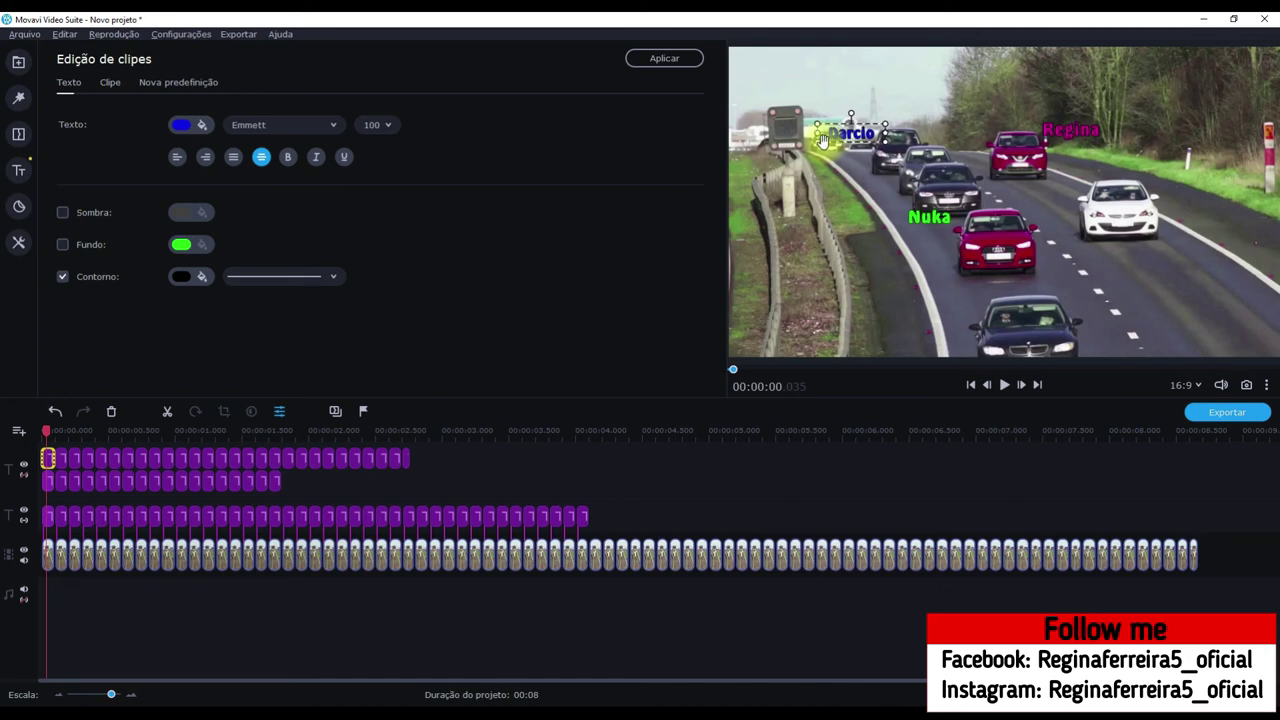
click(668, 58)
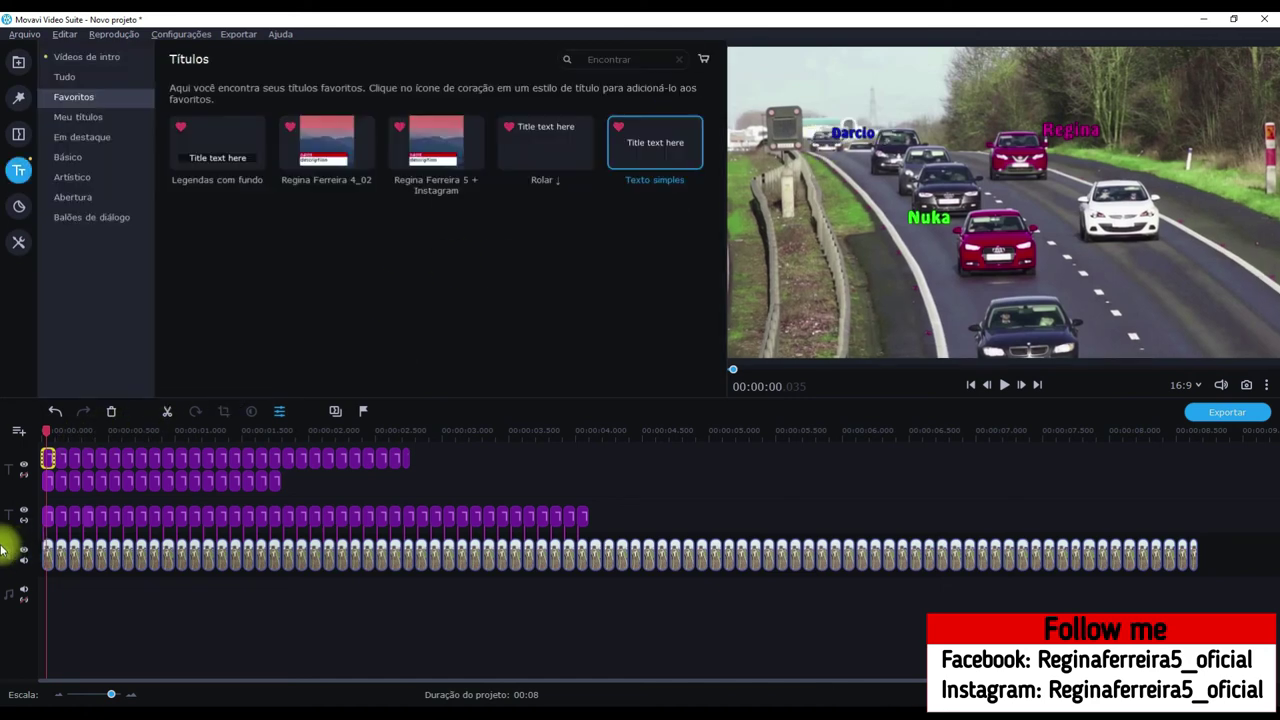
Shrink the second blue title slightly beside the farthest black car and apply the edit
click(60, 463)
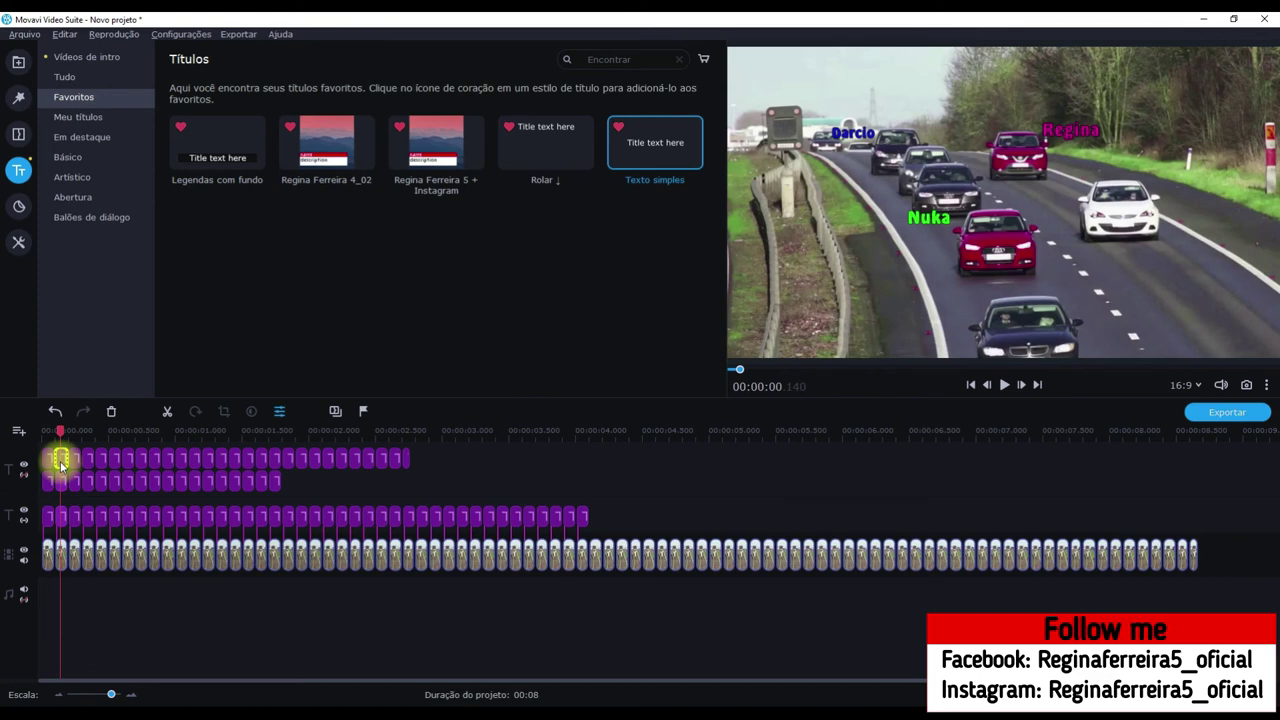
double_click(60, 463)
drag(821, 145, 846, 150)
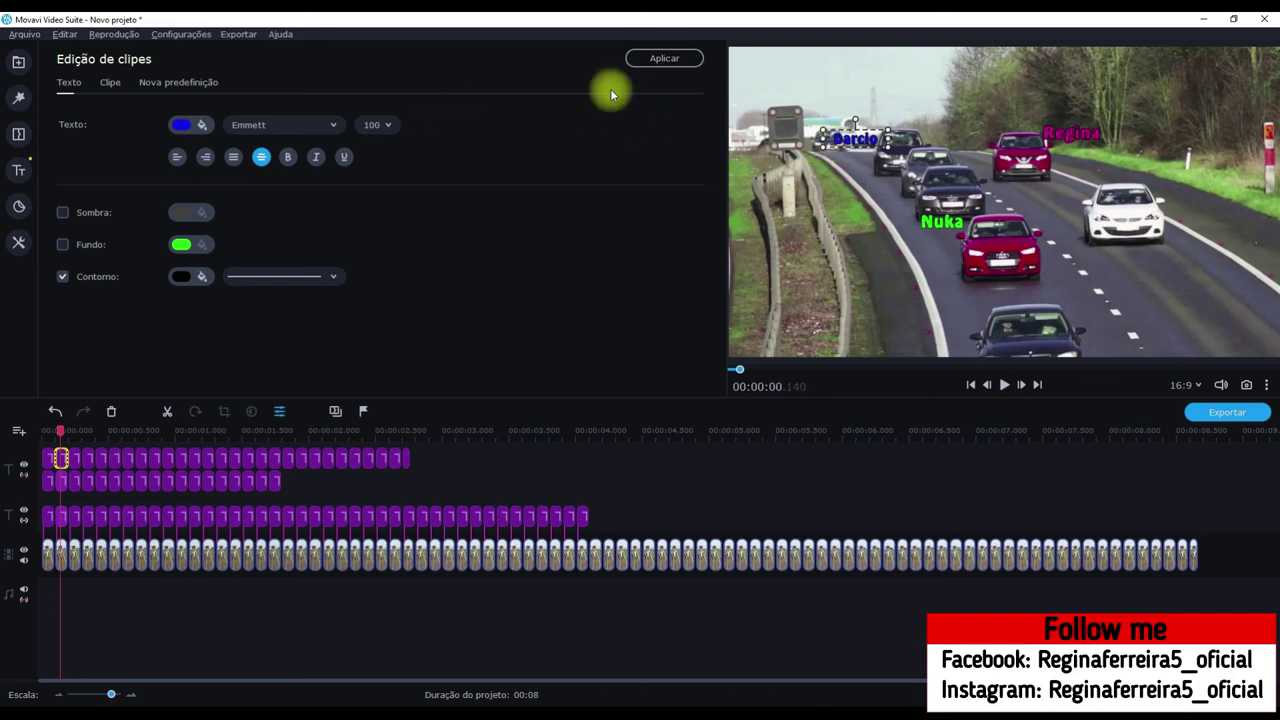
click(664, 58)
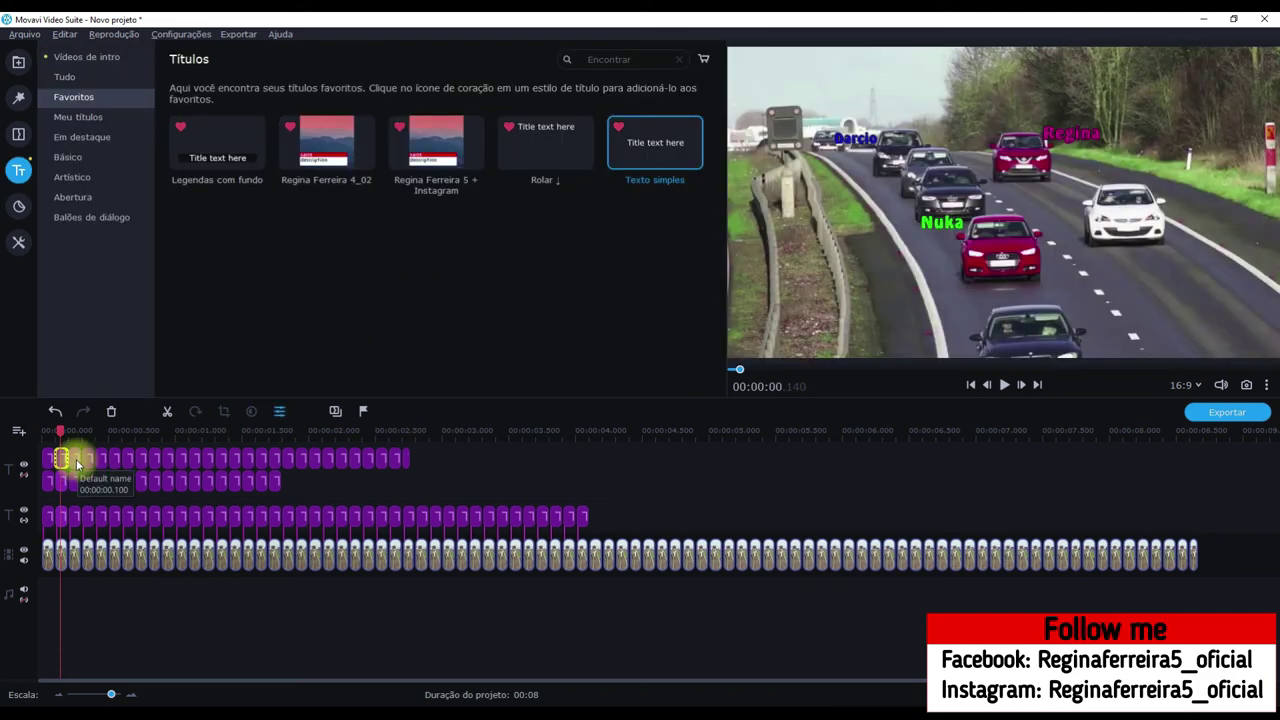
Move the third topmost title beside the farthest black car, replacing its text with the third name in blue
double_click(76, 459)
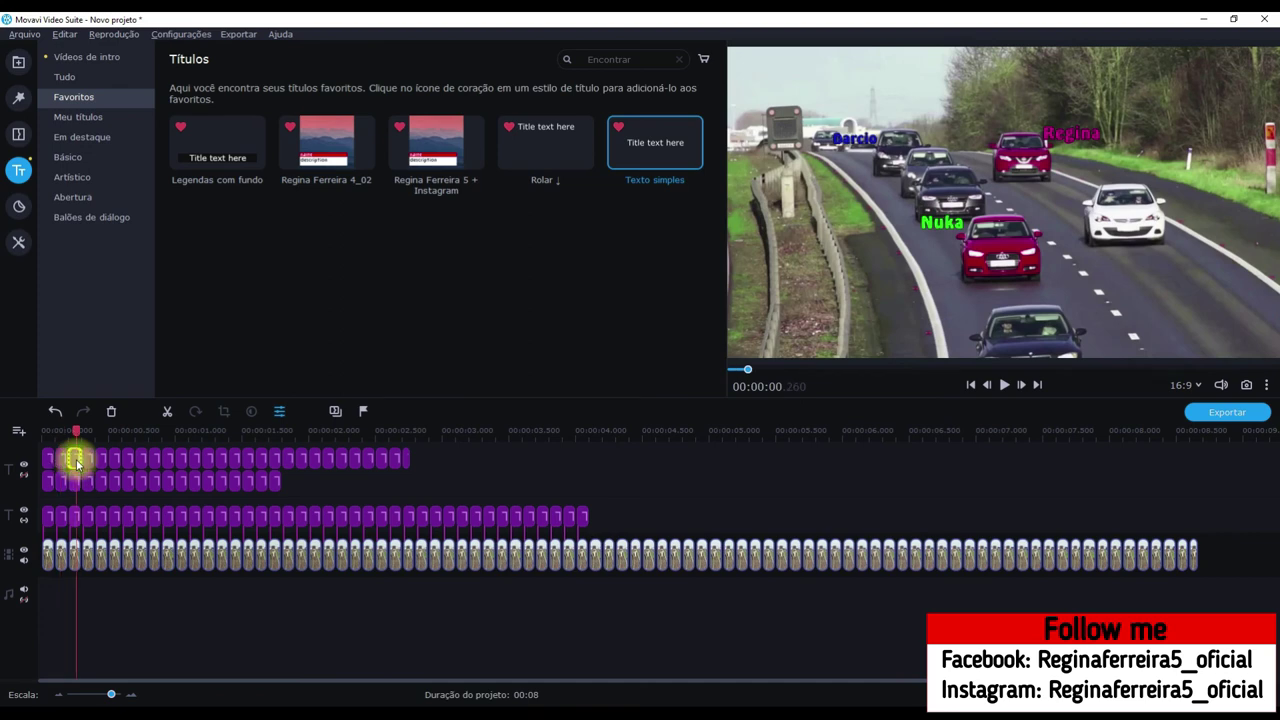
drag(1076, 131, 852, 137)
double_click(851, 136)
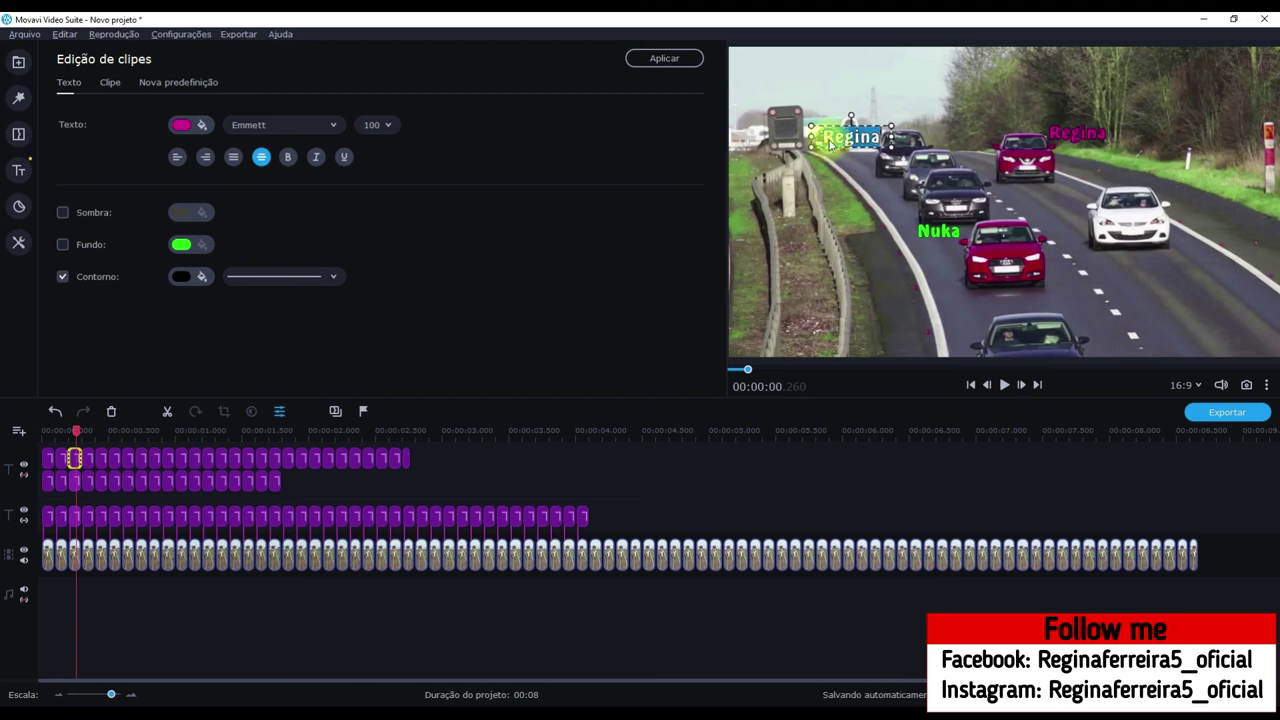
text(Darcio)
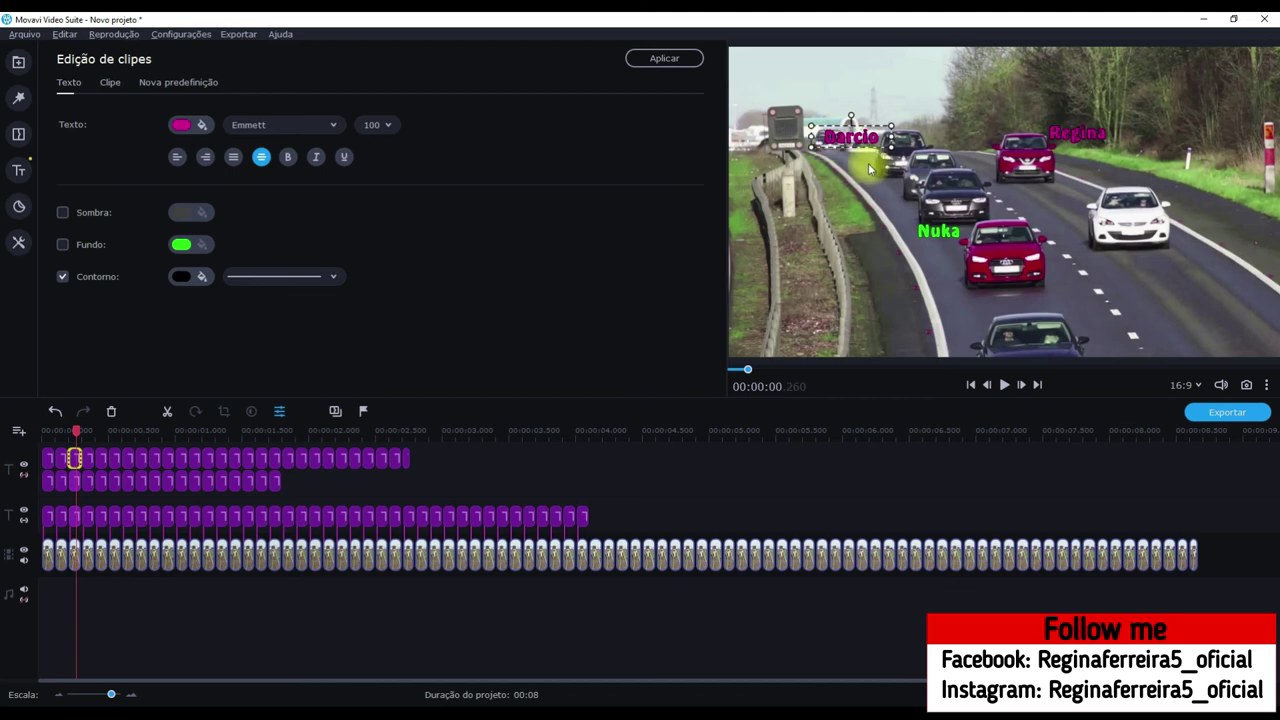
click(184, 124)
Delete the short leftover title ending the topmost row and paste a copy of the row's last seven titles at 00:00:02.790
click(403, 462)
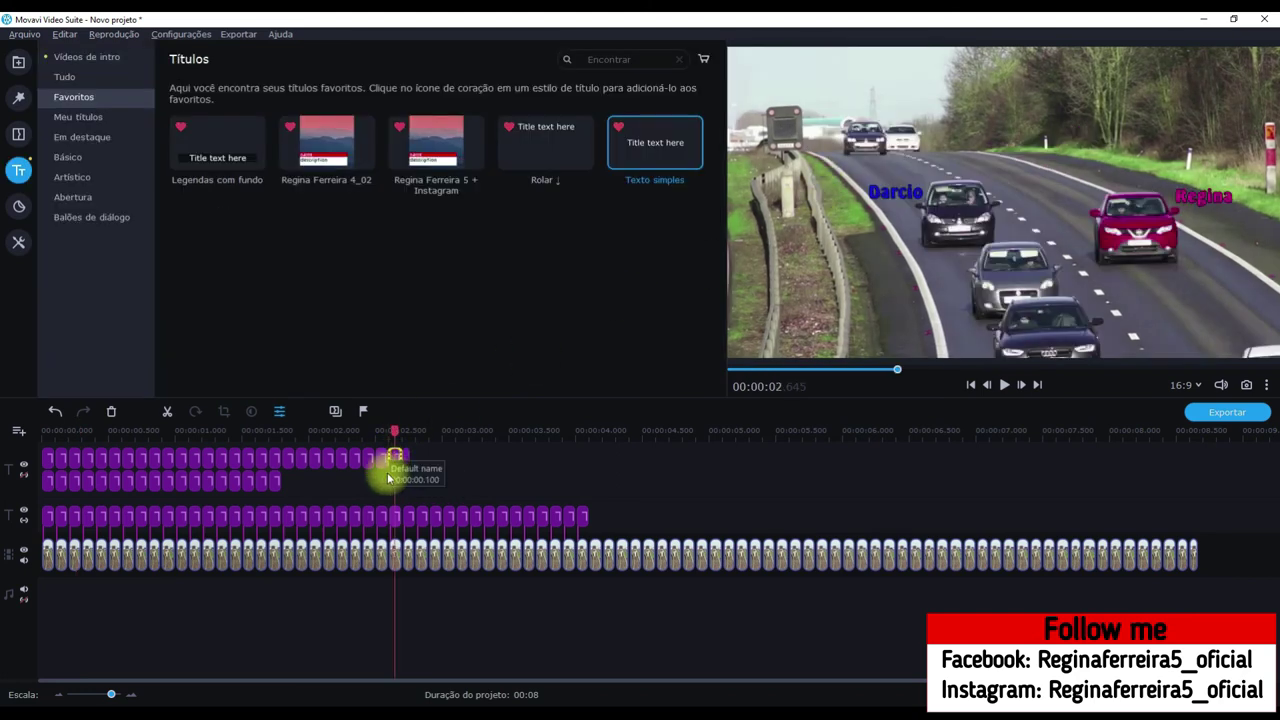
drag(407, 467, 405, 460)
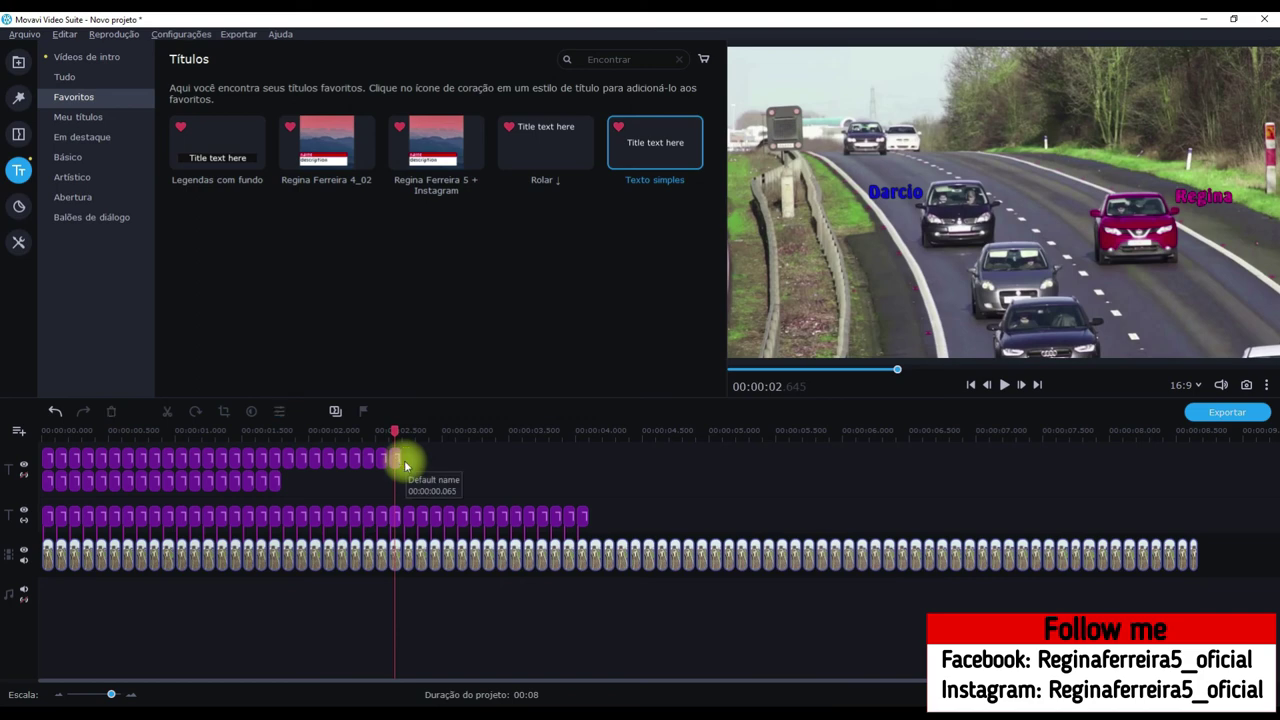
click(315, 459)
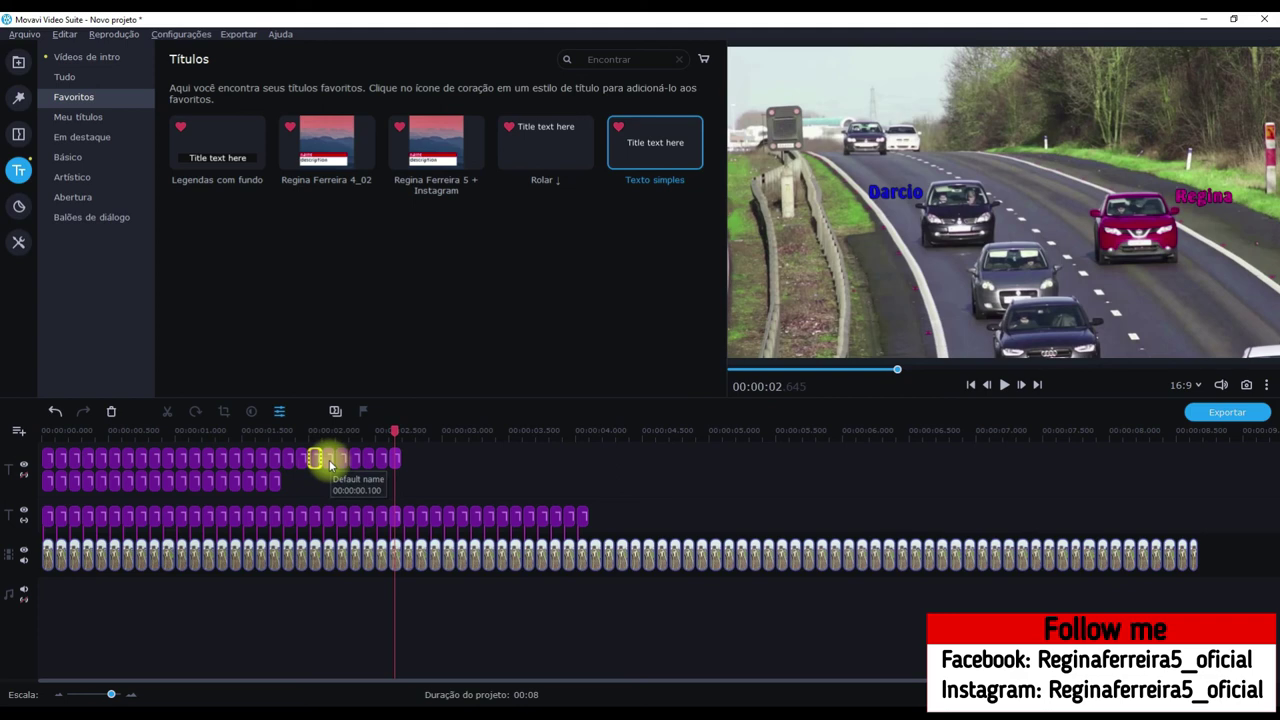
shift+click(355, 459)
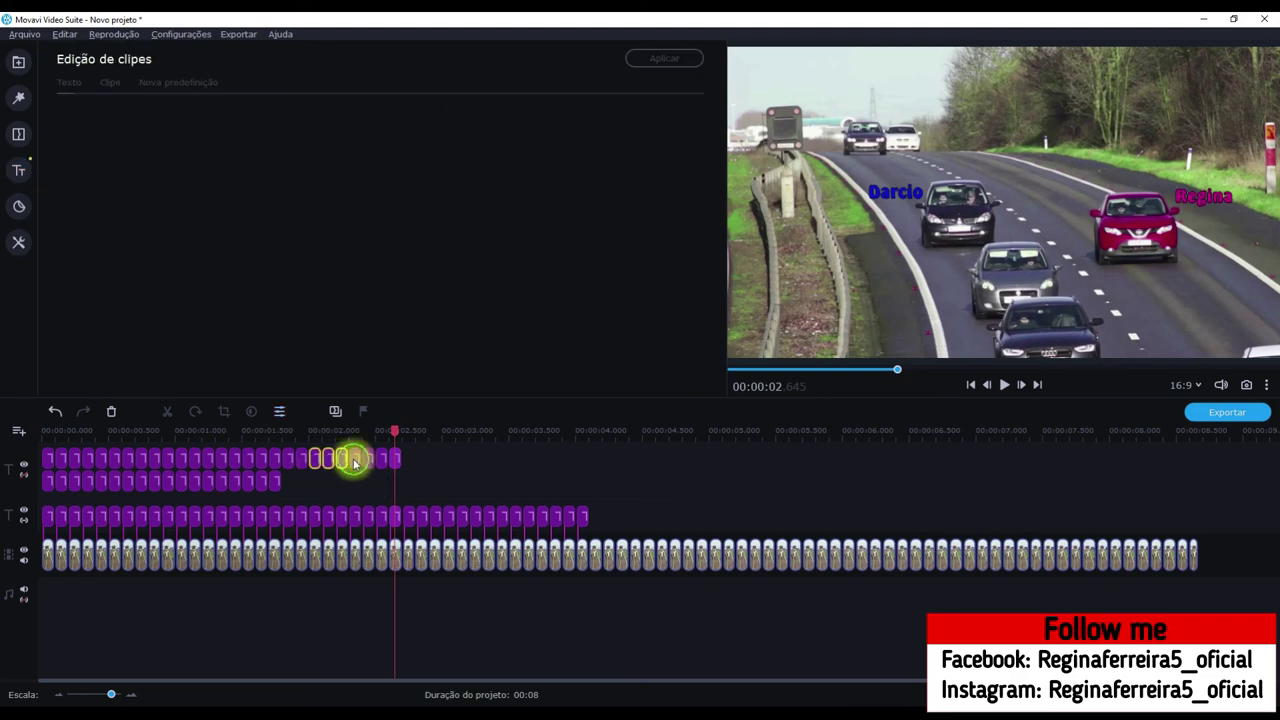
shift+click(398, 459)
right_click(398, 459)
click(449, 594)
click(414, 430)
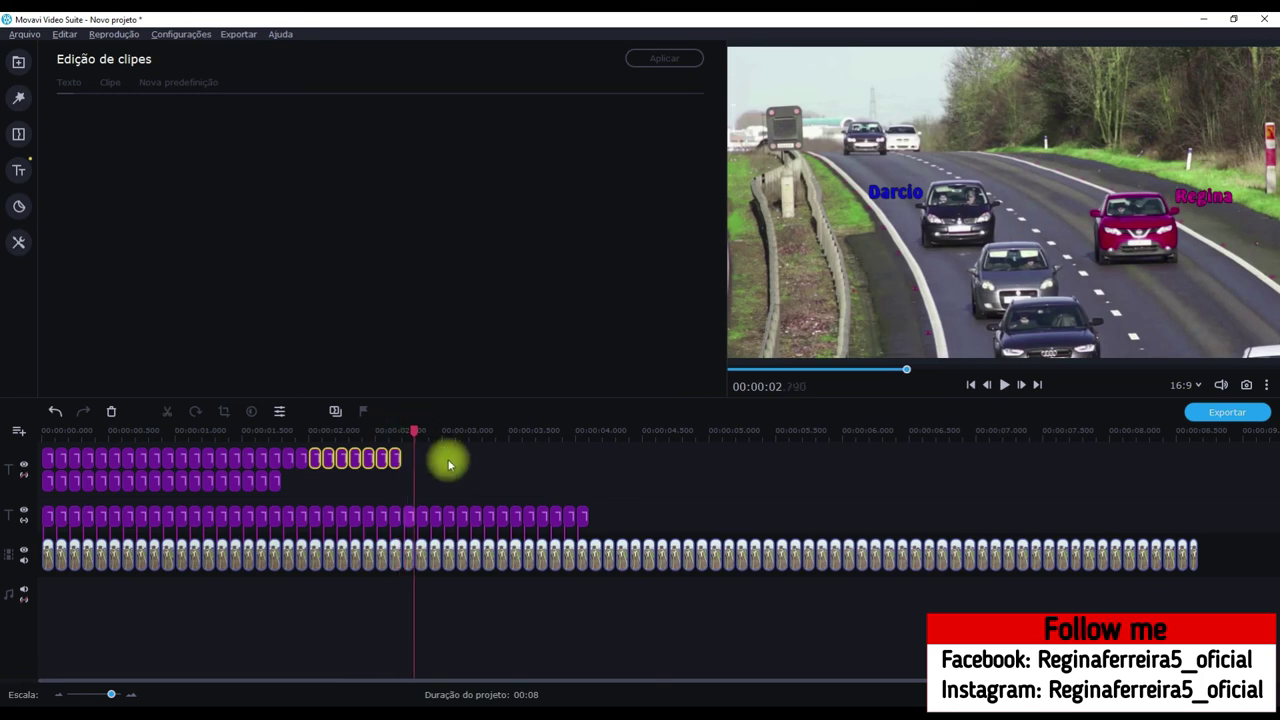
right_click(452, 463)
click(480, 517)
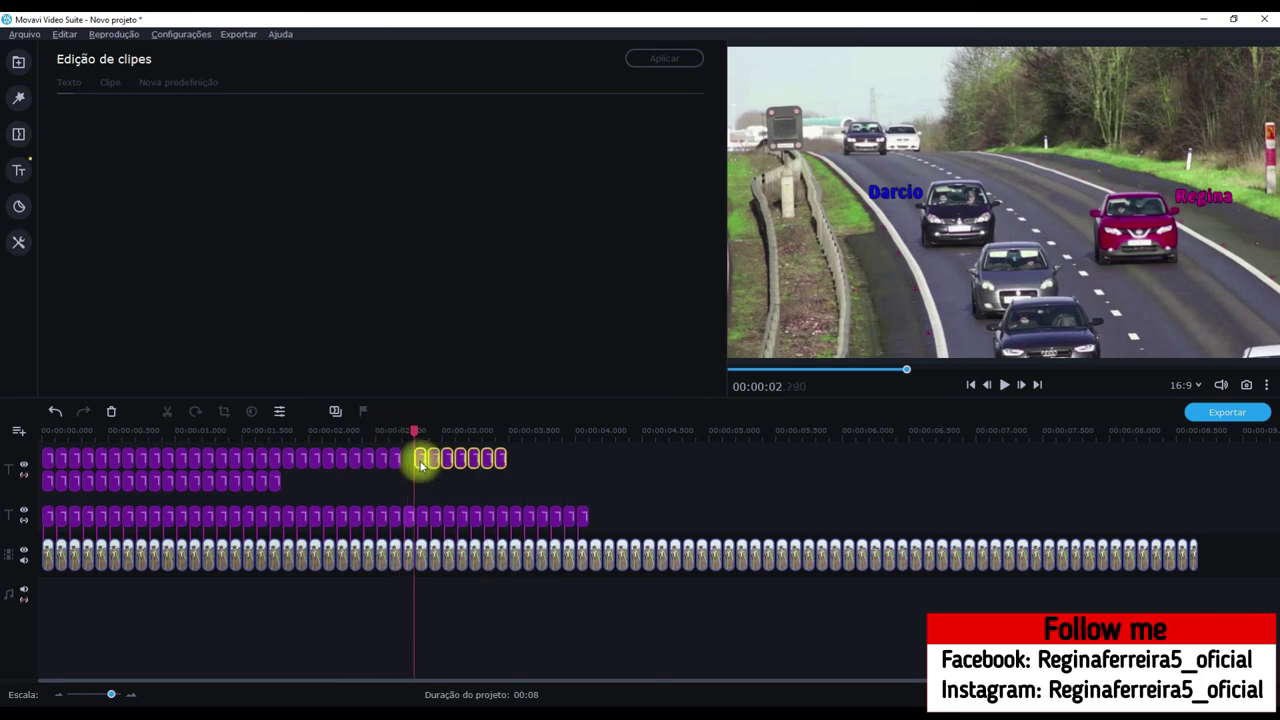
Close the gap before the seven pasted topmost titles and reposition them beside the black car, applying each edit
drag(419, 463, 404, 462)
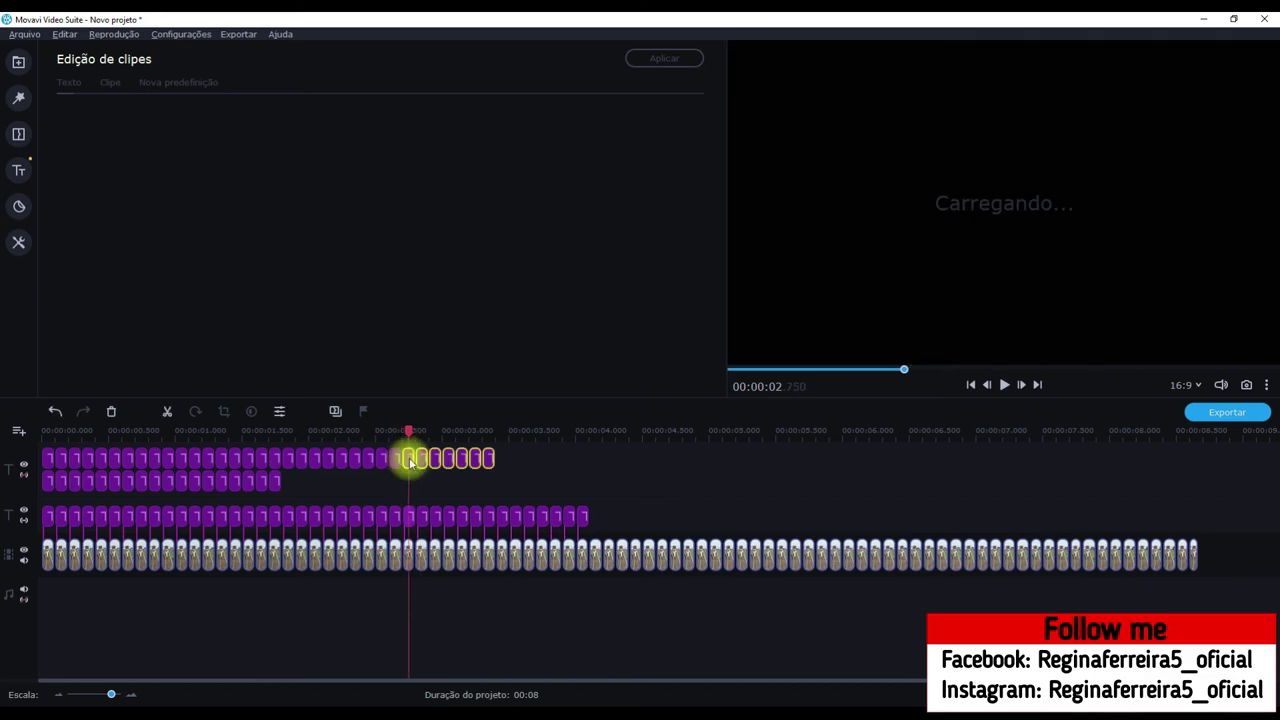
click(409, 460)
mouse_move(878, 172)
mouse_down()
mouse_move(893, 200)
mouse_move(893, 189)
mouse_up()
key(ctrl+Right)
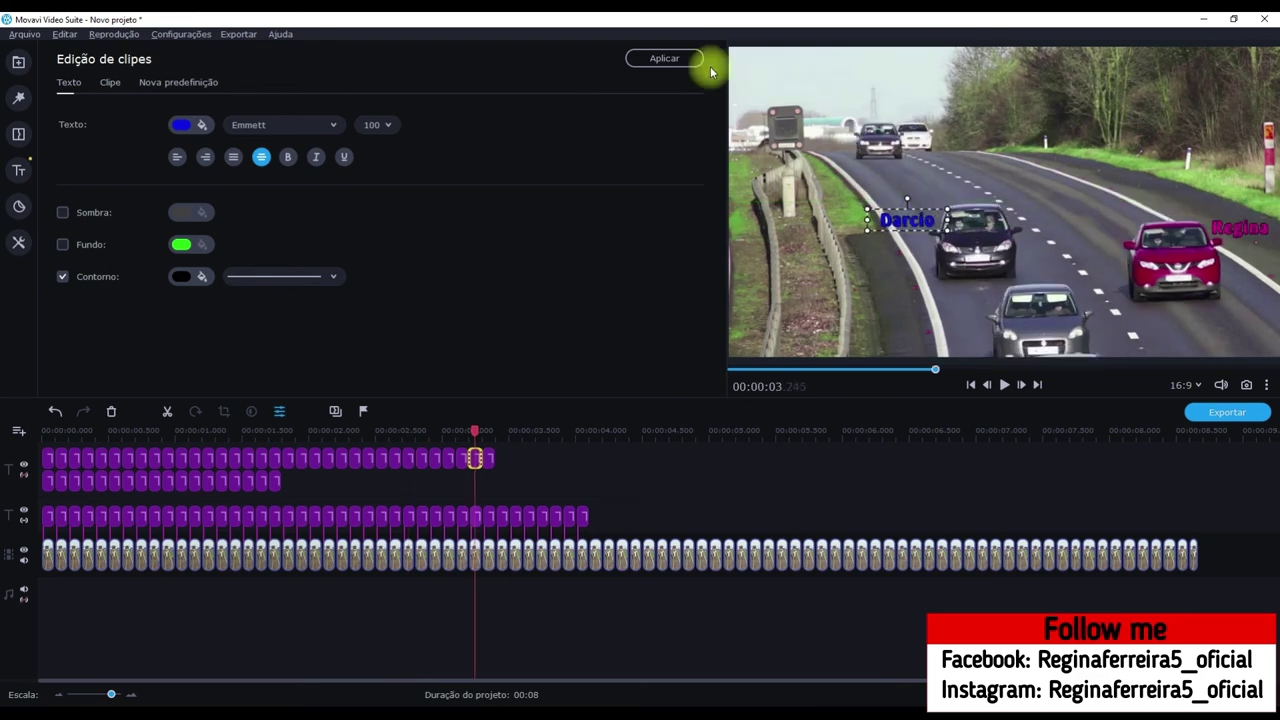
click(680, 57)
key(ctrl+Right)
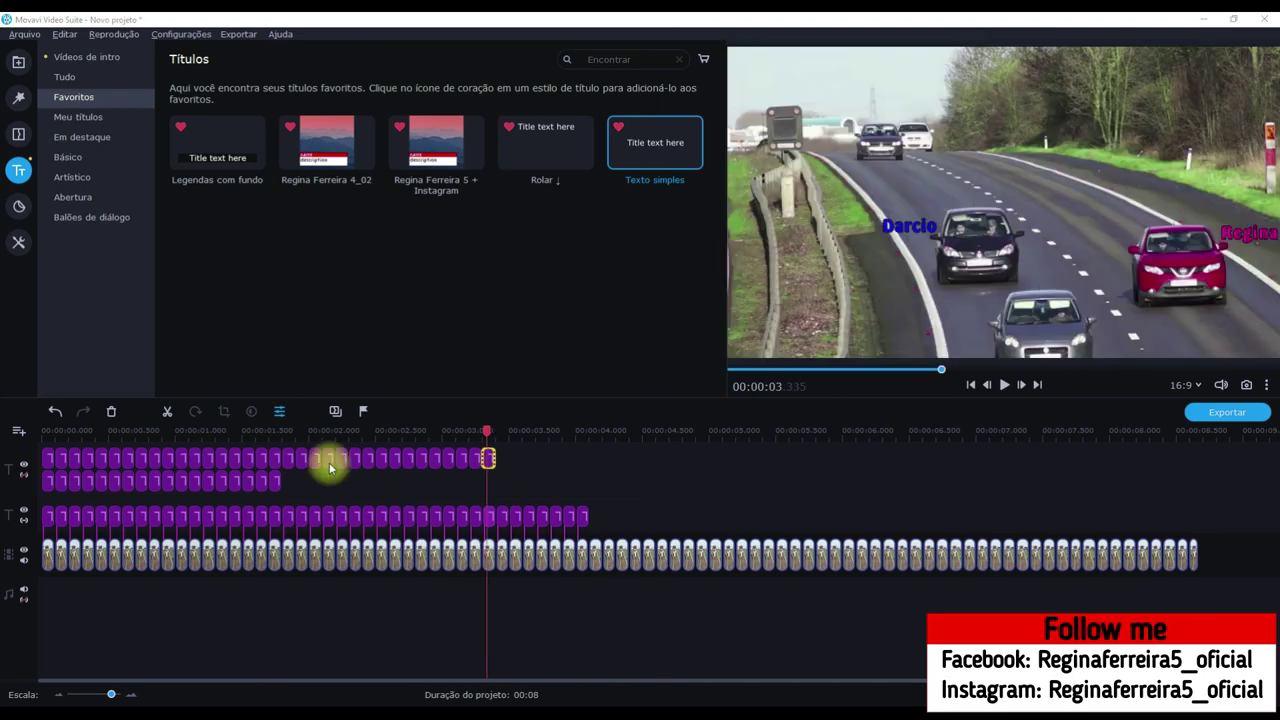
Copy the last seven titles of the topmost row and paste them at the row's end
click(407, 460)
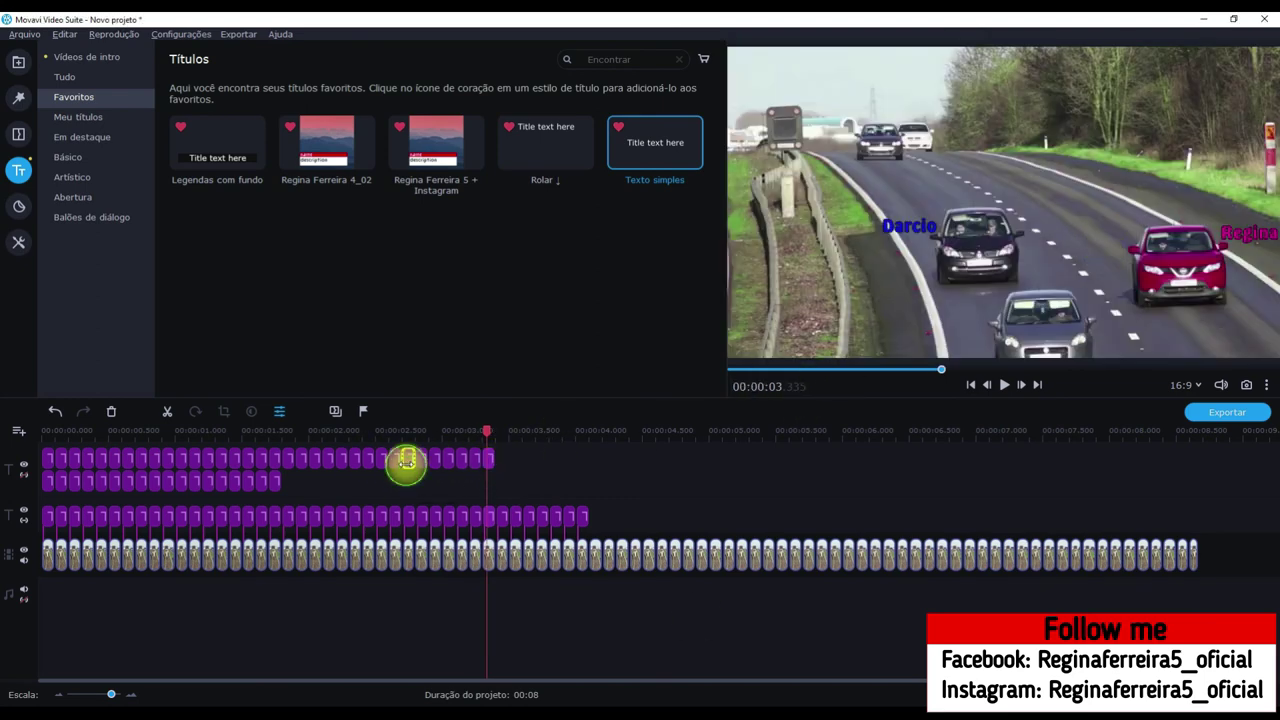
mouse_move(417, 463)
mouse_down()
mouse_move(466, 457)
mouse_move(393, 468)
mouse_up()
right_click(560, 462)
click(586, 514)
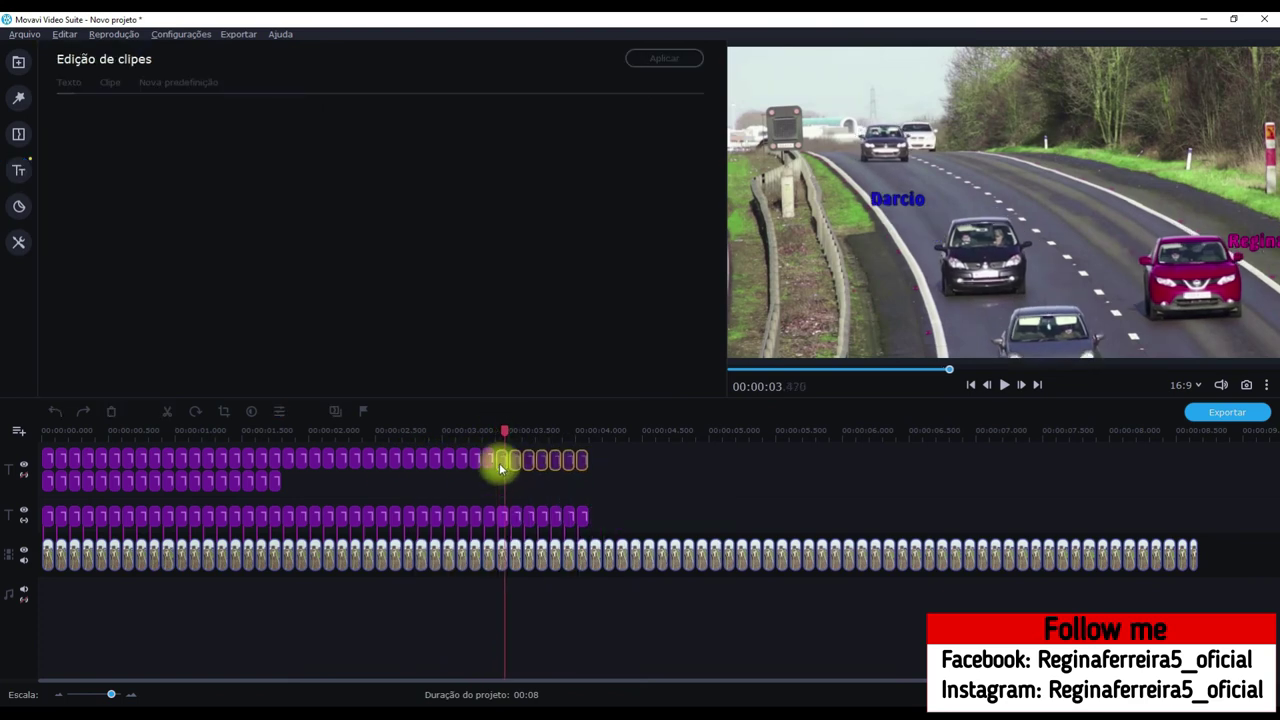
Reposition the first two newly pasted blue titles beside the black car and apply each edit
click(501, 460)
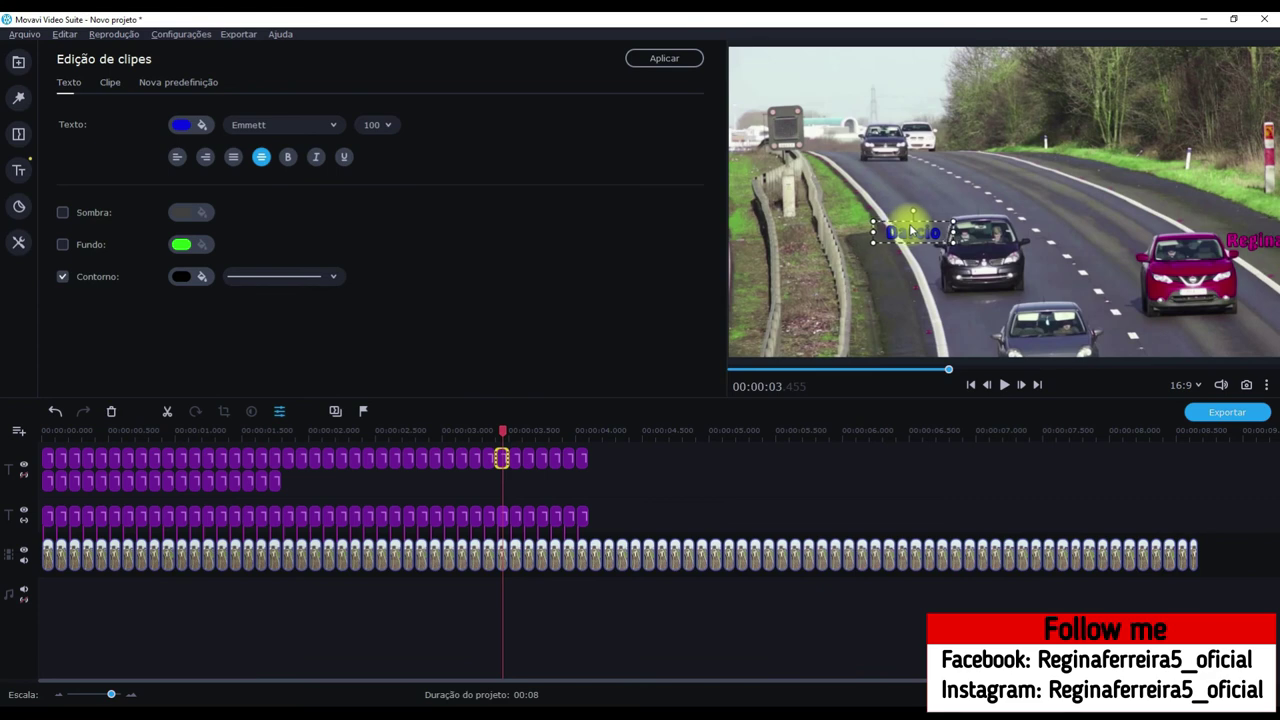
click(664, 58)
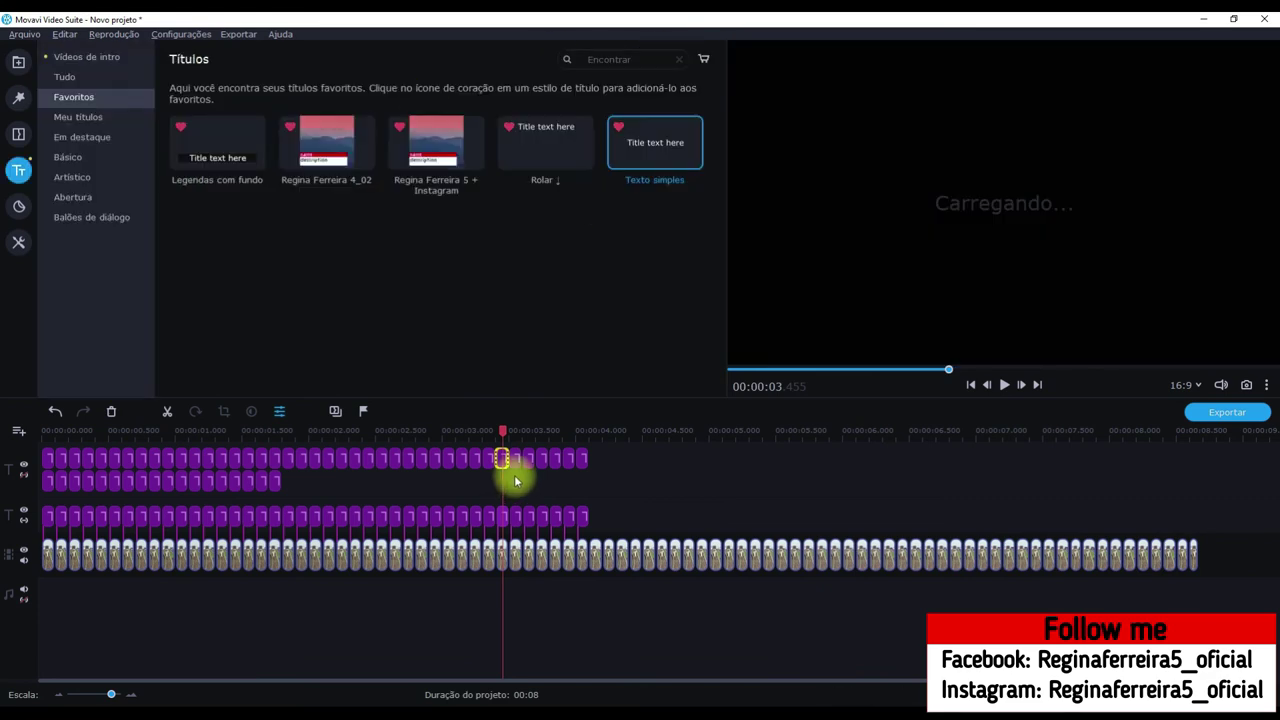
click(515, 462)
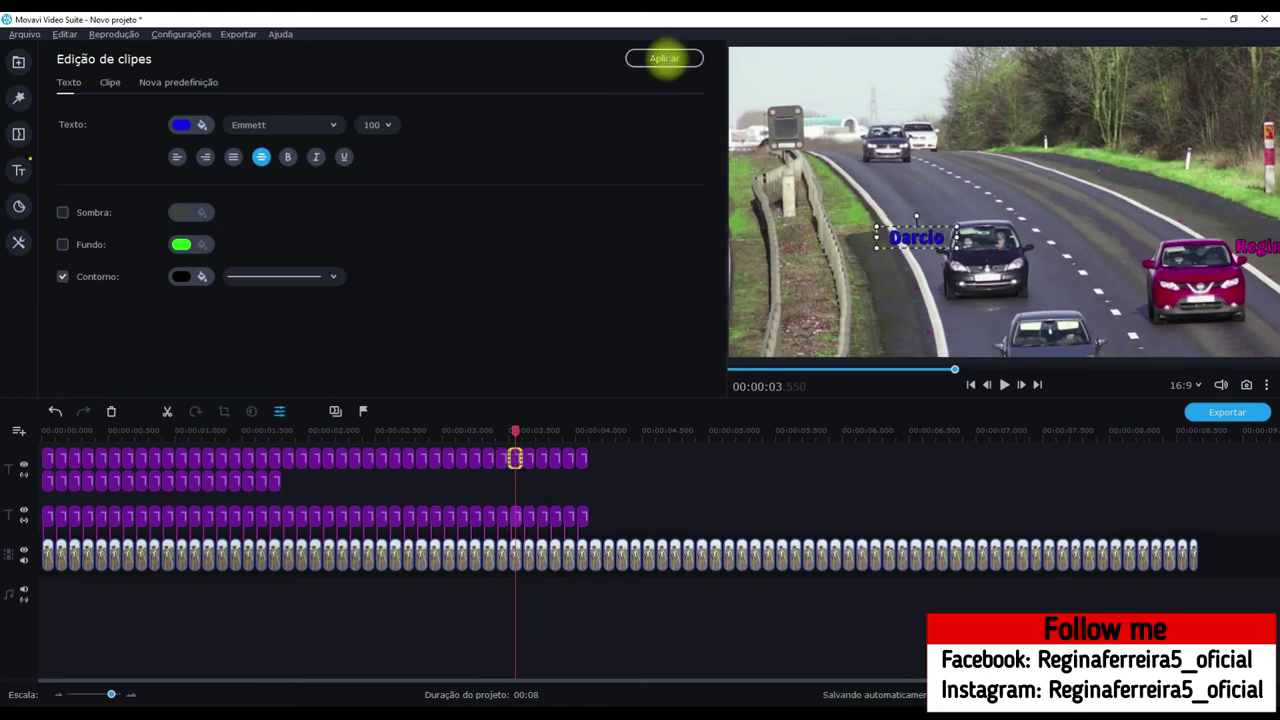
click(665, 59)
Move the blue title at 00:00:03.660 down beside the black car and apply the edit
click(530, 460)
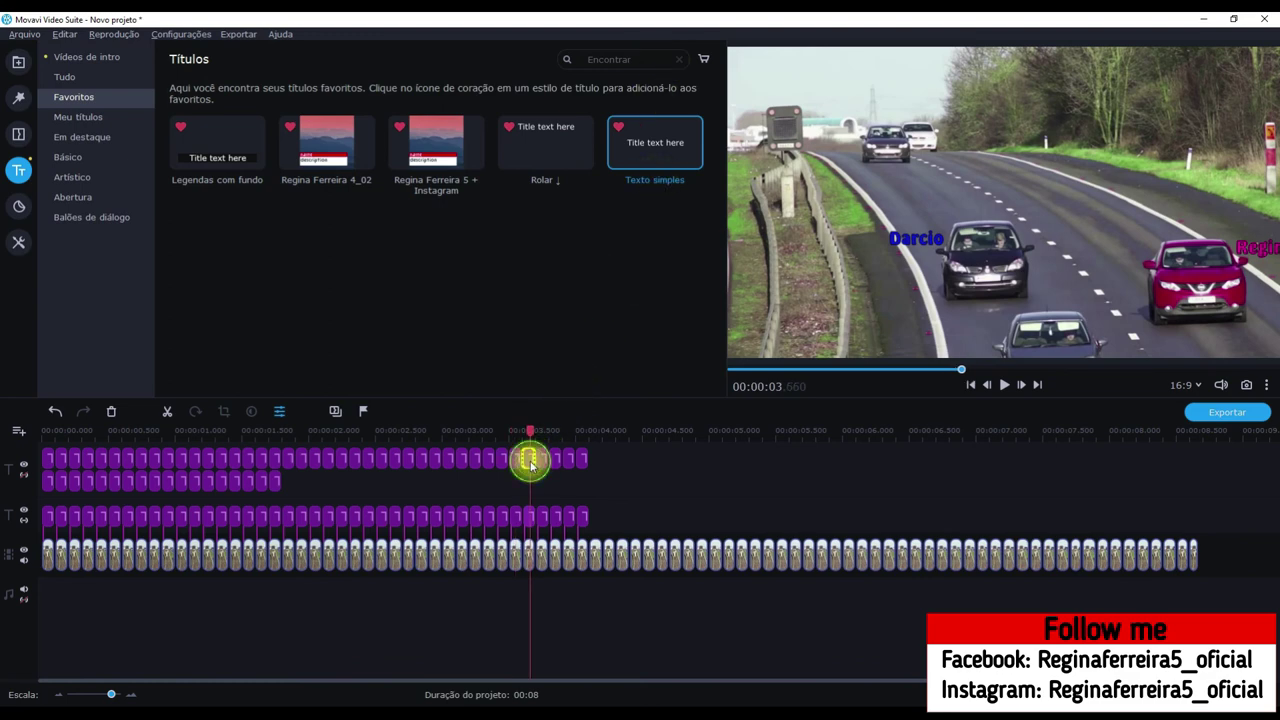
double_click(530, 460)
click(900, 240)
drag(900, 243, 912, 249)
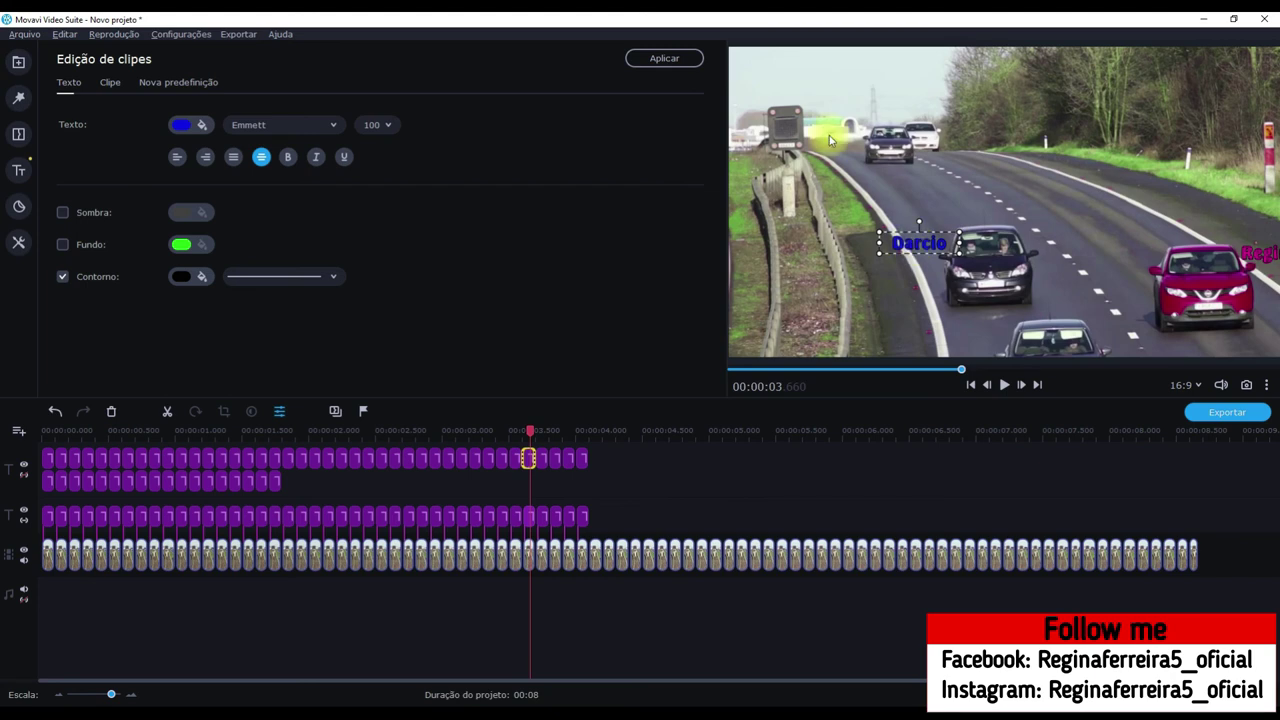
click(675, 60)
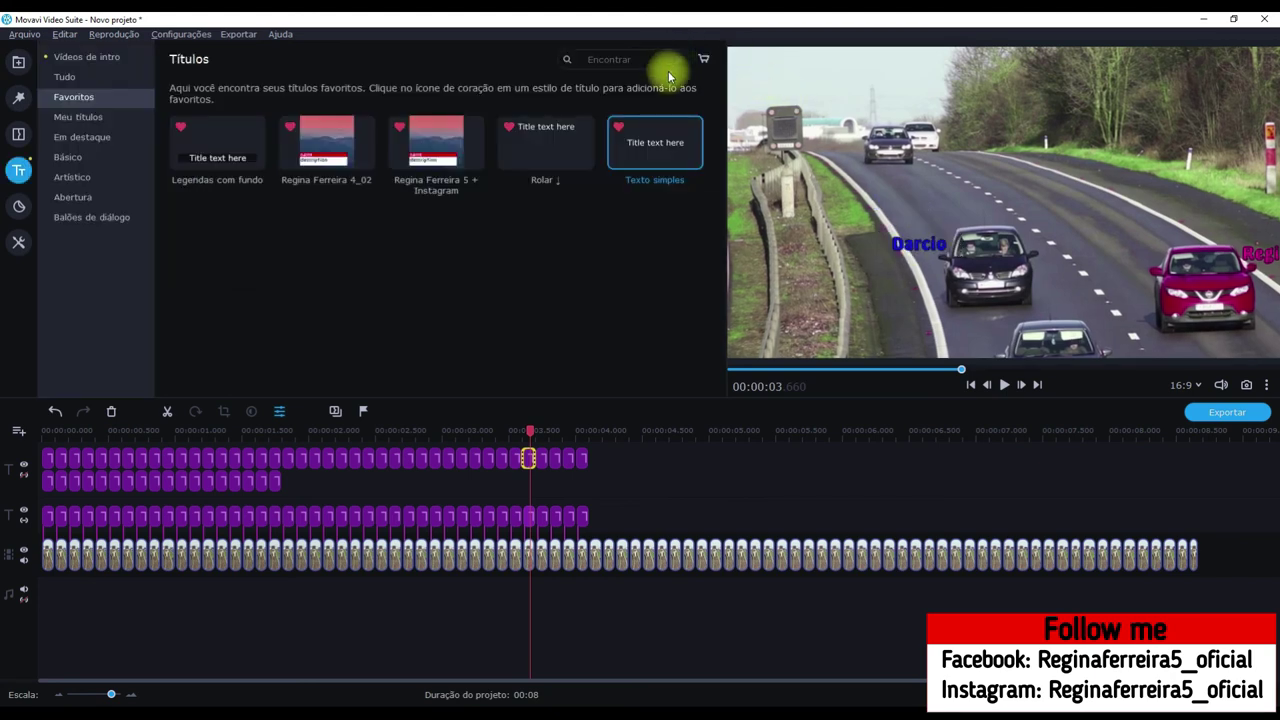
Reposition the blue titles from 00:00:03.760 through the one at 00:00:04.845 beside the black car, applying the edits
click(545, 460)
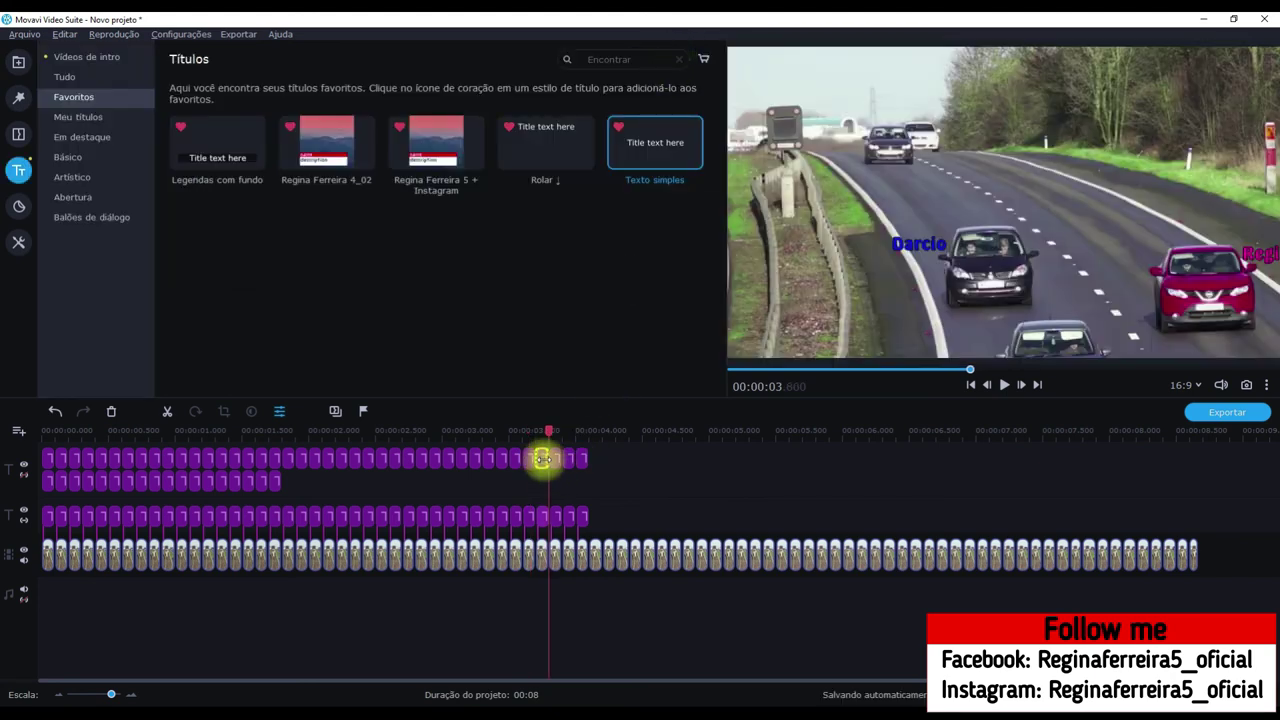
click(543, 458)
click(898, 215)
drag(900, 210, 919, 256)
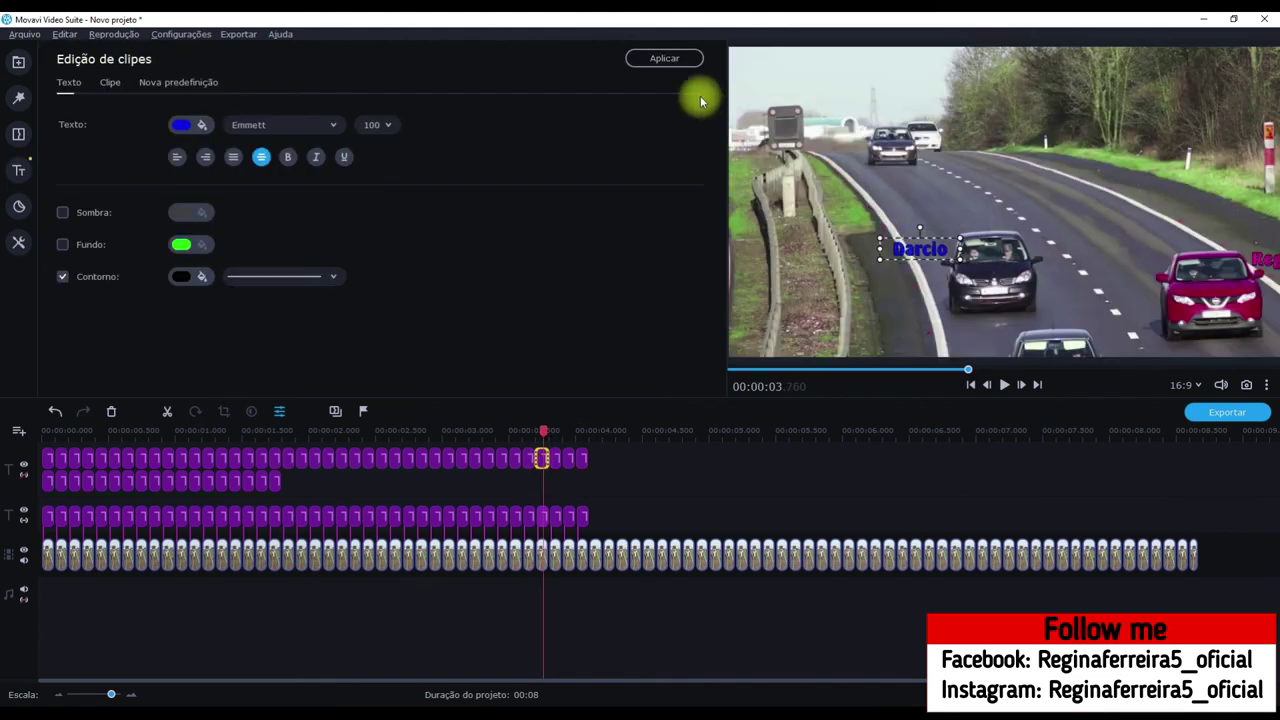
click(680, 57)
double_click(688, 460)
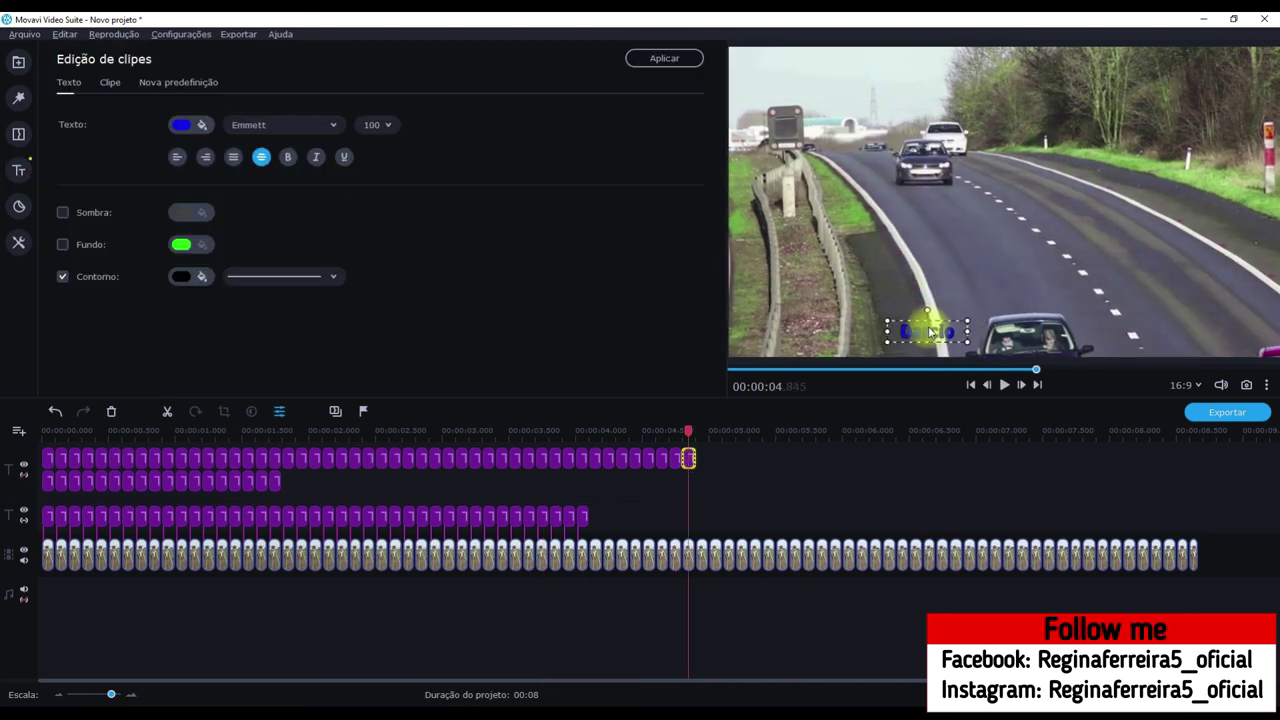
click(680, 57)
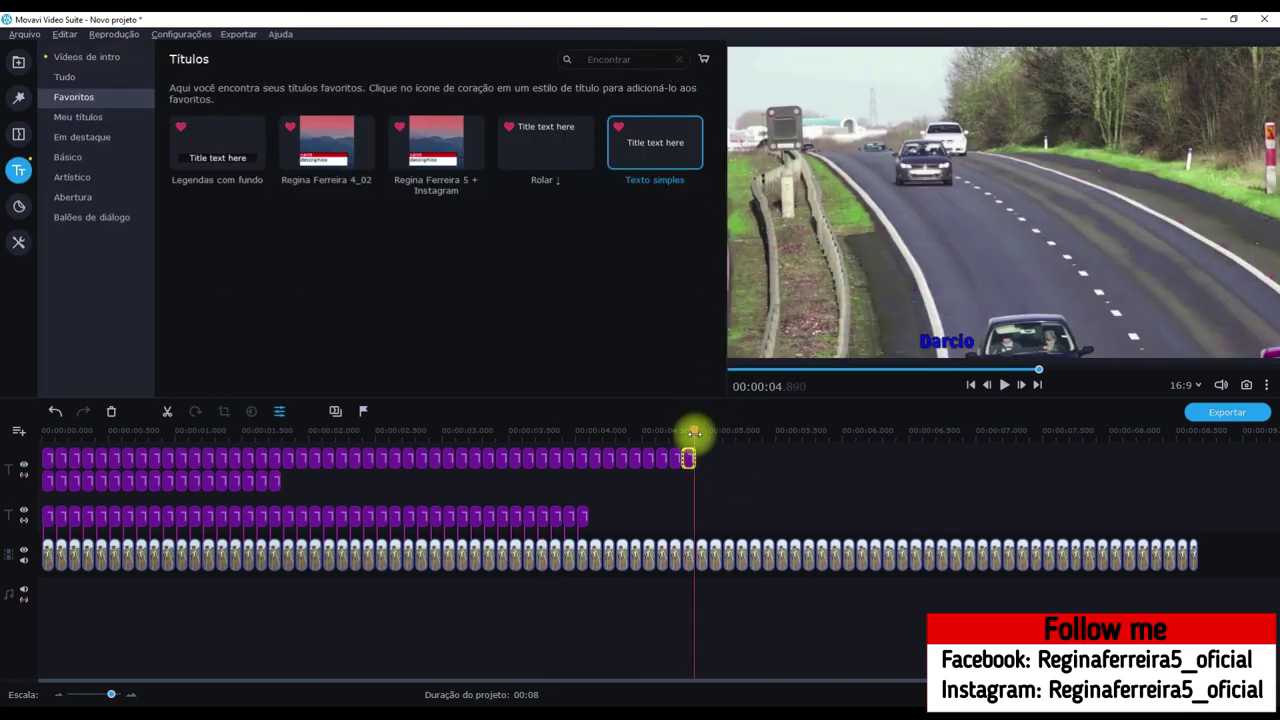
key(ctrl+v)
double_click(706, 459)
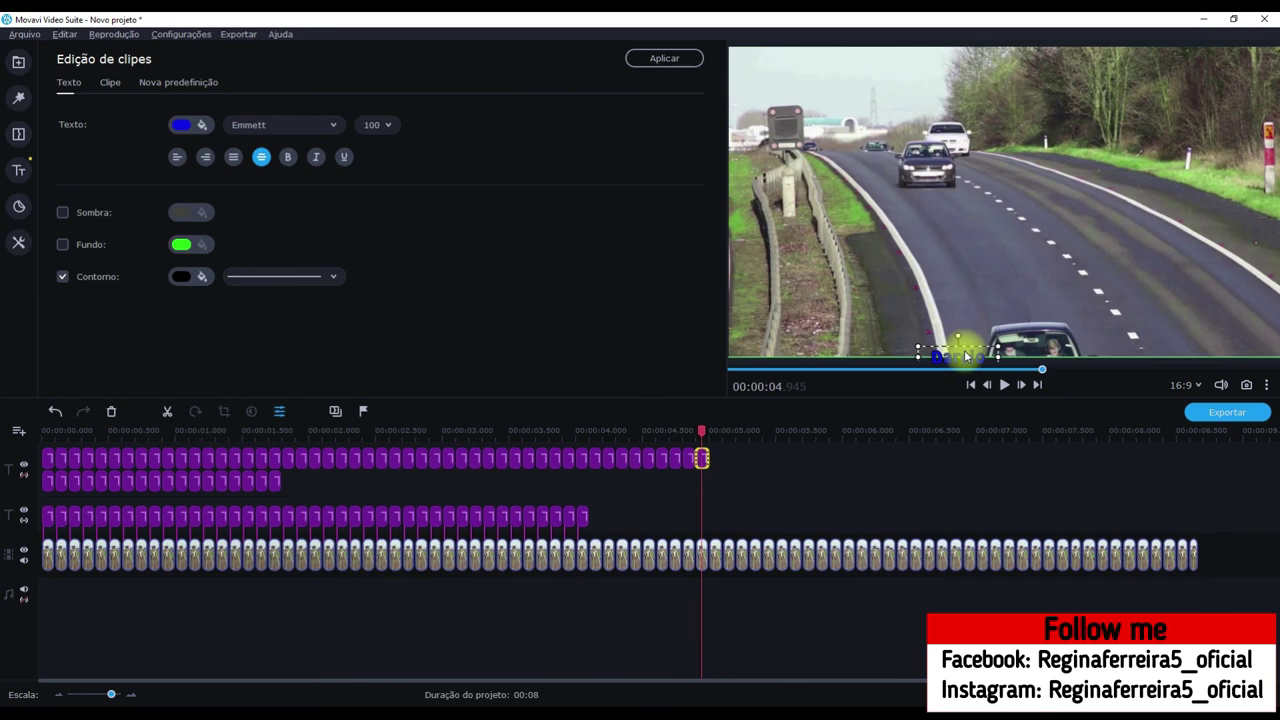
mouse_move(961, 354)
mouse_down()
mouse_move(965, 338)
mouse_move(947, 379)
mouse_move(945, 335)
mouse_up()
click(703, 459)
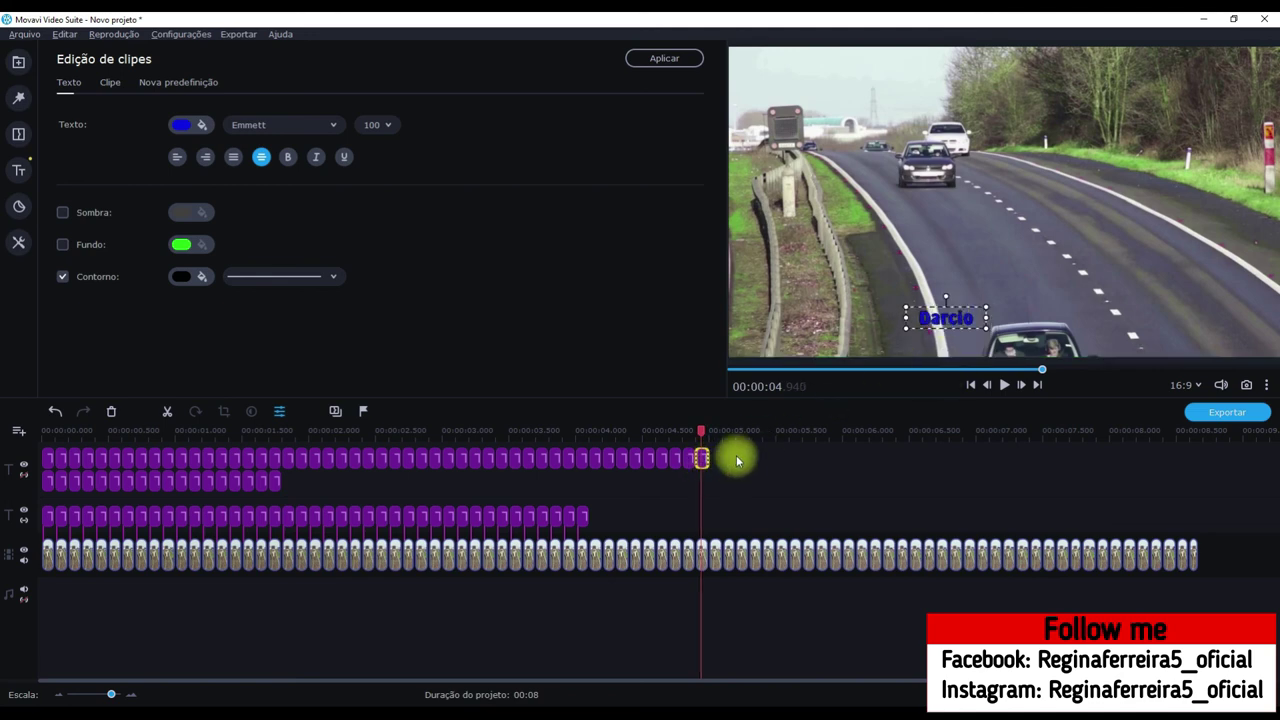
click(736, 457)
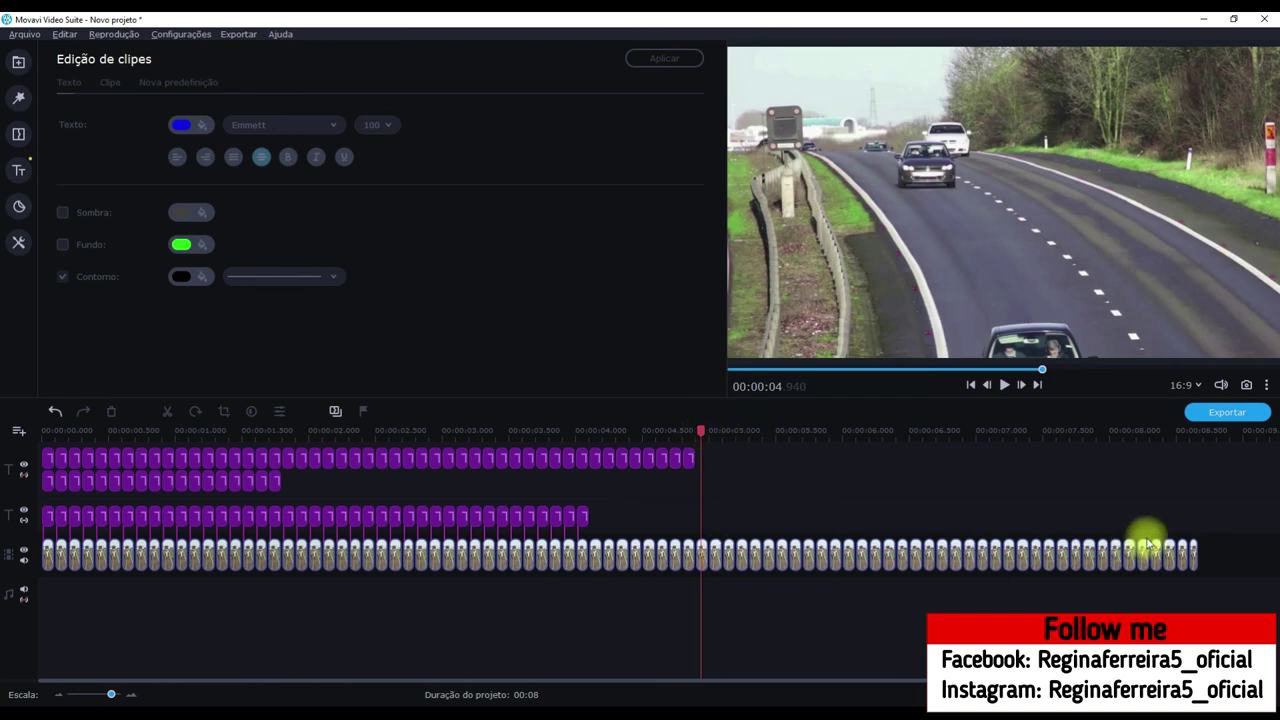
Delete all the short video clips that extend past the last blue title so the video ends with the topmost row
click(716, 558)
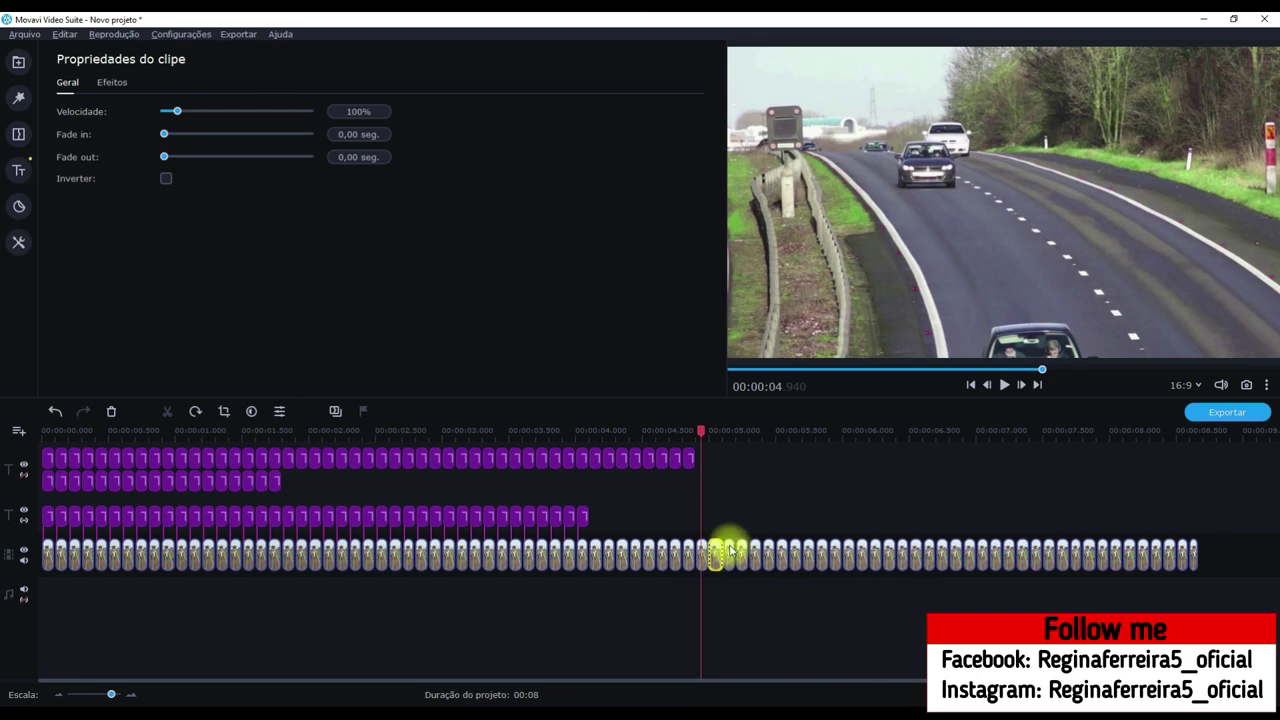
key(Delete)
click(731, 552)
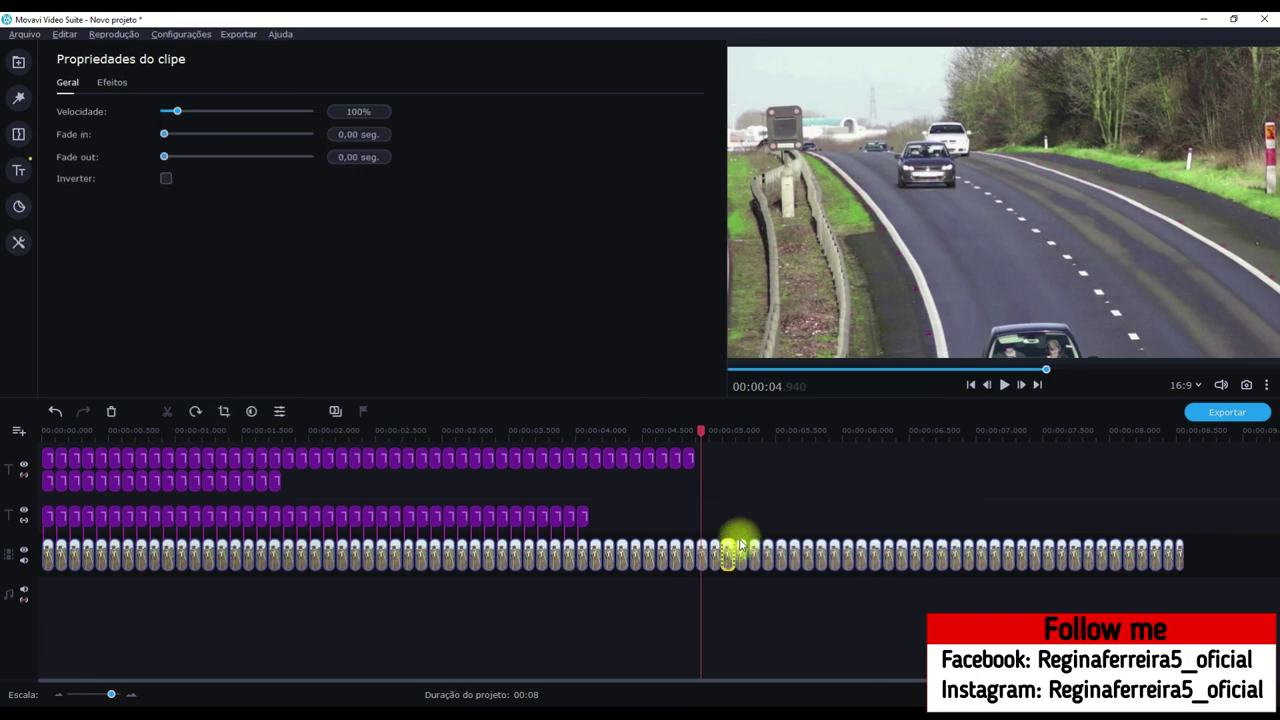
key(Delete)
click(708, 553)
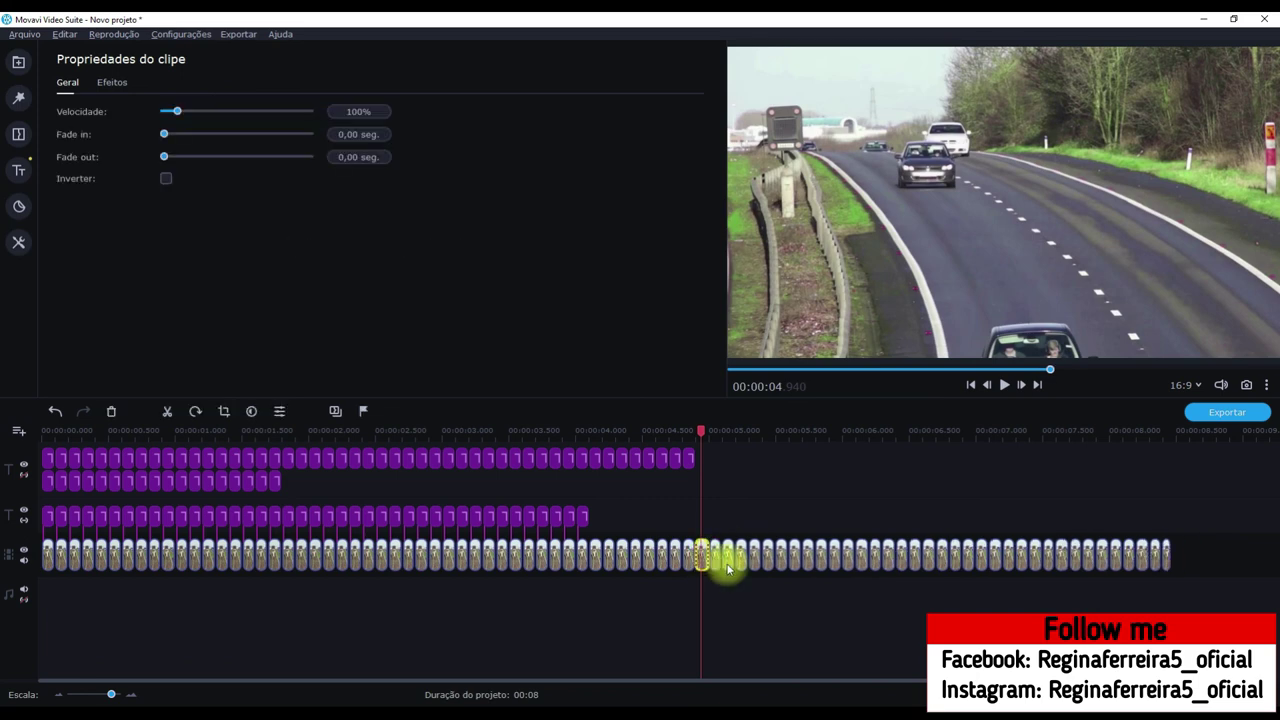
key(Delete)
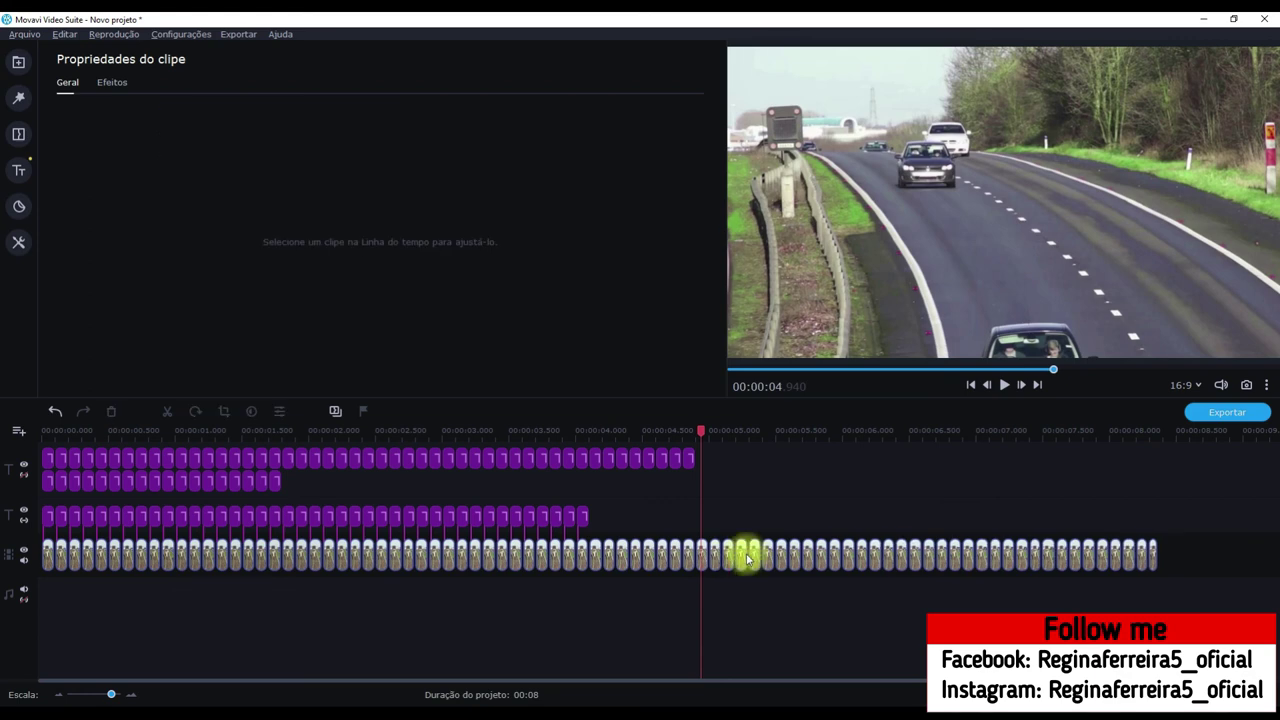
click(788, 554)
key(Delete)
click(707, 556)
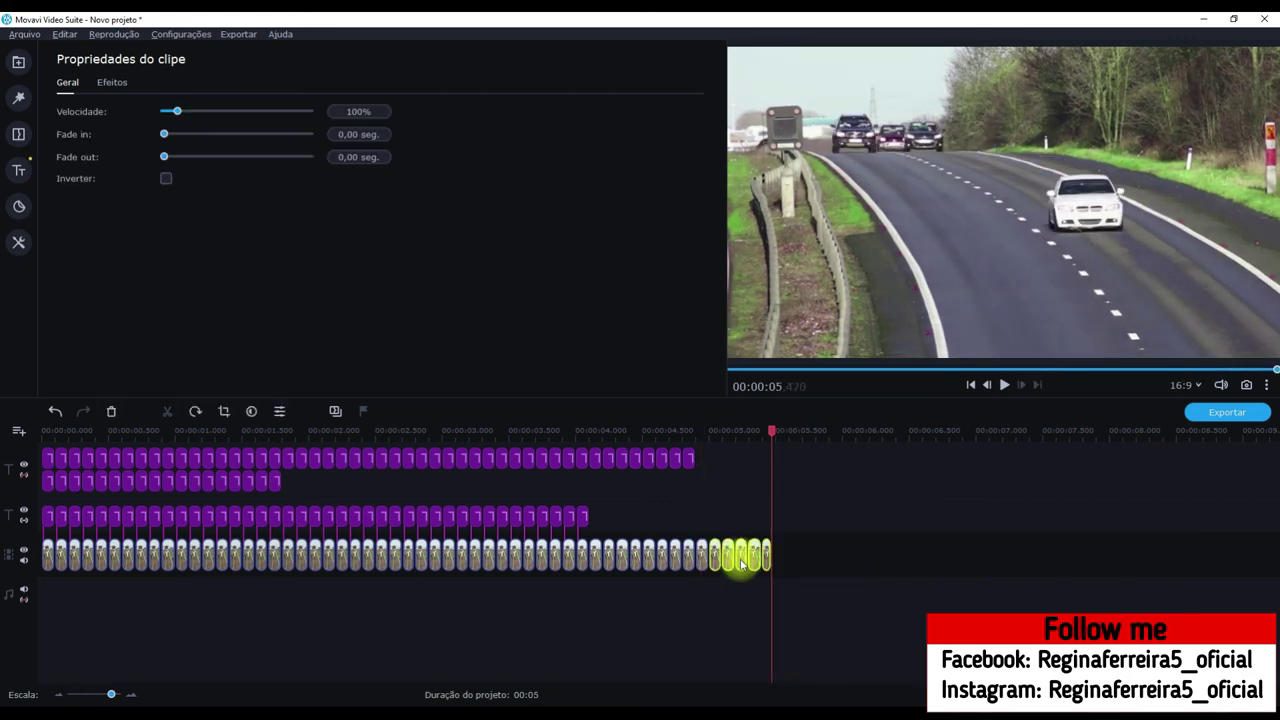
key(Delete)
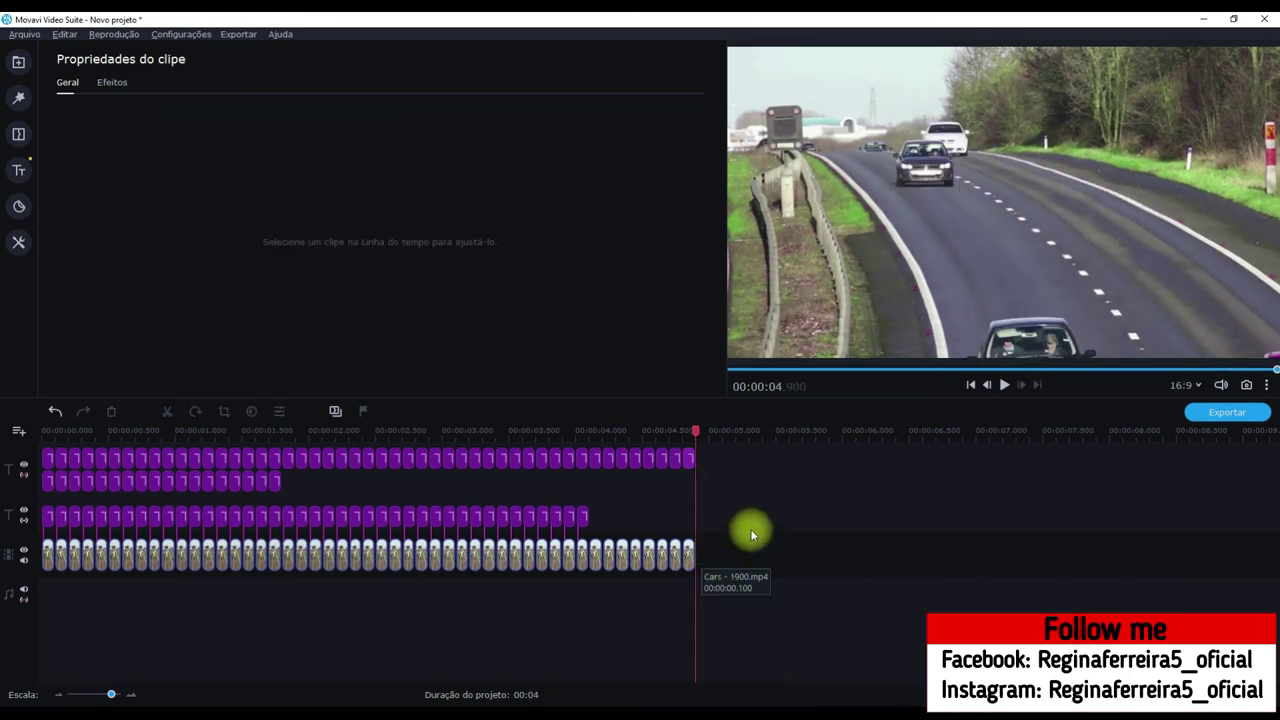